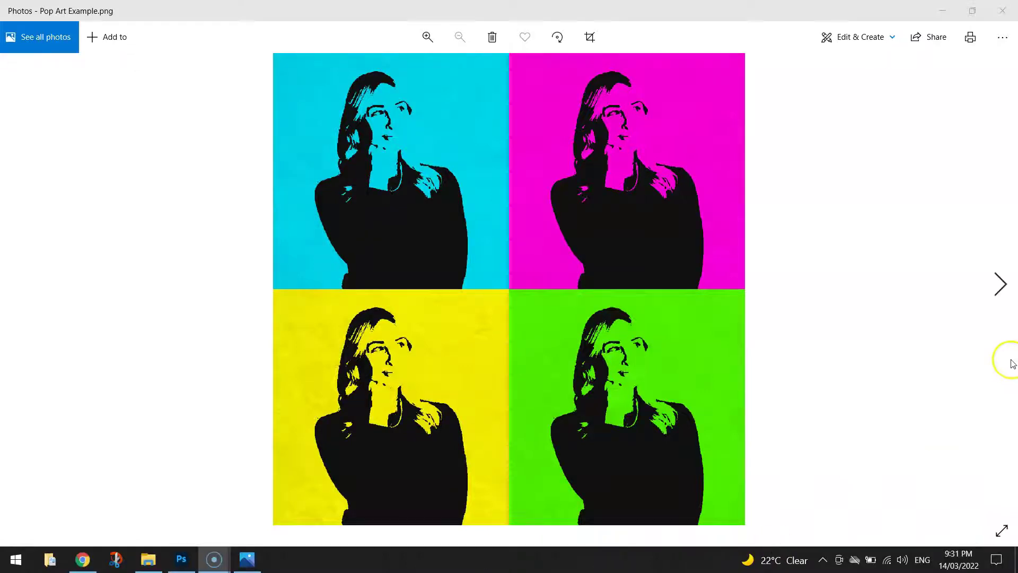
View Portrait.jpg and Texture.jpg in Photos, then bring up the rustic texture search in Chrome
left_click(1000, 284)
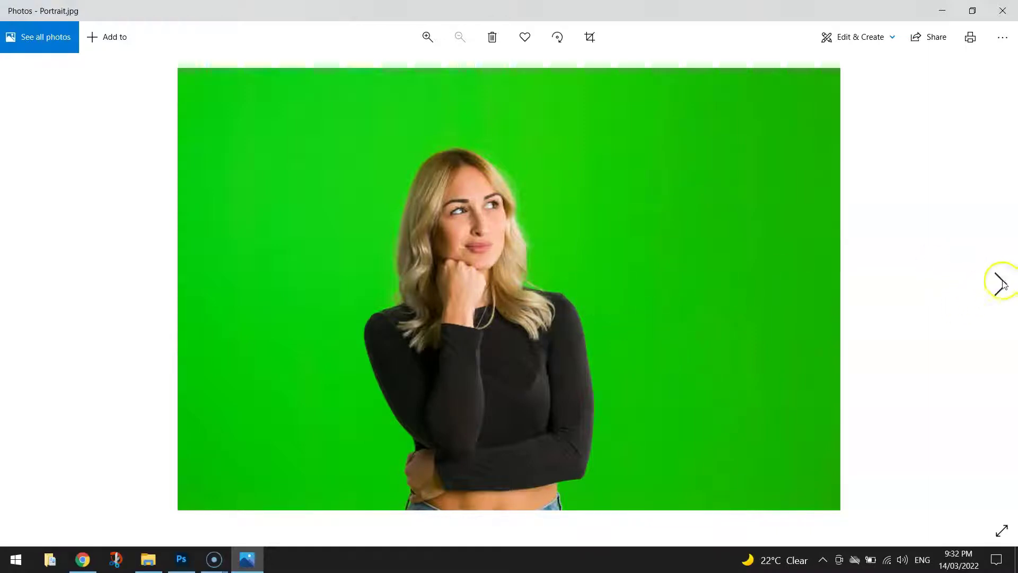
left_click(997, 283)
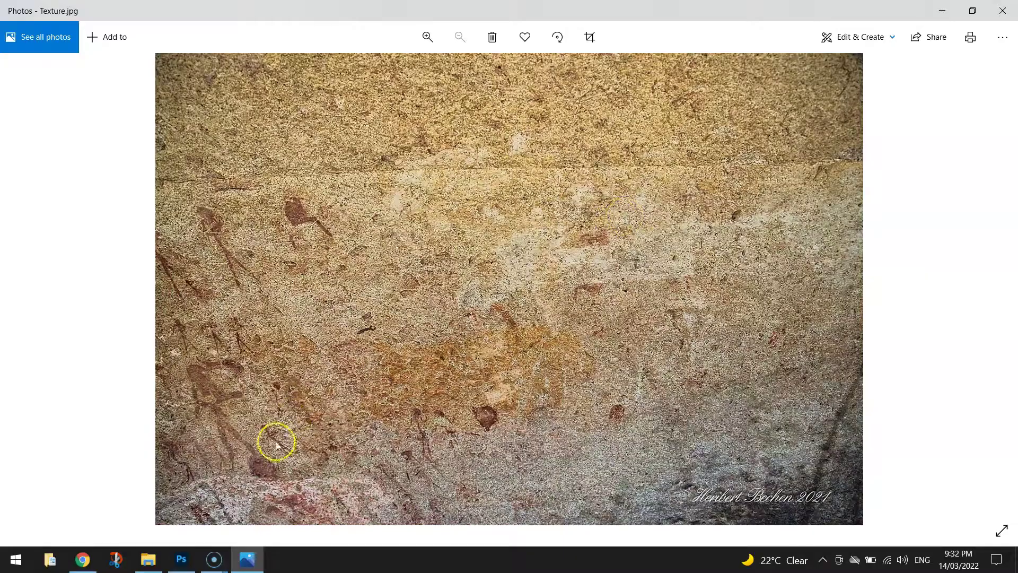
left_click(82, 559)
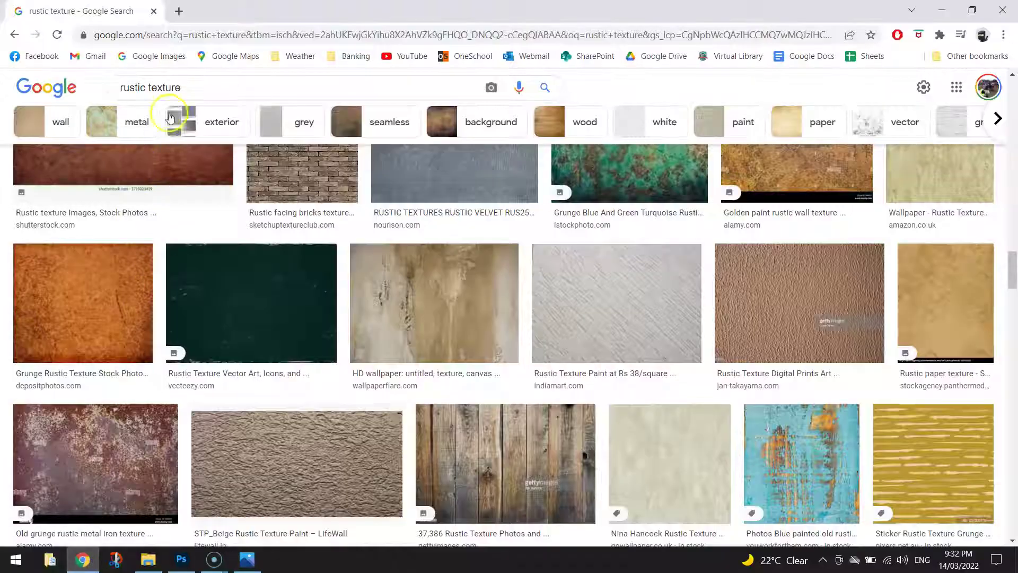
Scroll through more of the rustic texture image results
left_click_drag(182, 88, 91, 86)
left_click(224, 90)
left_click_drag(1010, 267, 991, 111)
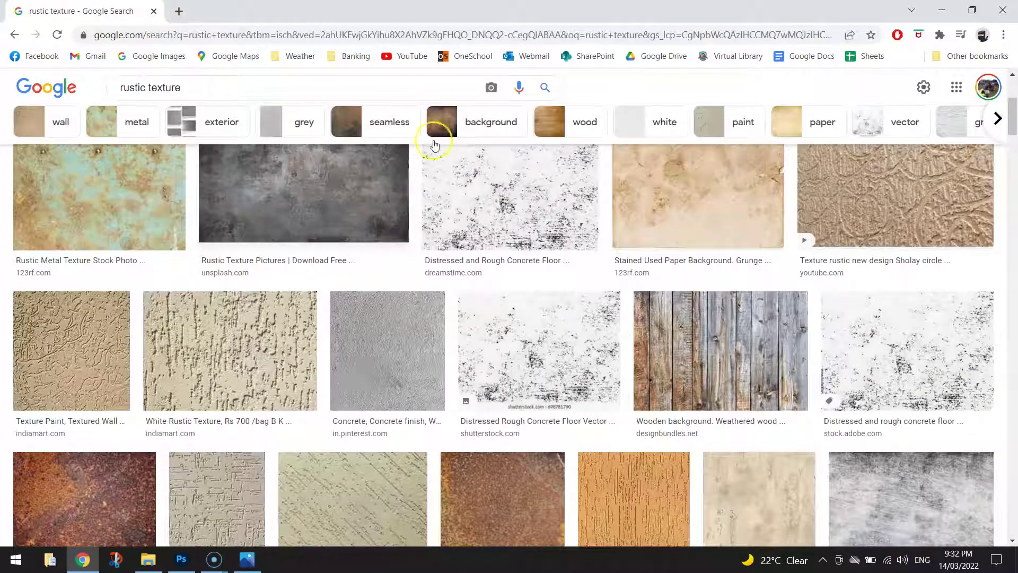
Go back through Portrait.jpg to the pop art example, then bring up Photoshop's New Document dialog
left_click(244, 562)
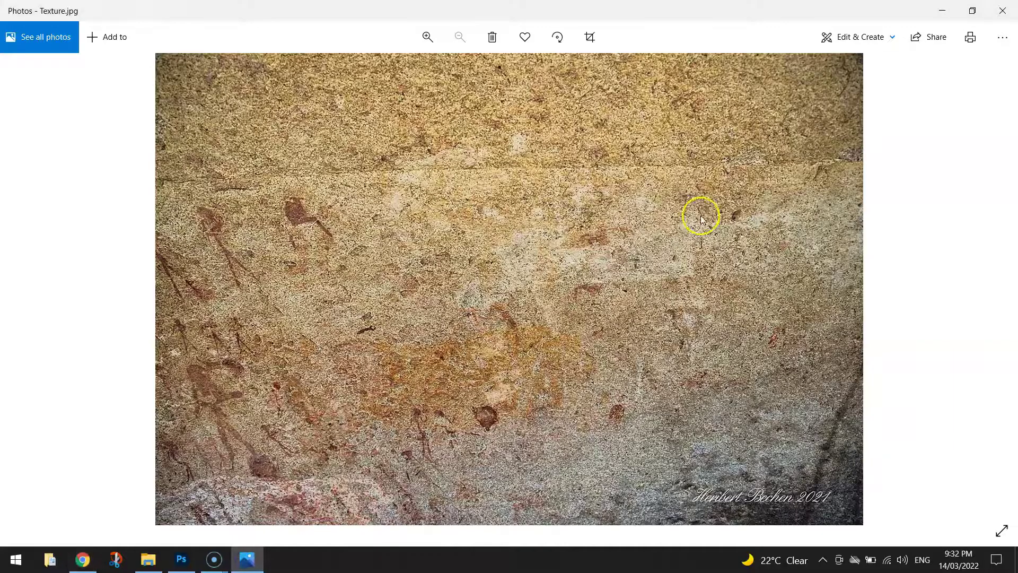
left_click(17, 284)
left_click(18, 284)
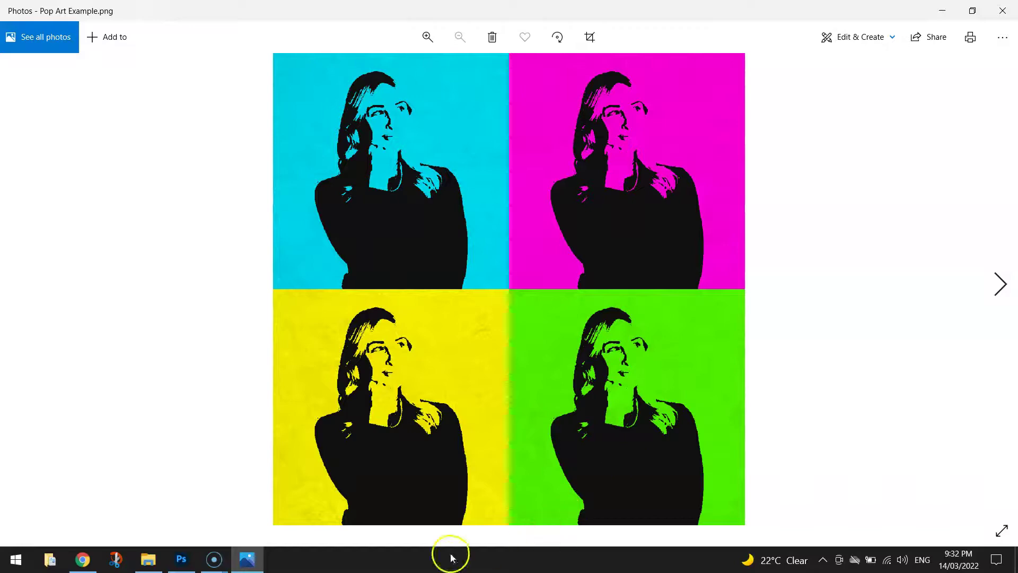
left_click(181, 559)
left_click(33, 93)
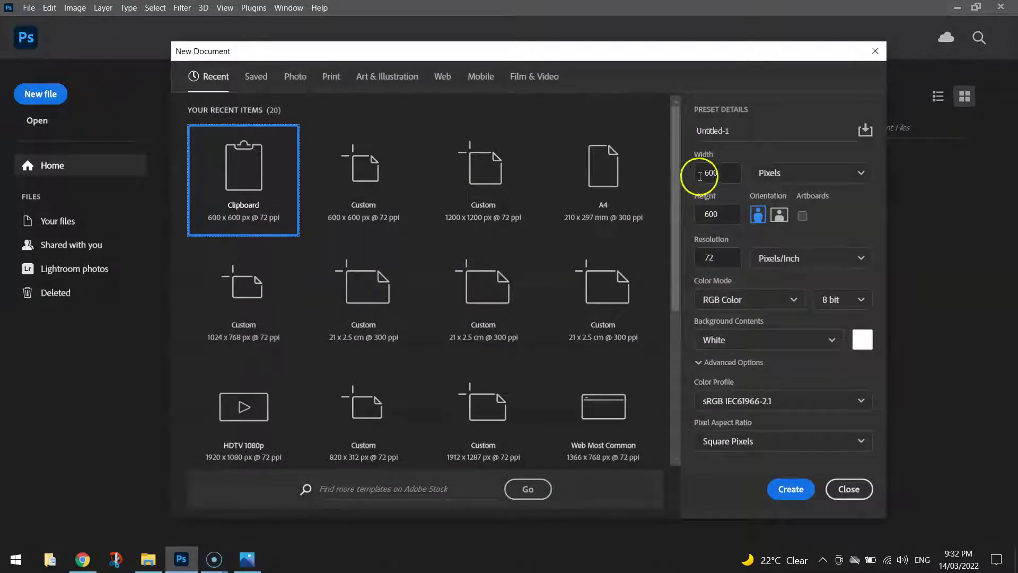
Name the document Pop Art and set its width and height to 1200 px
left_click(713, 137)
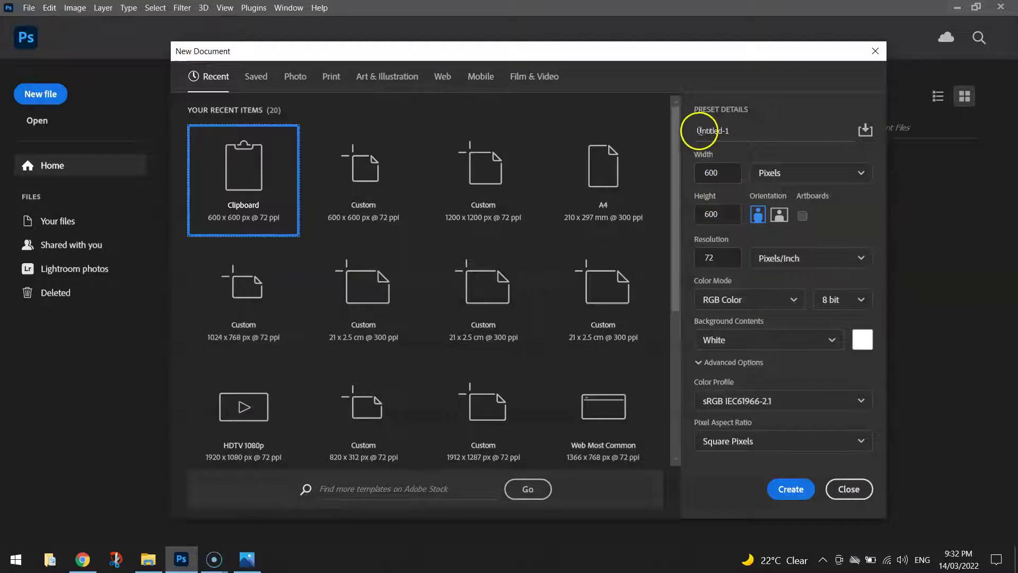
double_click(706, 130)
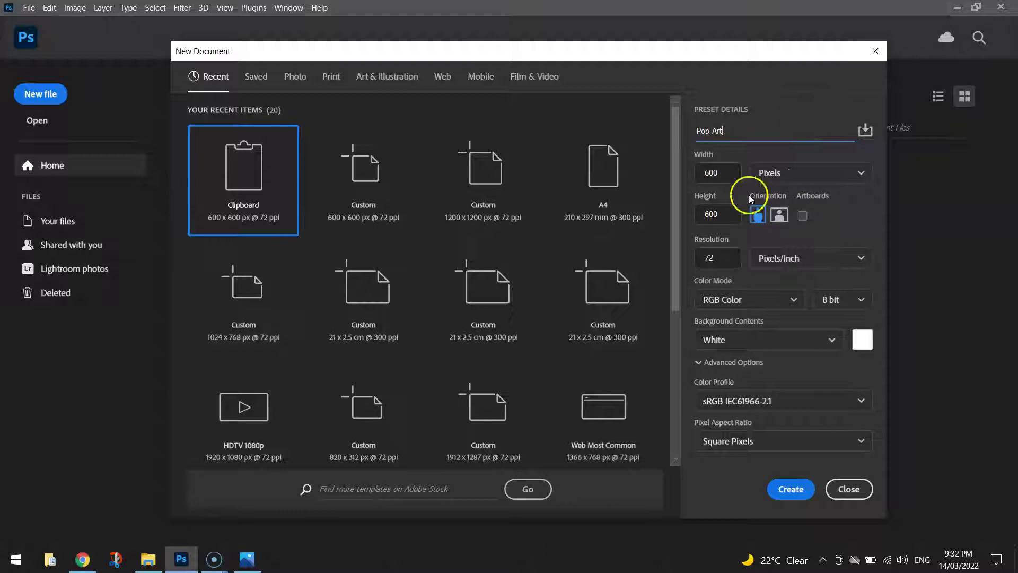
left_click(721, 175)
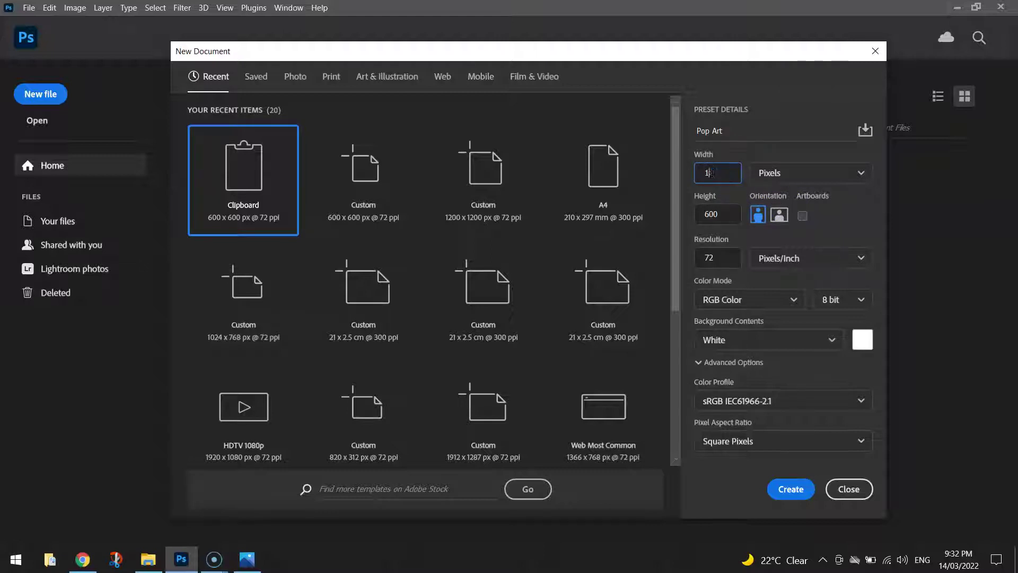
key("Tab")
key("Tab")
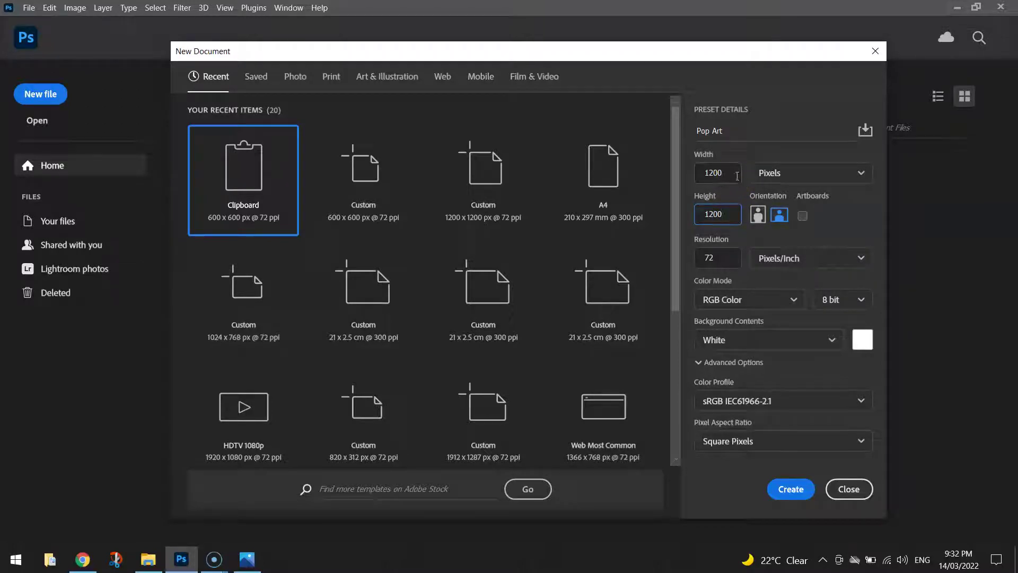
left_click(727, 256)
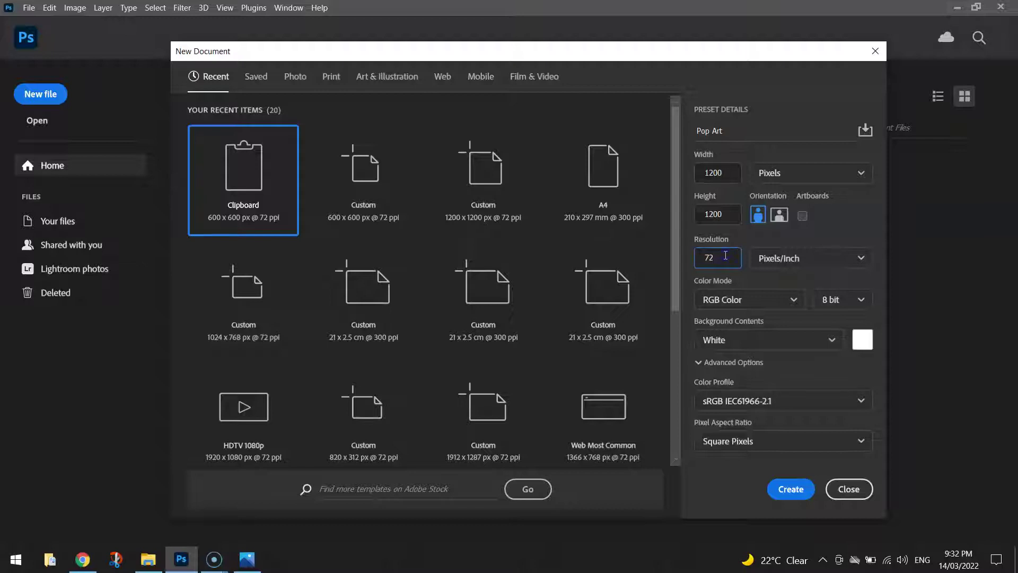
Set the resolution to 72 ppi and the colour mode to RGB
left_click(798, 258)
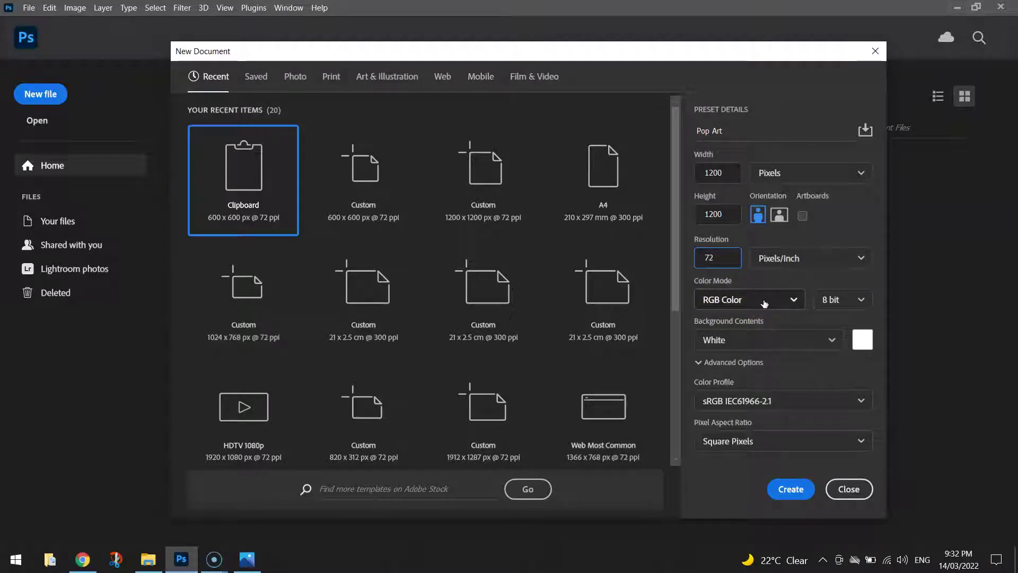
double_click(722, 254)
type("300")
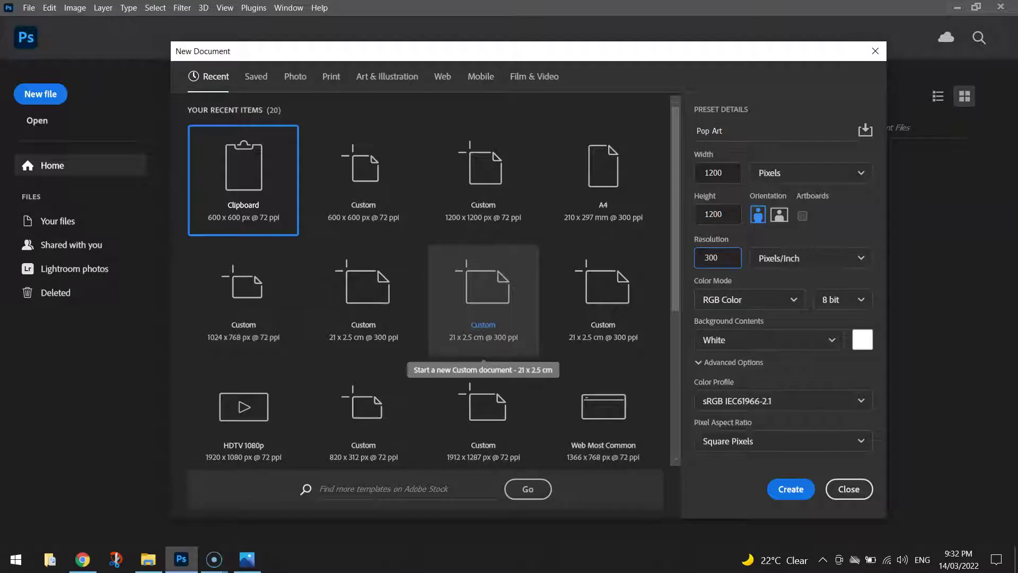
key("Tab")
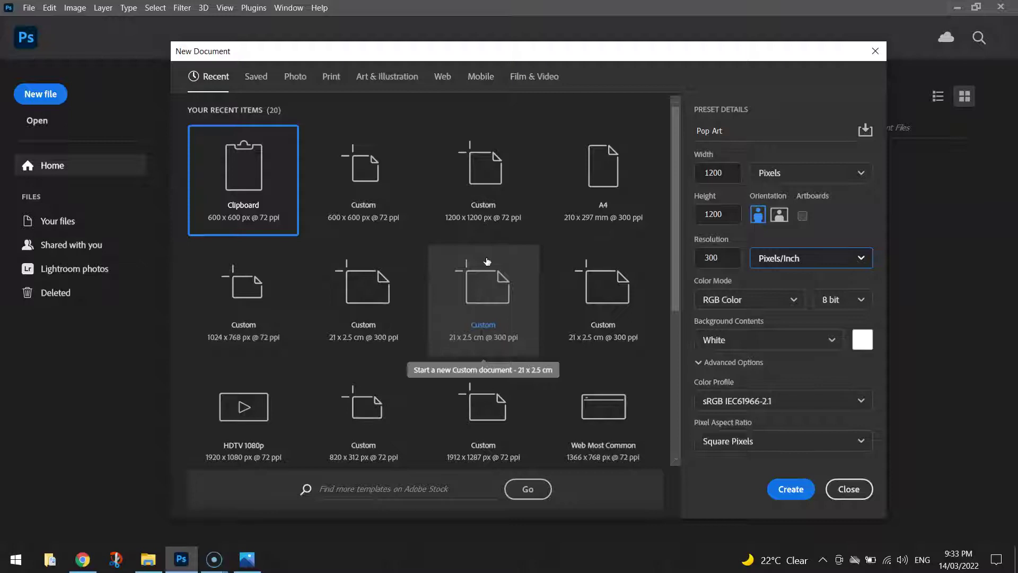
key("Tab")
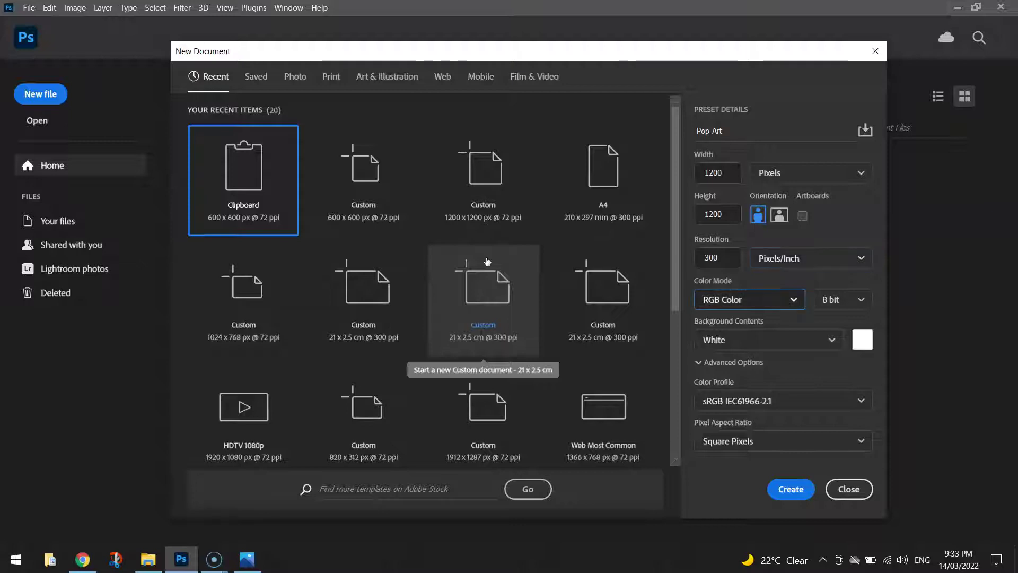
left_click(754, 307)
left_click(741, 390)
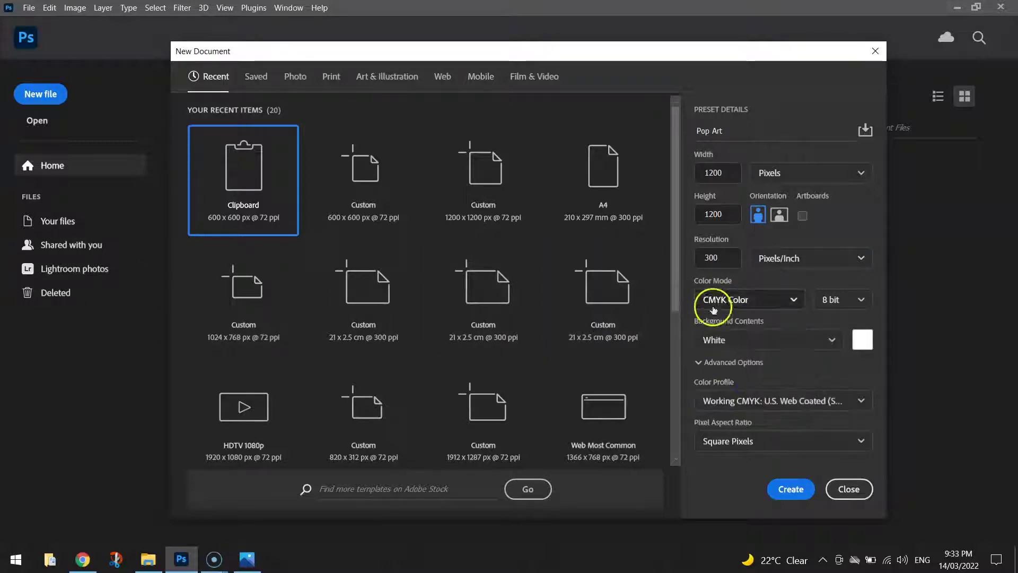
double_click(718, 258)
type("72")
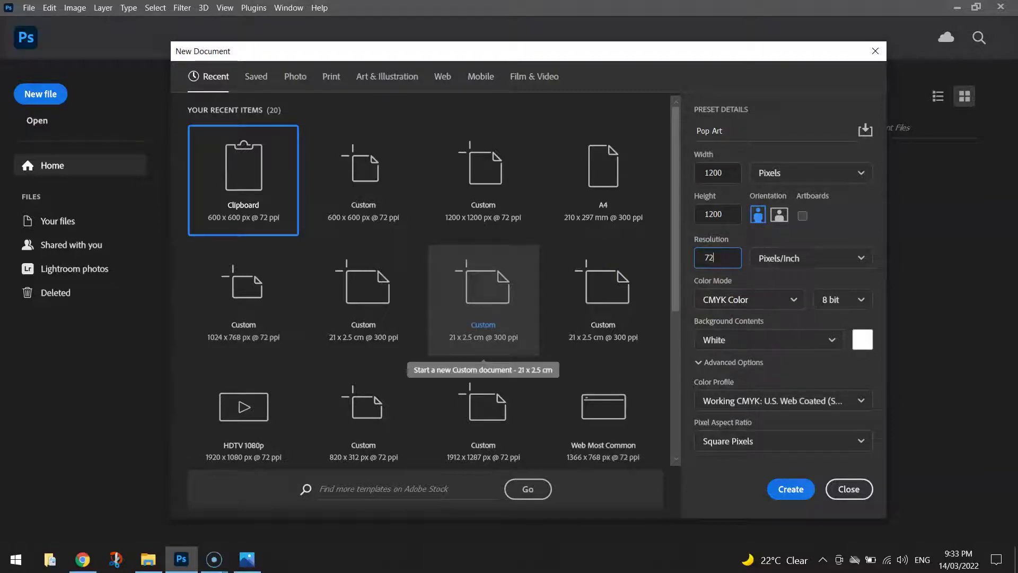
key("Tab")
key("Tab")
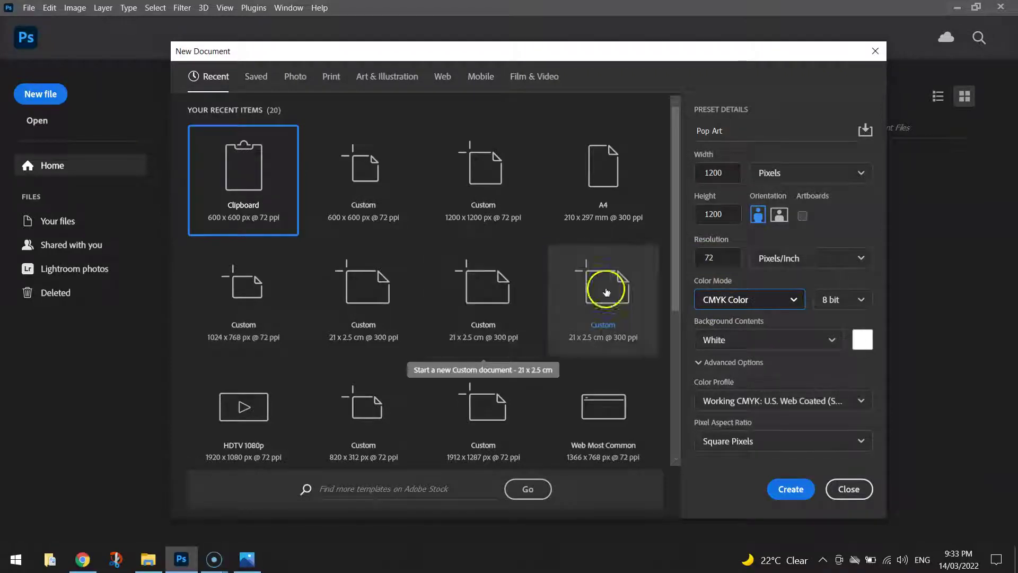
left_click(719, 300)
left_click(729, 366)
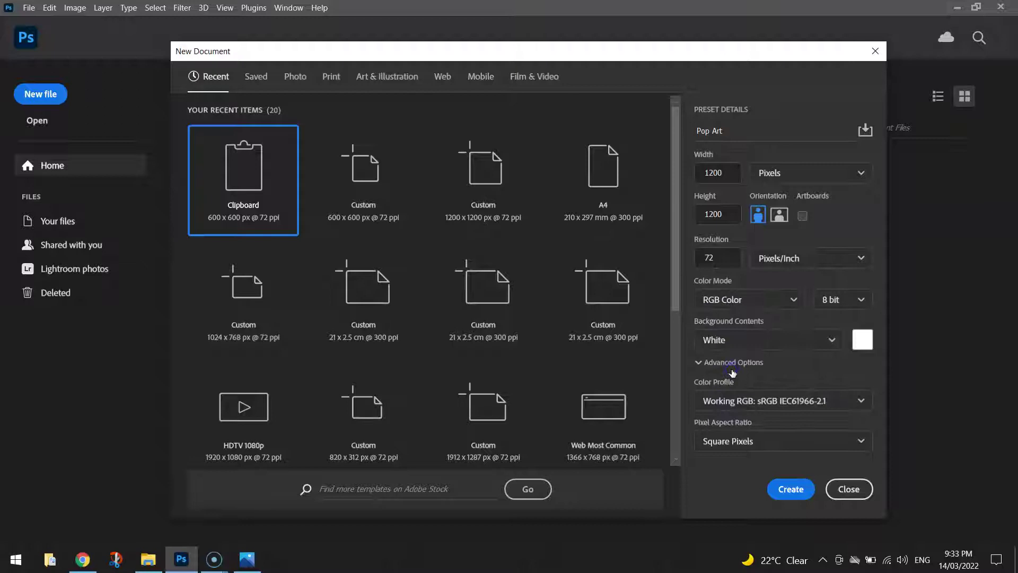
Create the Pop Art canvas, dock the Layers panel on the right, and glance at the example
left_click(793, 489)
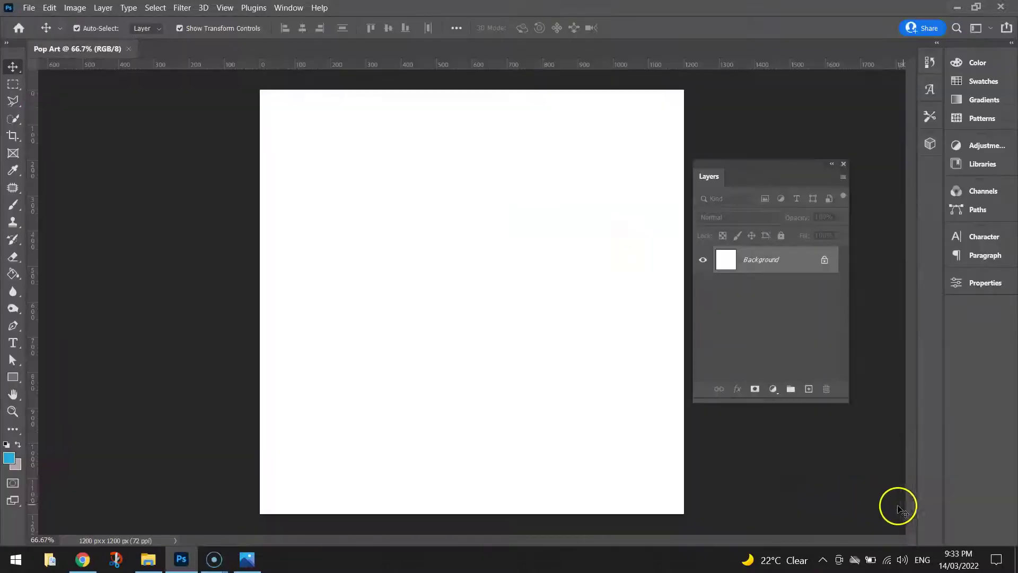
left_click_drag(775, 166, 965, 306)
left_click(879, 273)
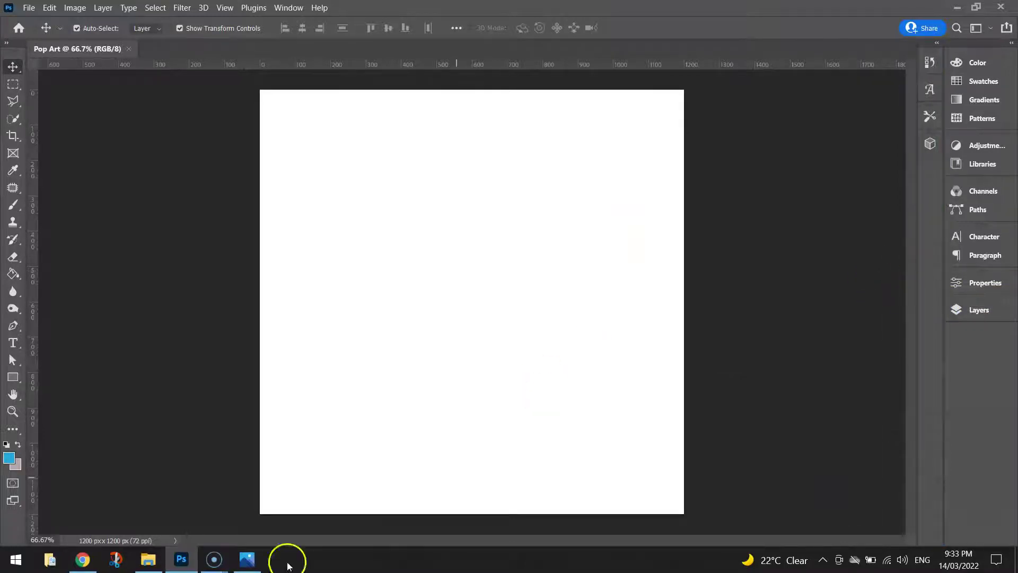
left_click(250, 558)
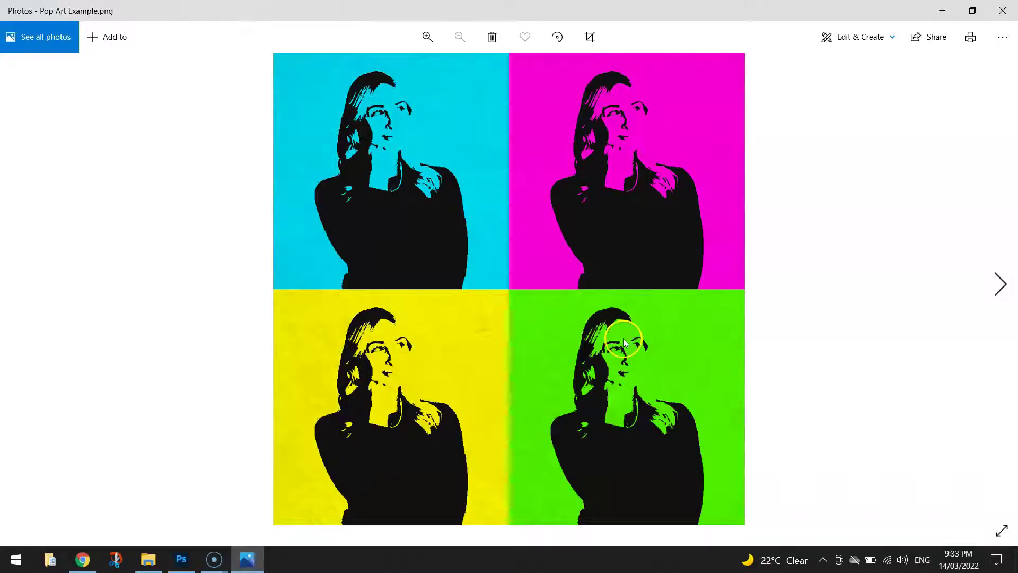
left_click(182, 562)
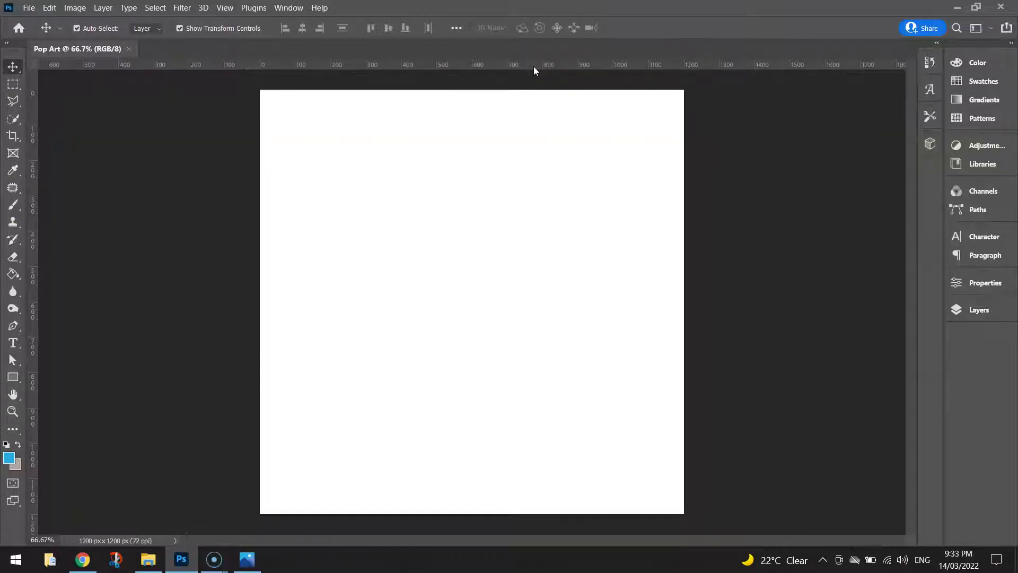
Keep rulers in pixels and drag horizontal and vertical guides to the canvas centre (X 600 px)
key("ctrl")
left_click_drag(545, 101, 713, 192)
left_click_drag(717, 196, 392, 70)
right_click(391, 67)
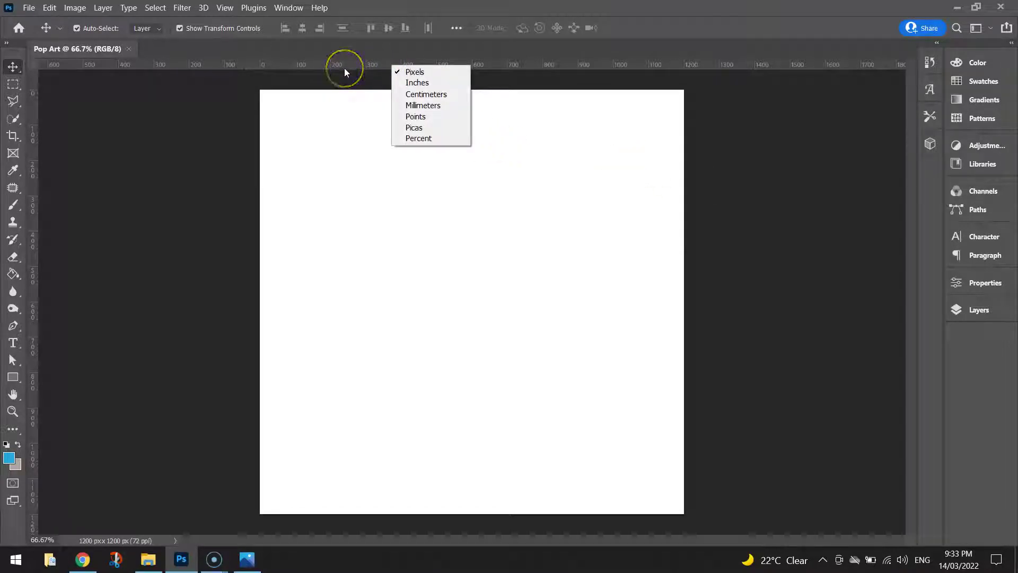
left_click_drag(345, 71, 488, 67)
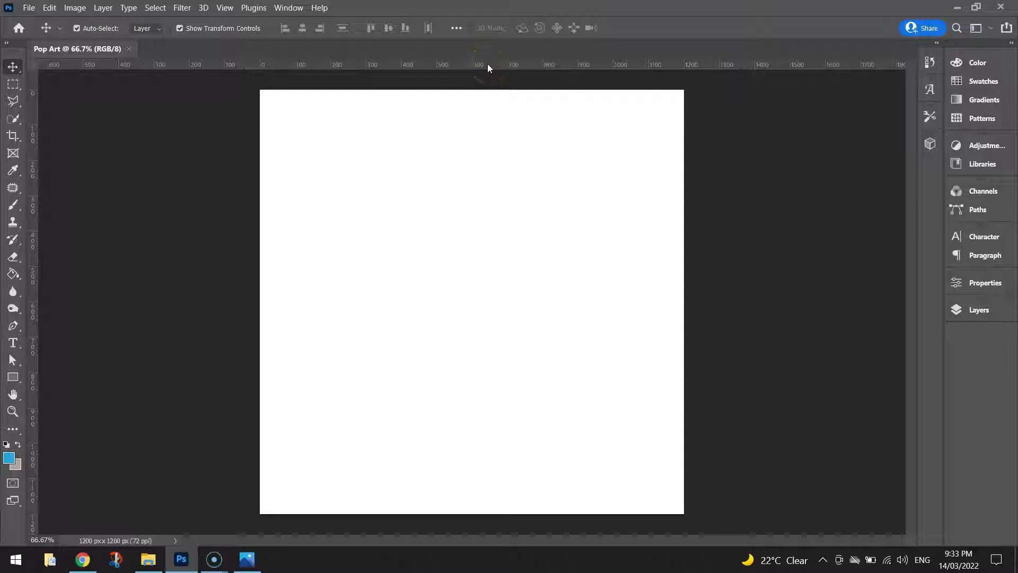
left_click_drag(488, 67, 507, 299)
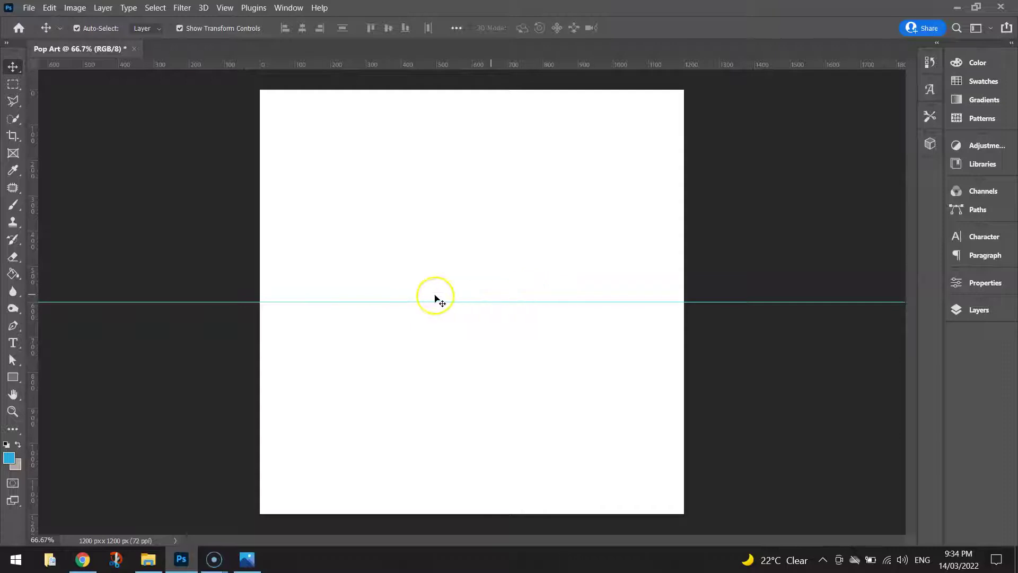
left_click_drag(34, 229, 471, 252)
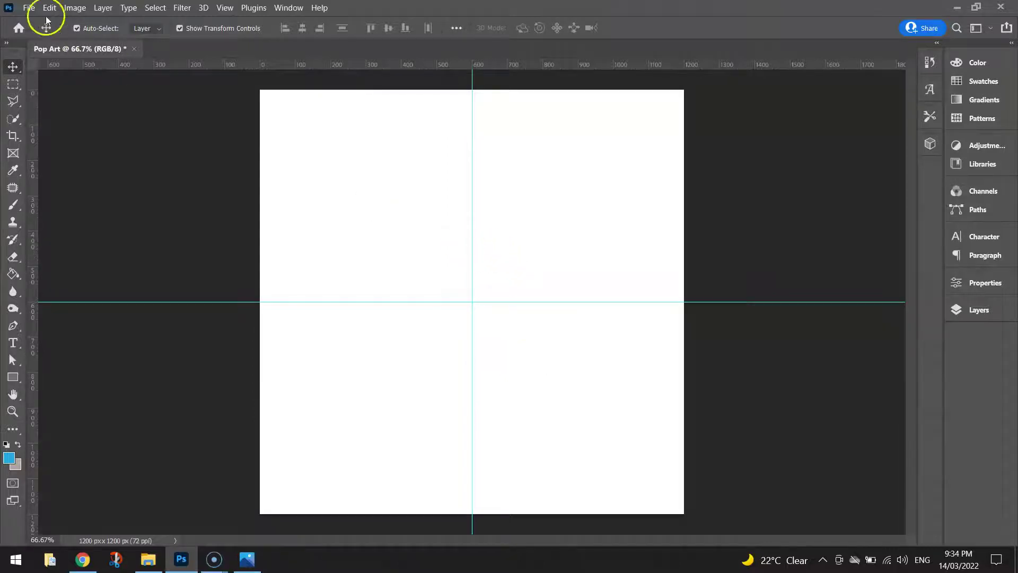
Save the document as Pop Art.psd on the Desktop, replacing the existing file
left_click(29, 9)
left_click(59, 149)
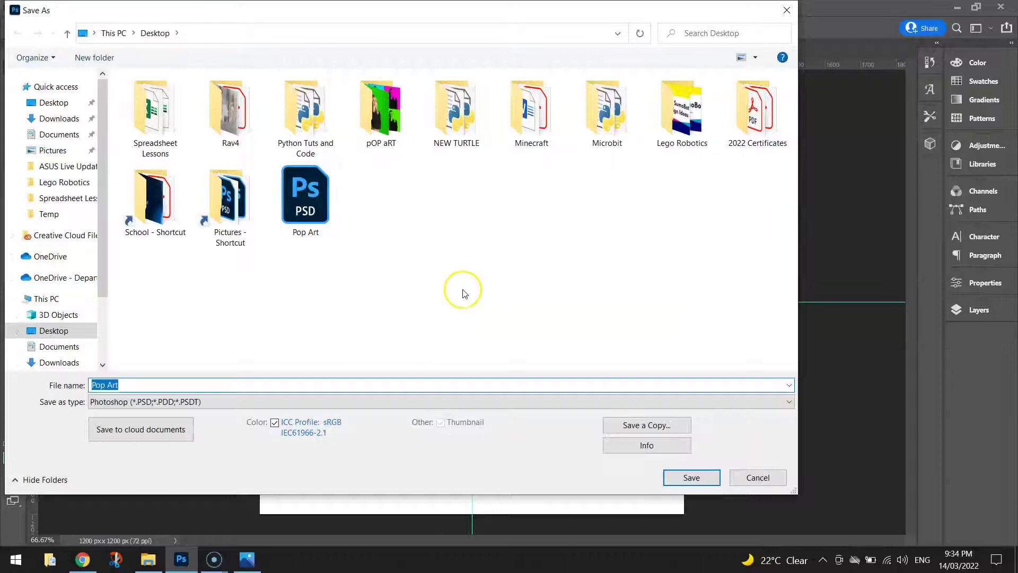
key("Return")
left_click(530, 280)
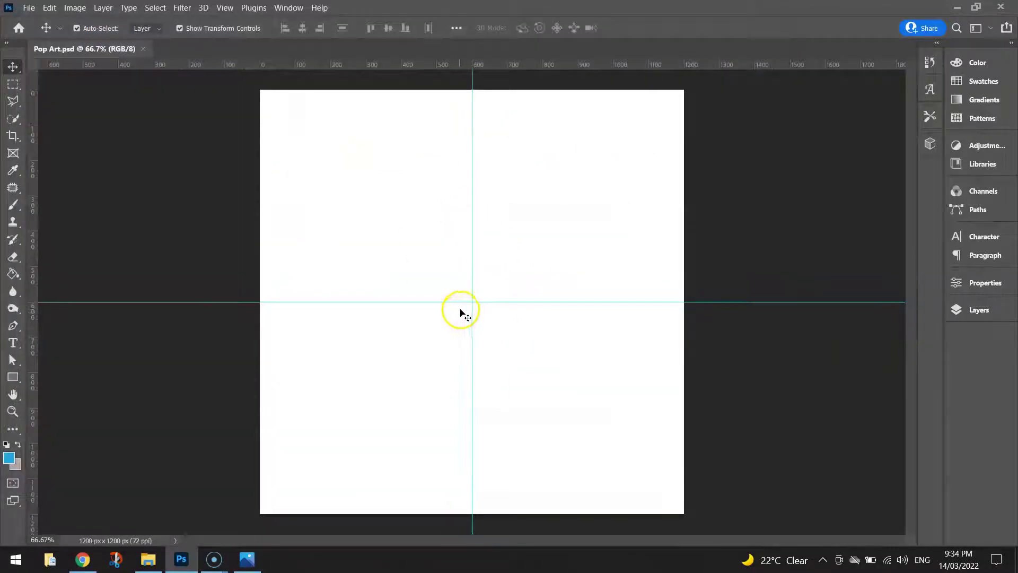
Create a second blank document, Untitled-1, at 600 × 600 px and 72 ppi
left_click(28, 8)
left_click(42, 20)
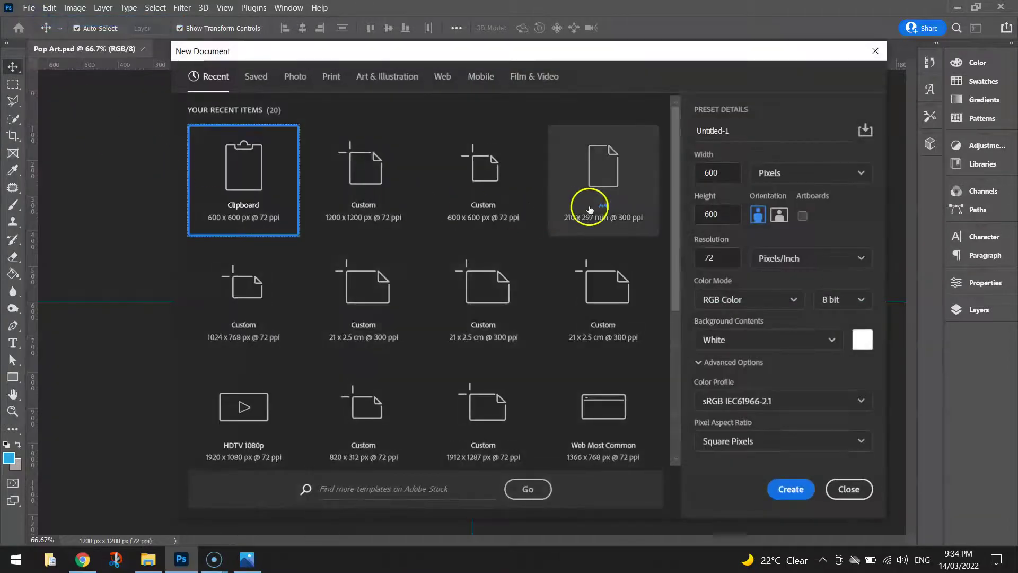
left_click(719, 175)
left_click(719, 215)
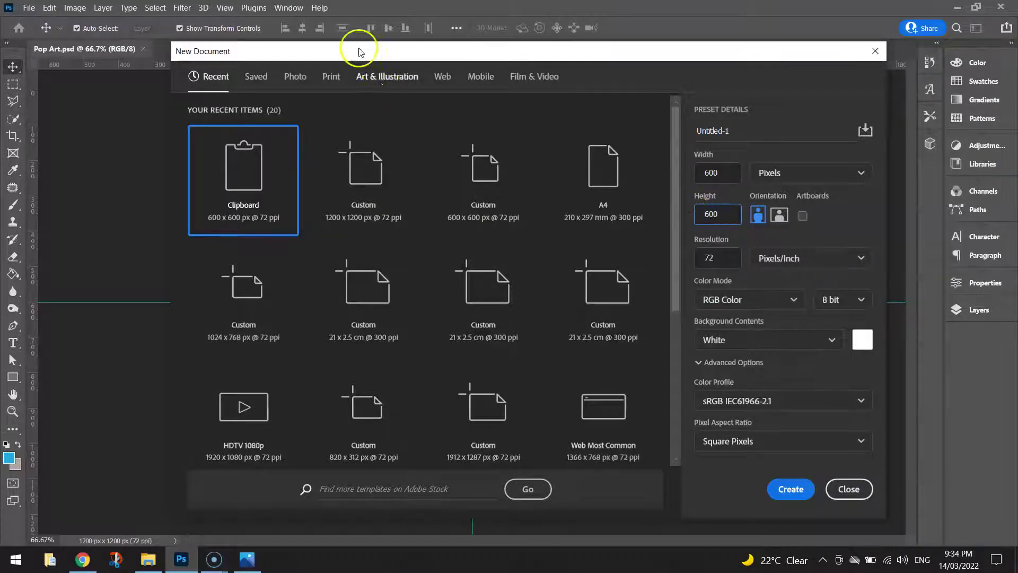
left_click_drag(358, 50, 608, 262)
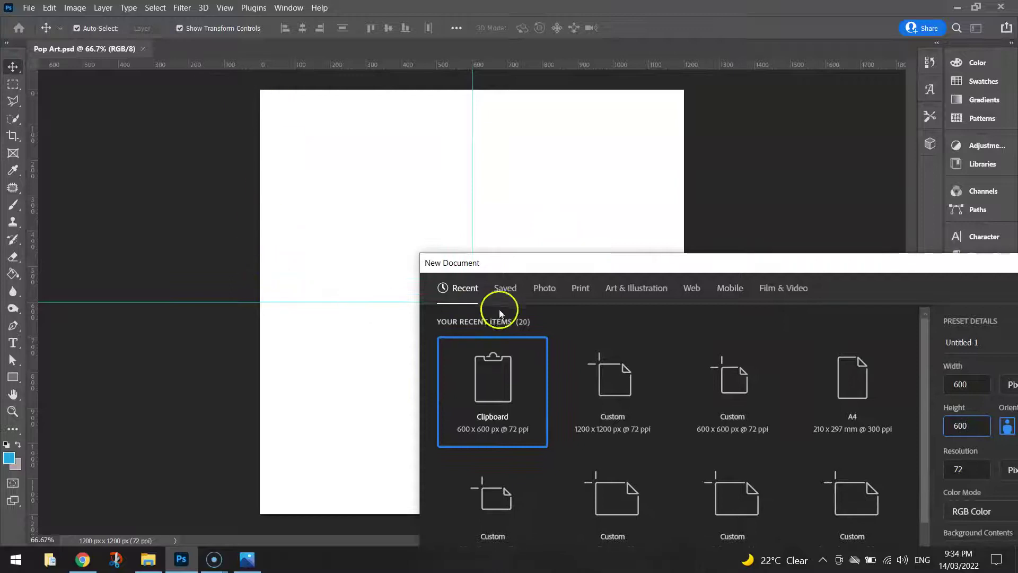
left_click_drag(607, 264, 351, 54)
left_click(714, 260)
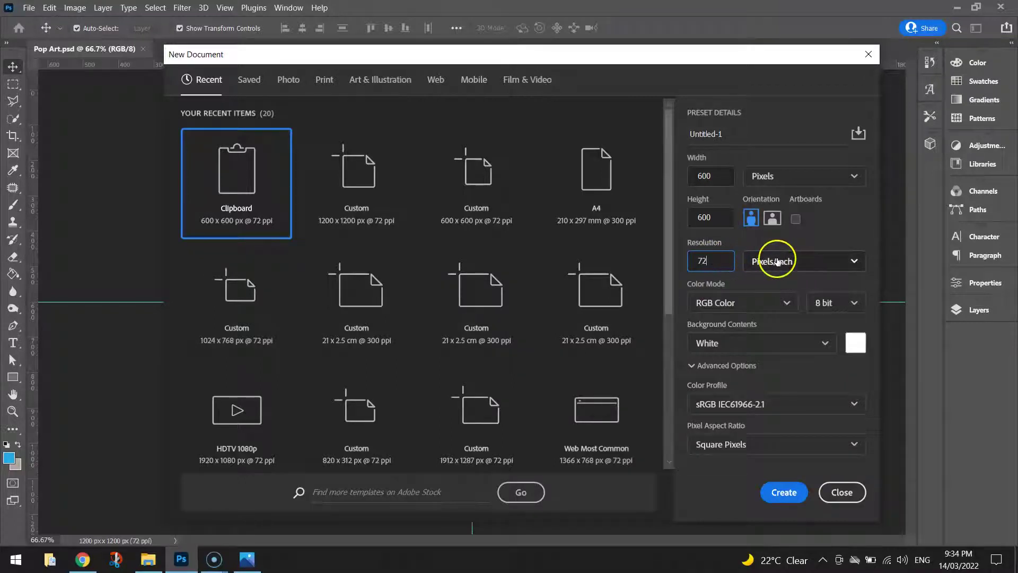
left_click(781, 492)
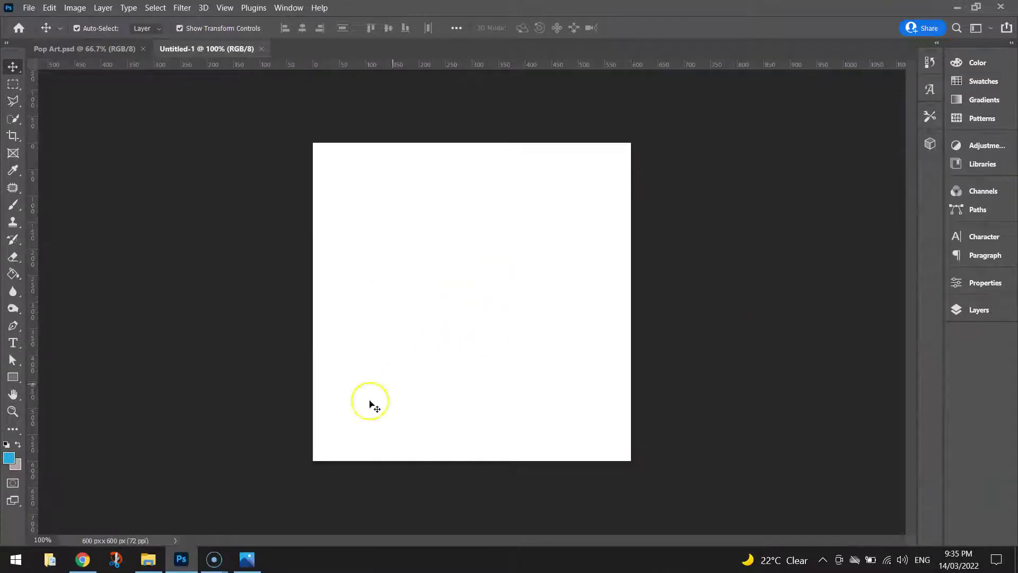
Drag Portrait from File Explorer into Untitled-1 and scale it to about 459% to fill the canvas
left_click(148, 560)
left_click_drag(313, 154, 407, 241)
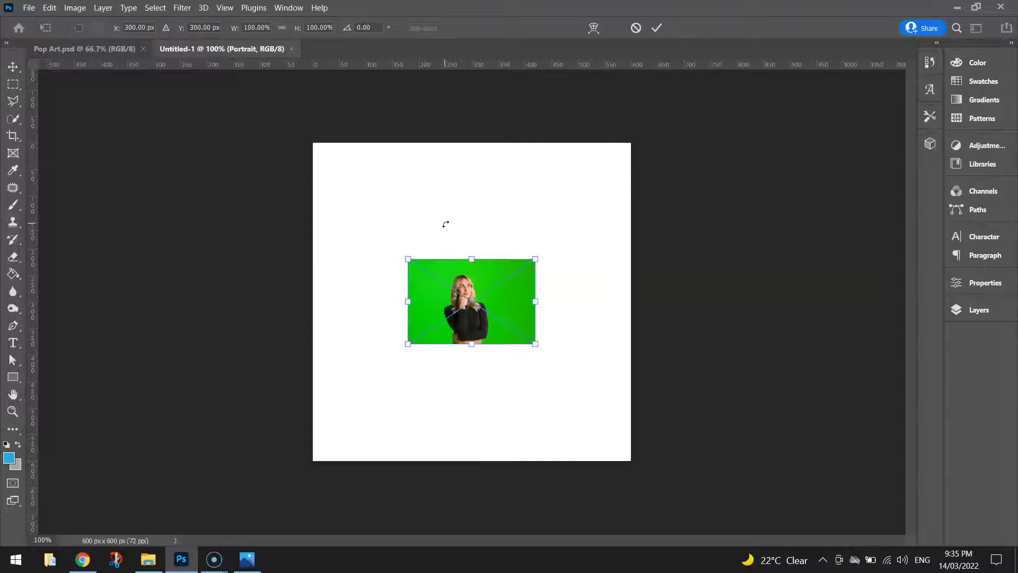
left_click_drag(534, 260, 714, 106)
left_click_drag(410, 343, 191, 530)
left_click_drag(427, 405, 451, 370)
left_click_drag(754, 473, 775, 487)
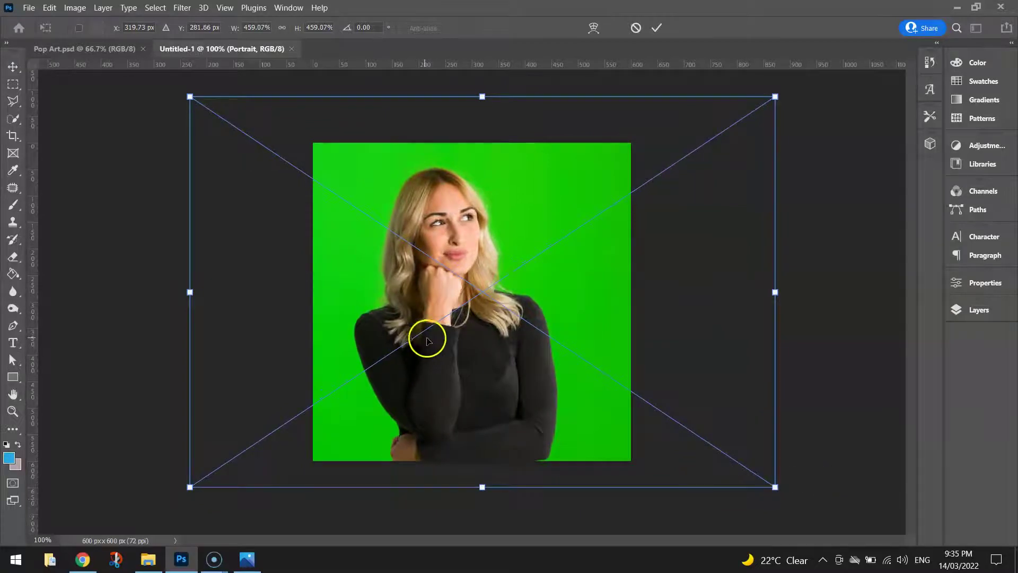
left_click_drag(438, 342, 443, 342)
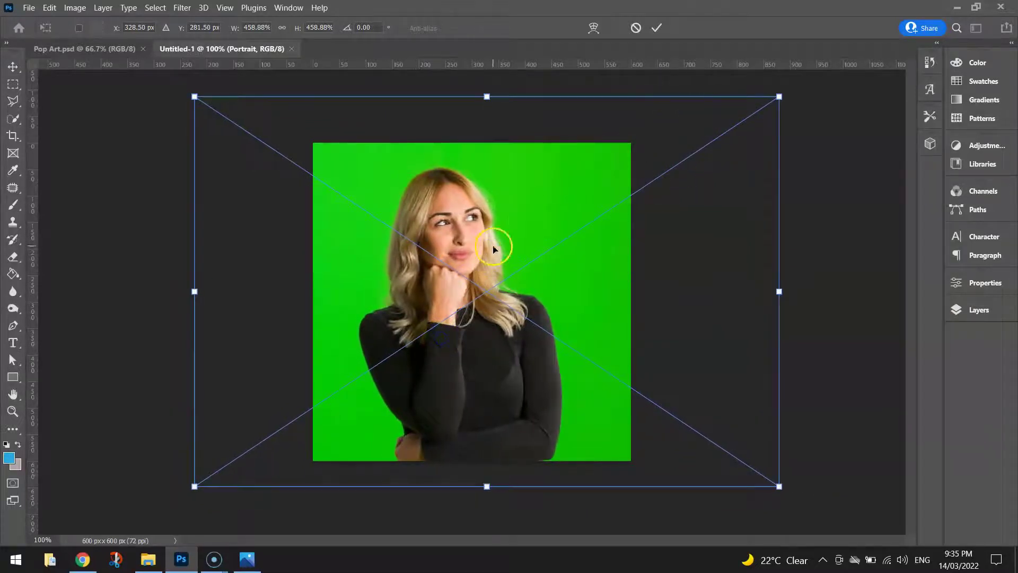
left_click(656, 27)
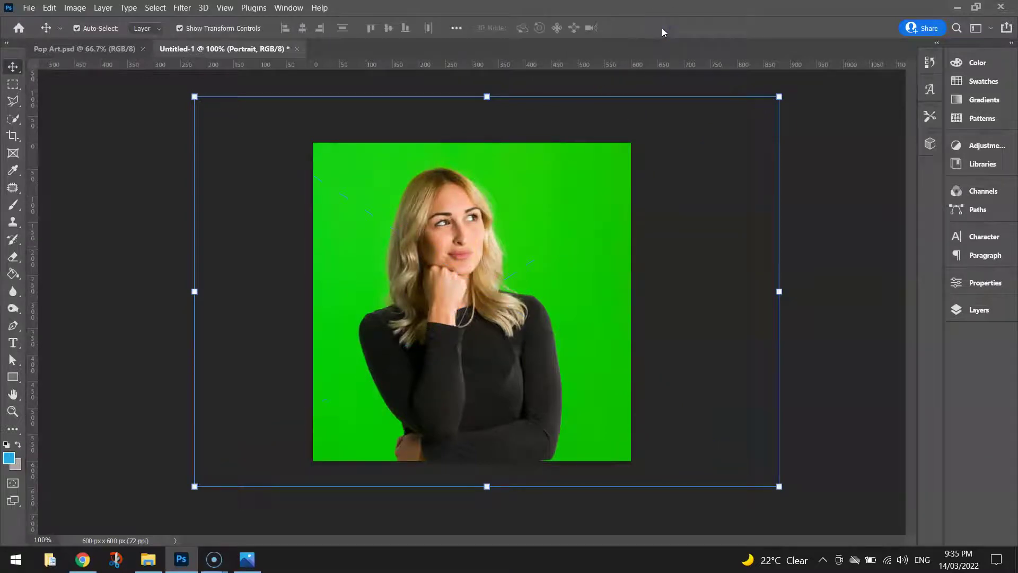
left_click(841, 114)
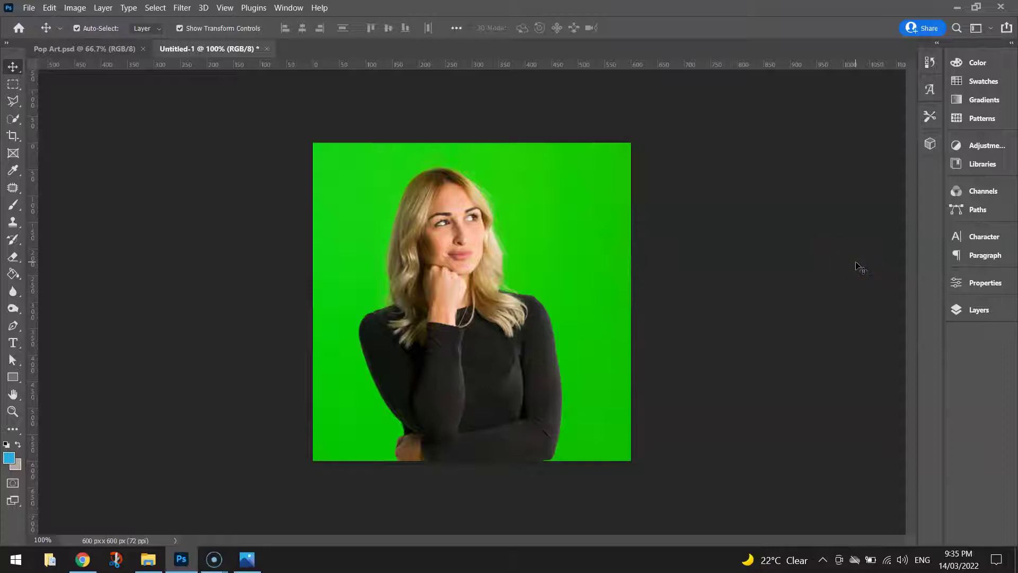
Show the Layers panel and detach it as a floating panel beside the canvas
key("F7")
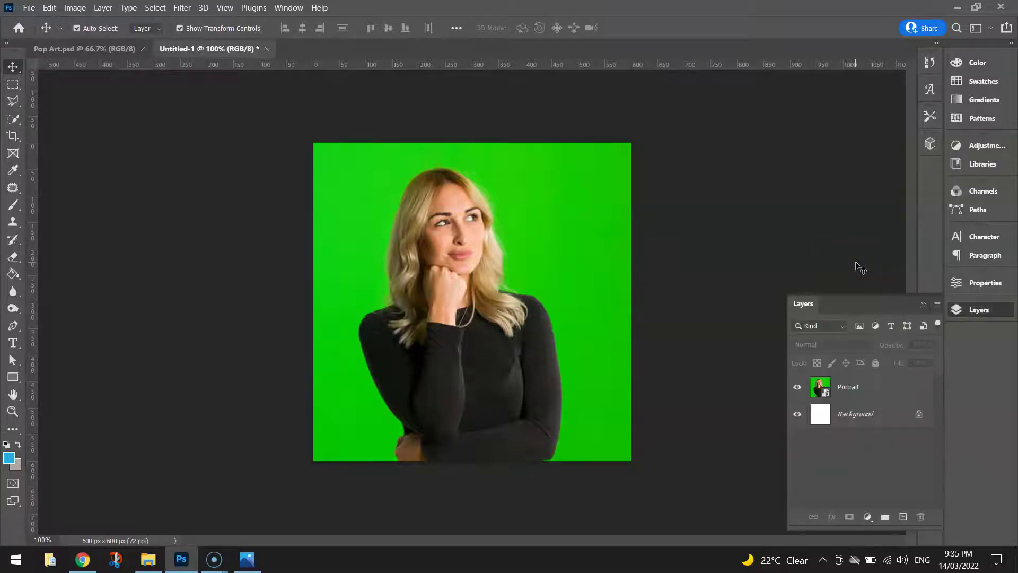
left_click(980, 312)
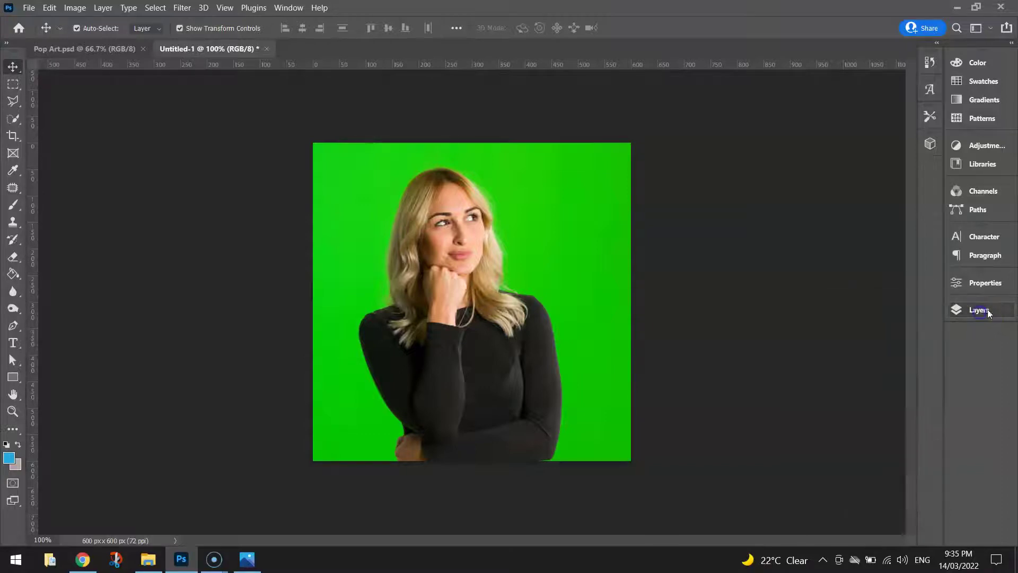
left_click(984, 317)
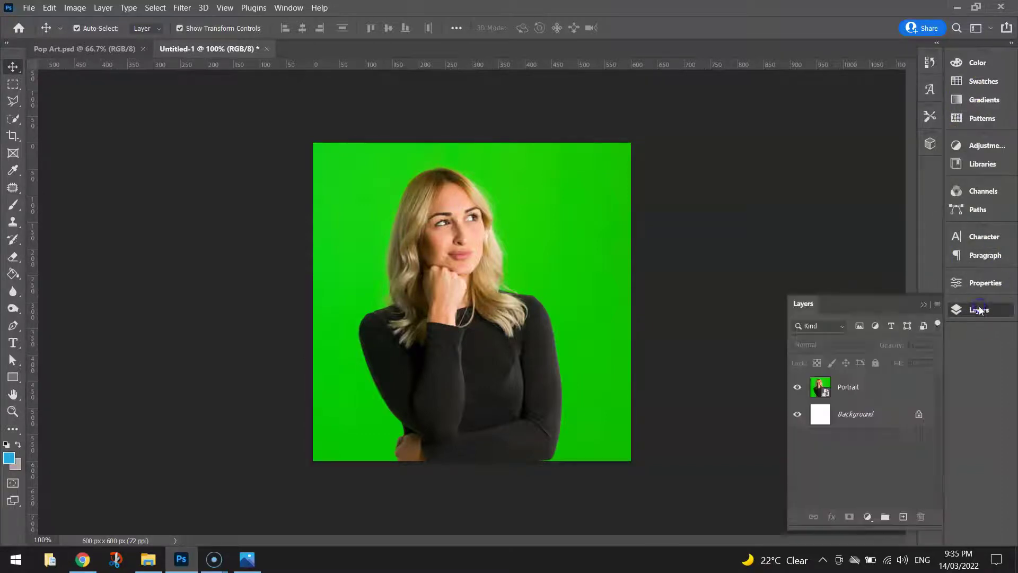
left_click_drag(836, 305, 770, 171)
left_click(289, 8)
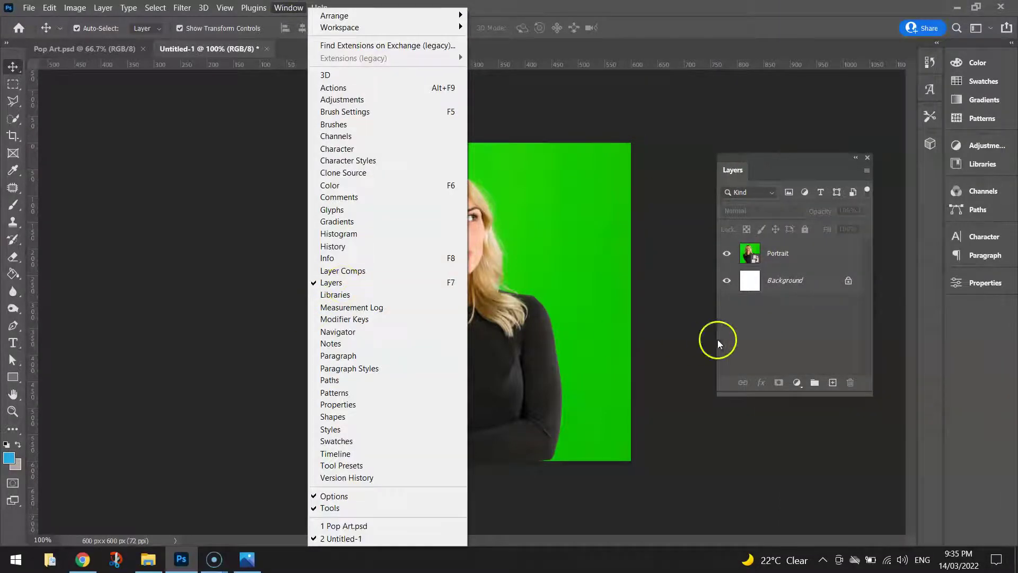
left_click(790, 336)
Delete the white Background layer
left_click(805, 254)
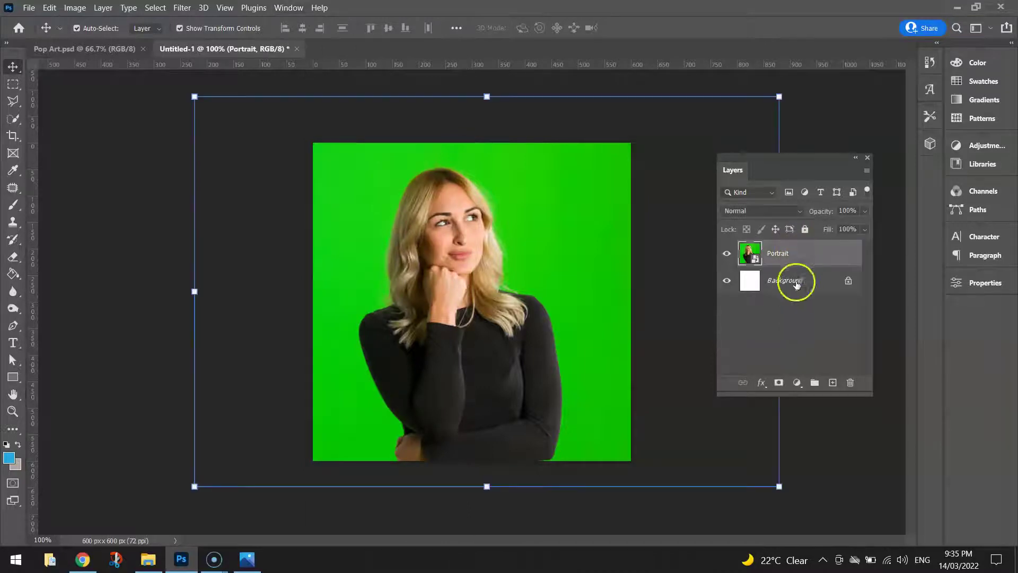
left_click(795, 282)
left_click(801, 254)
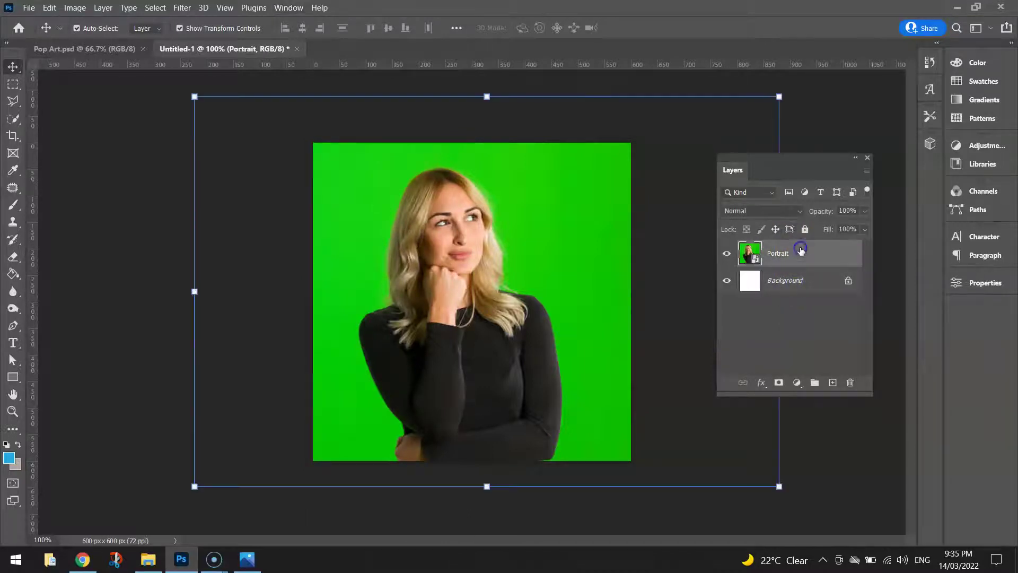
left_click(807, 283)
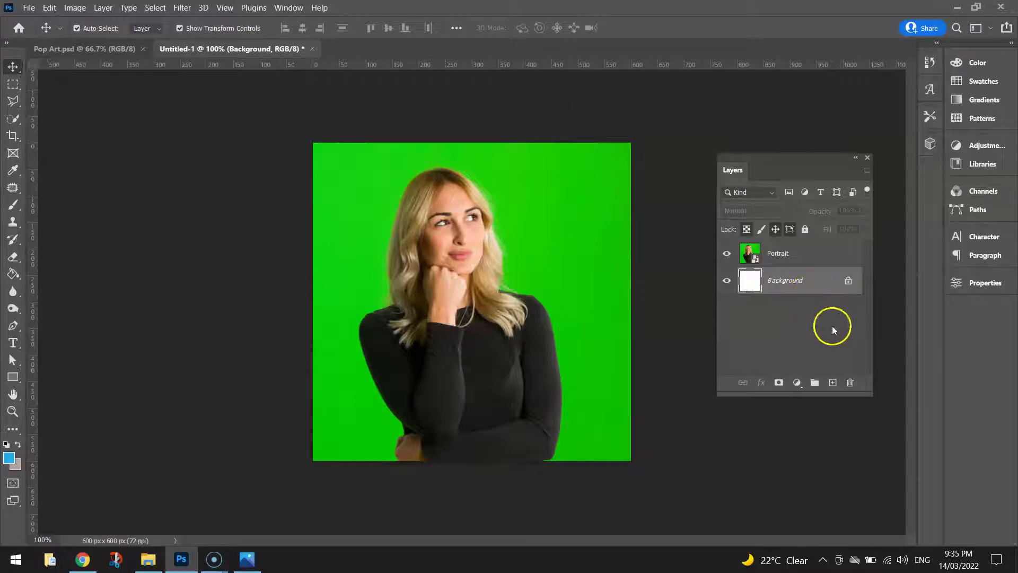
left_click(852, 382)
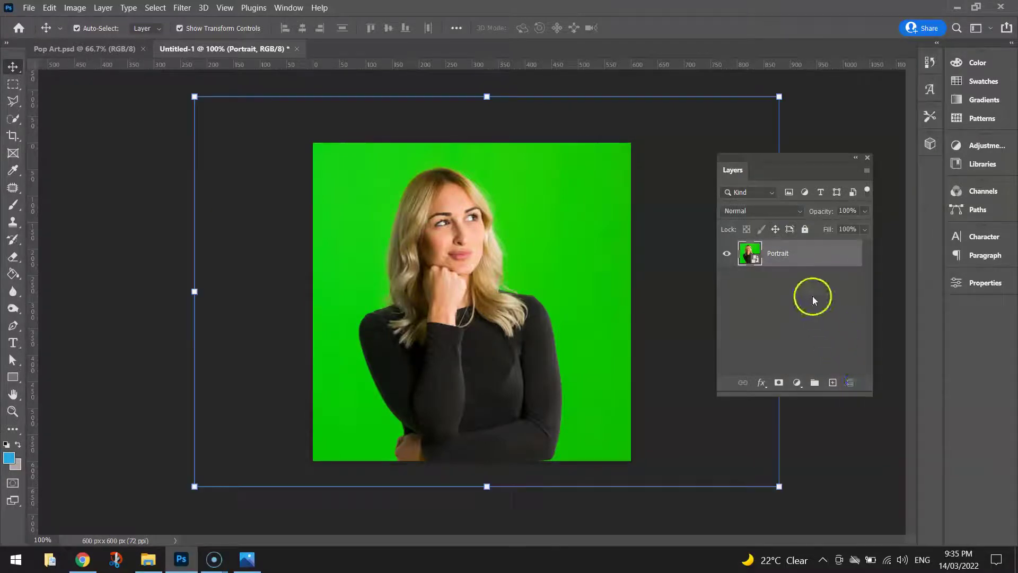
Convert the Portrait layer into a smart object
double_click(772, 257)
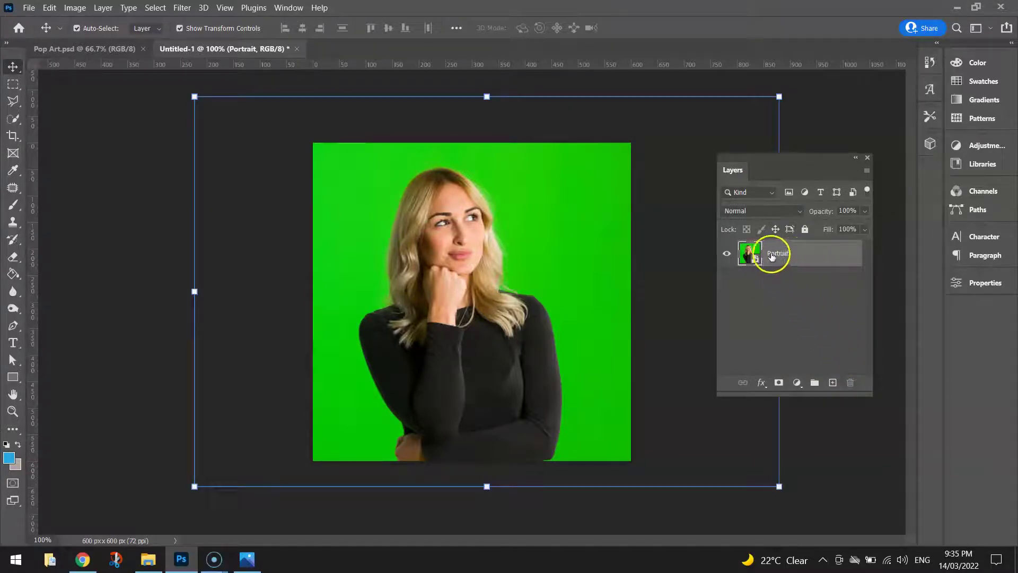
left_click(794, 255)
right_click(777, 256)
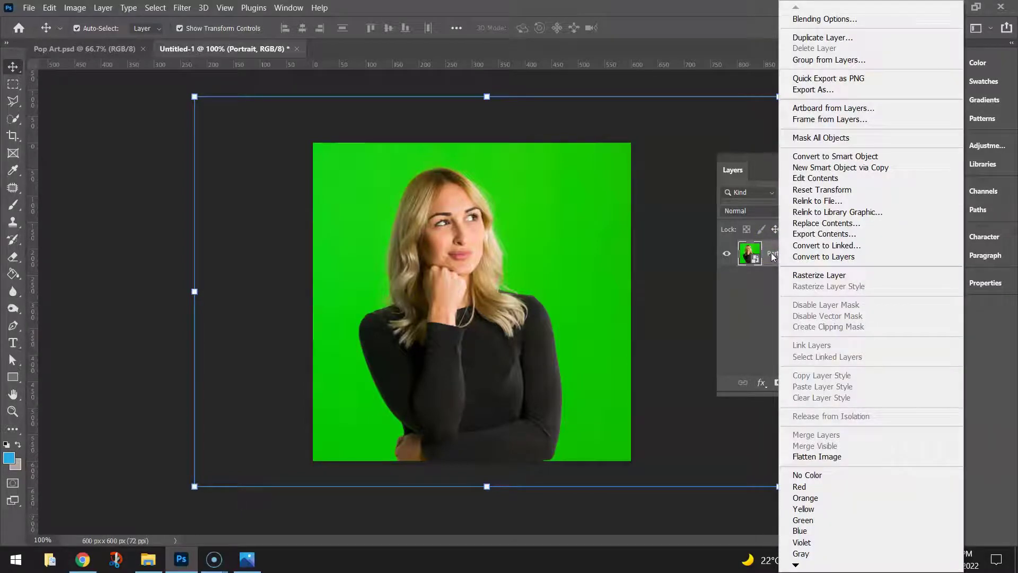
left_click(808, 159)
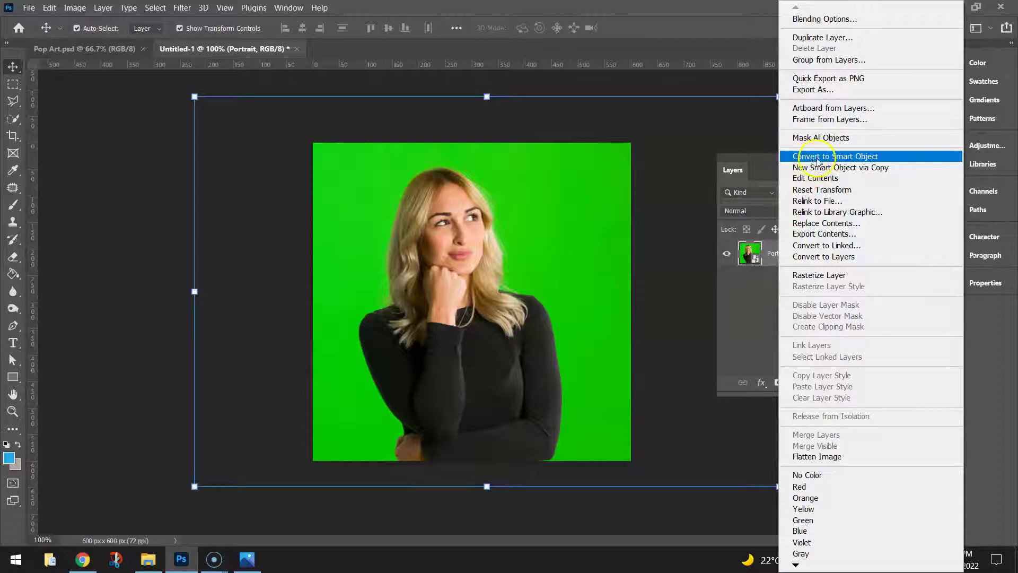
left_click(888, 157)
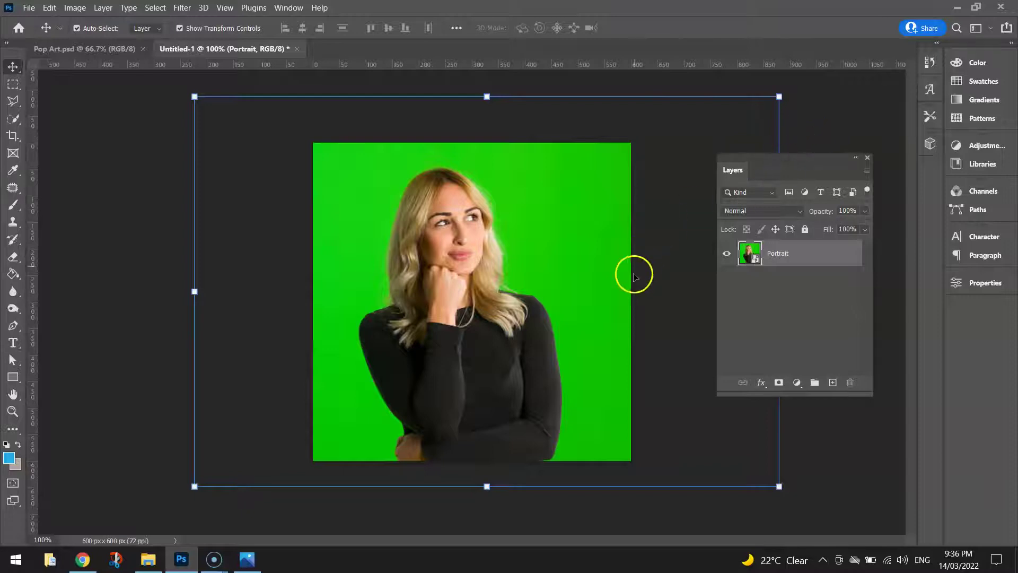
Add a Threshold 1 adjustment layer at level 128 above the Portrait layer
left_click(103, 7)
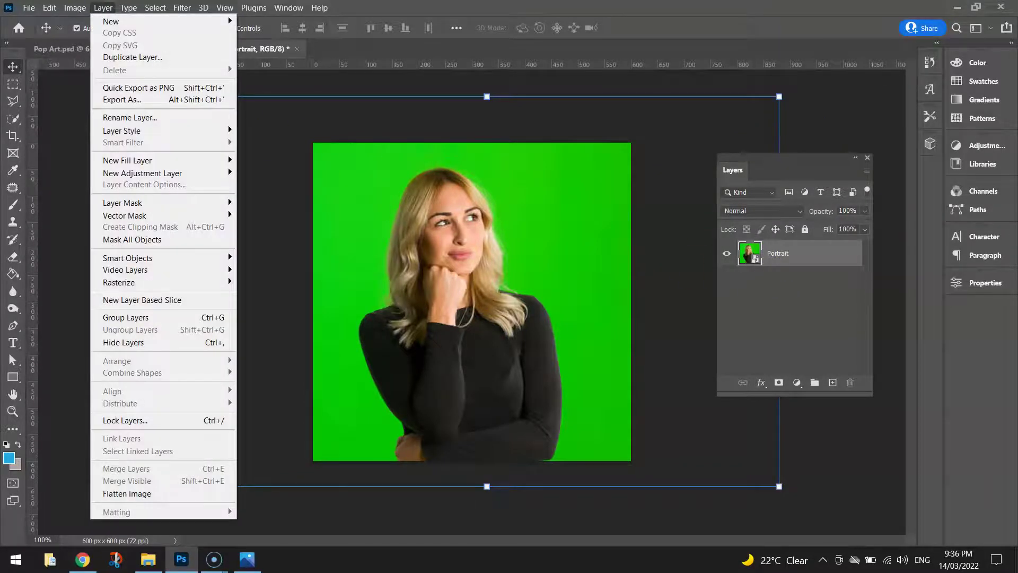
mouse_move(143, 175)
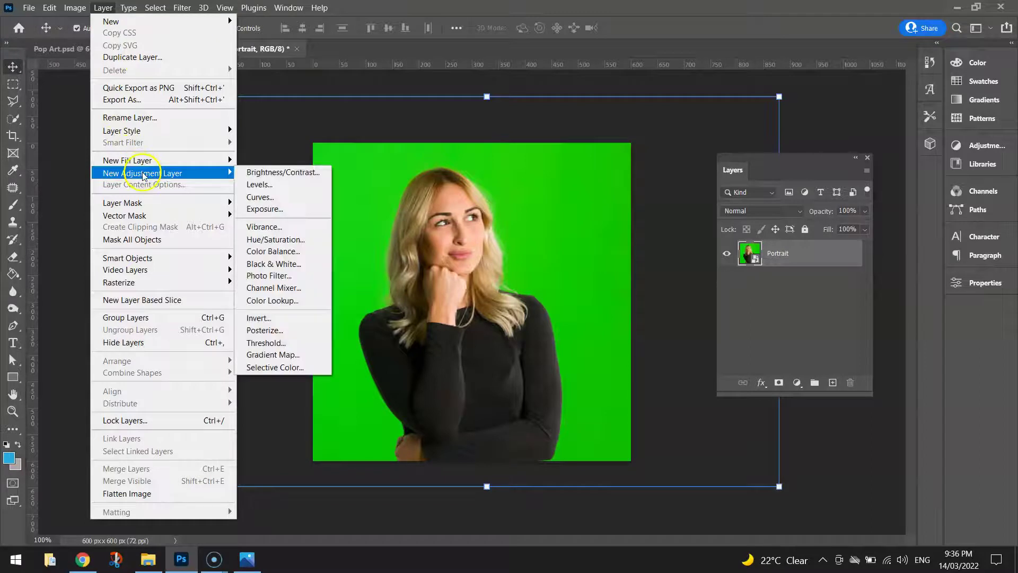
left_click(305, 348)
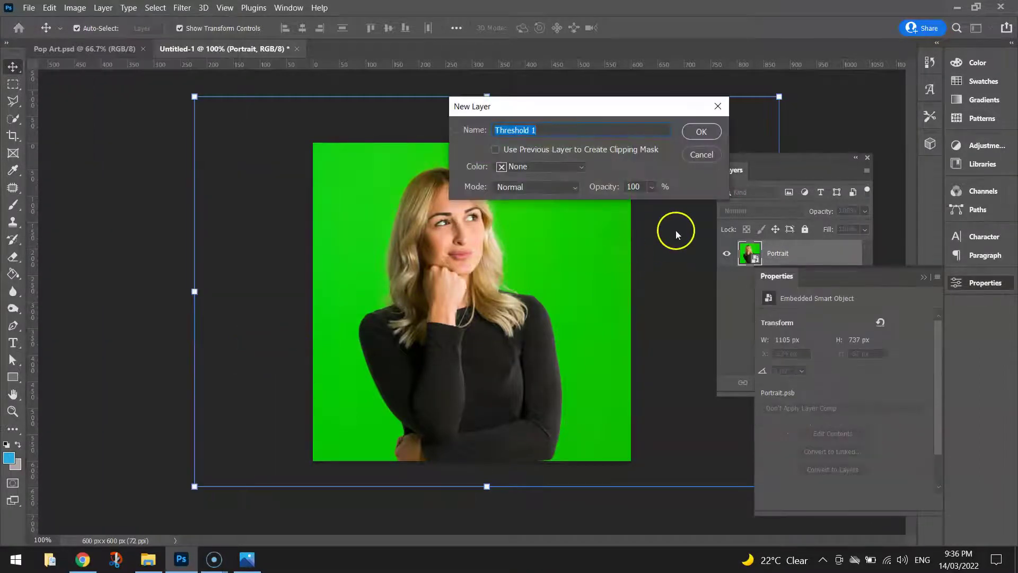
left_click_drag(507, 114, 458, 120)
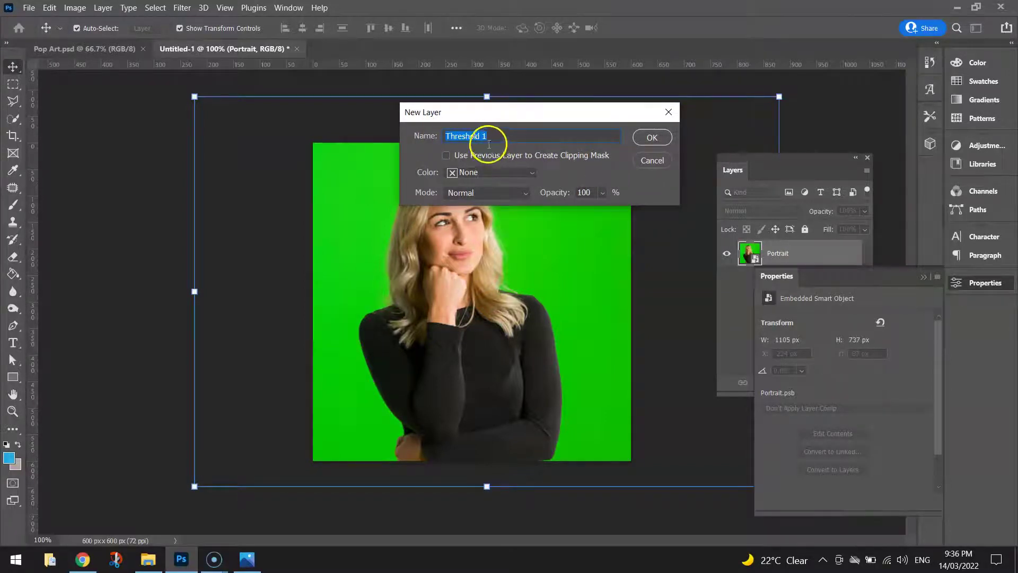
left_click(651, 139)
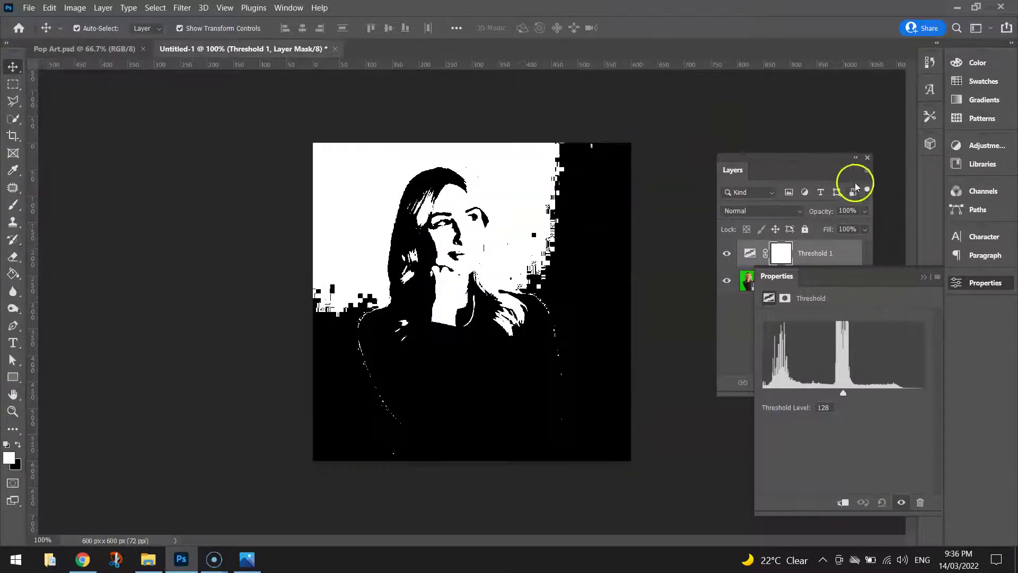
Lower the Threshold 1 level to 113 and put the threshold settings away
left_click(856, 158)
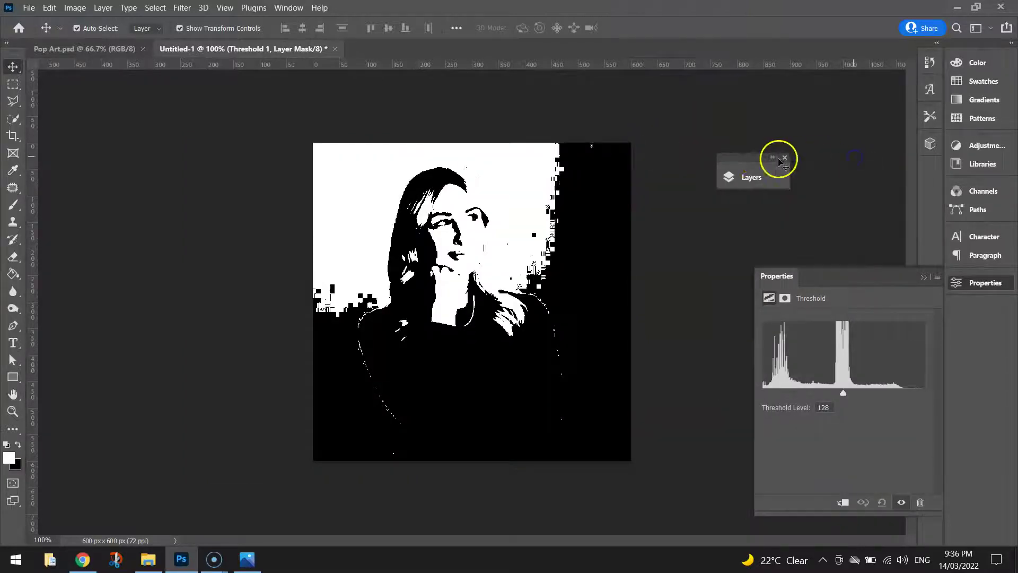
left_click_drag(757, 155, 832, 94)
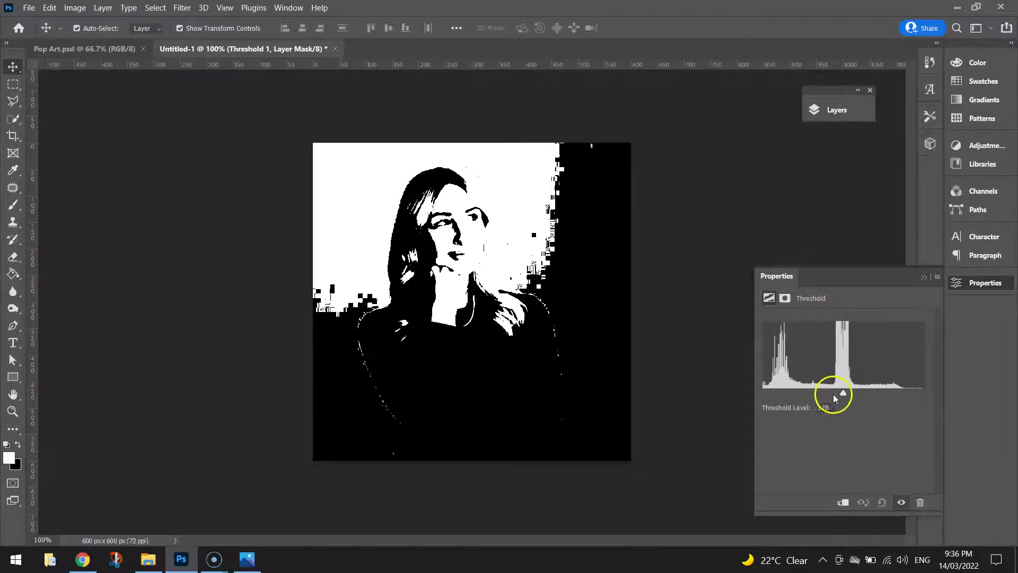
mouse_move(843, 395)
left_mouse_down()
mouse_move(864, 390)
mouse_move(793, 380)
mouse_move(864, 381)
mouse_move(833, 380)
mouse_move(841, 380)
left_mouse_up()
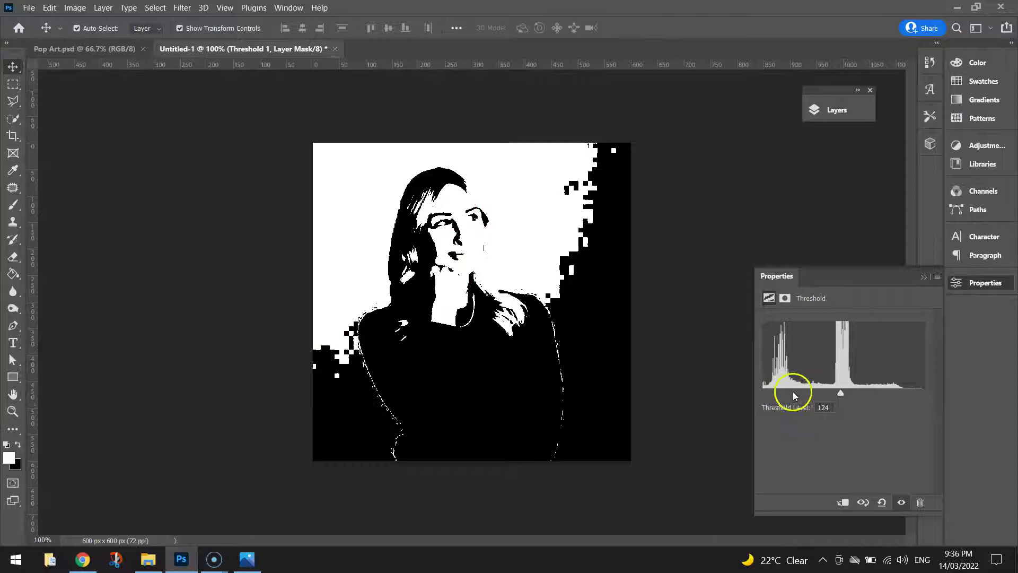
left_click_drag(841, 393, 835, 395)
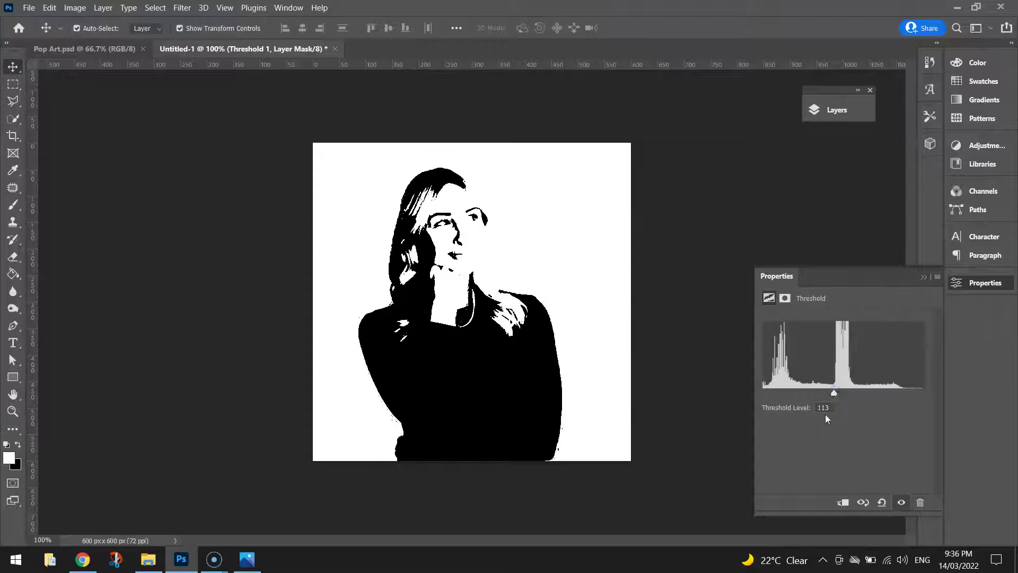
double_click(817, 408)
left_click(983, 284)
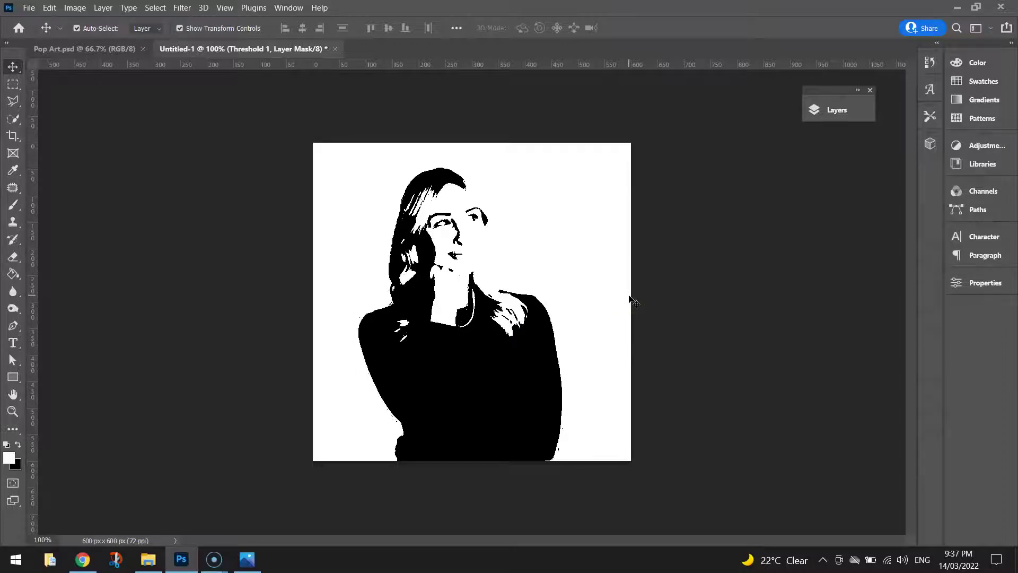
Add a Gradient Map 1 adjustment layer directly above the Threshold 1 layer
left_click(834, 109)
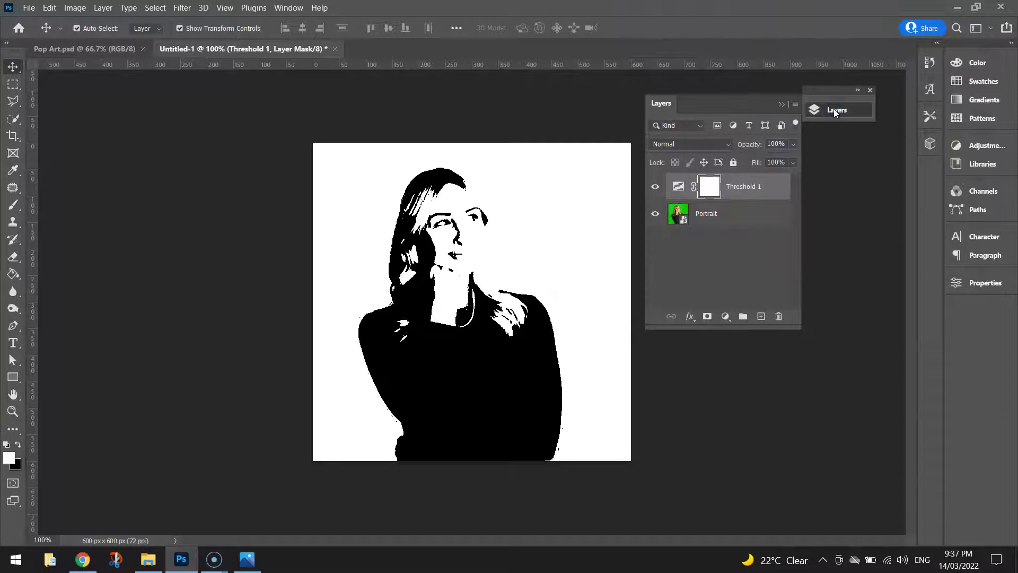
left_click(753, 186)
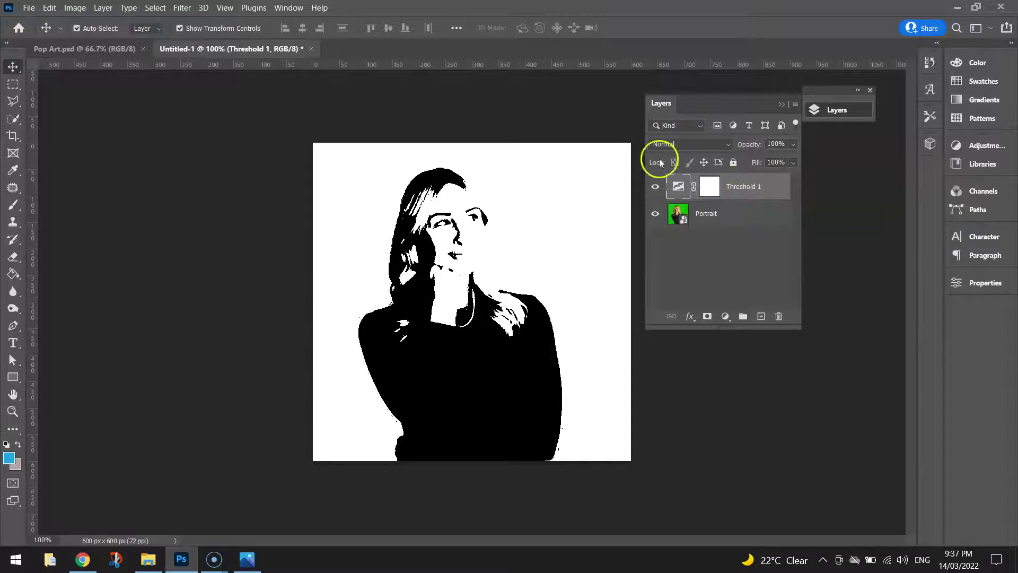
left_click(103, 8)
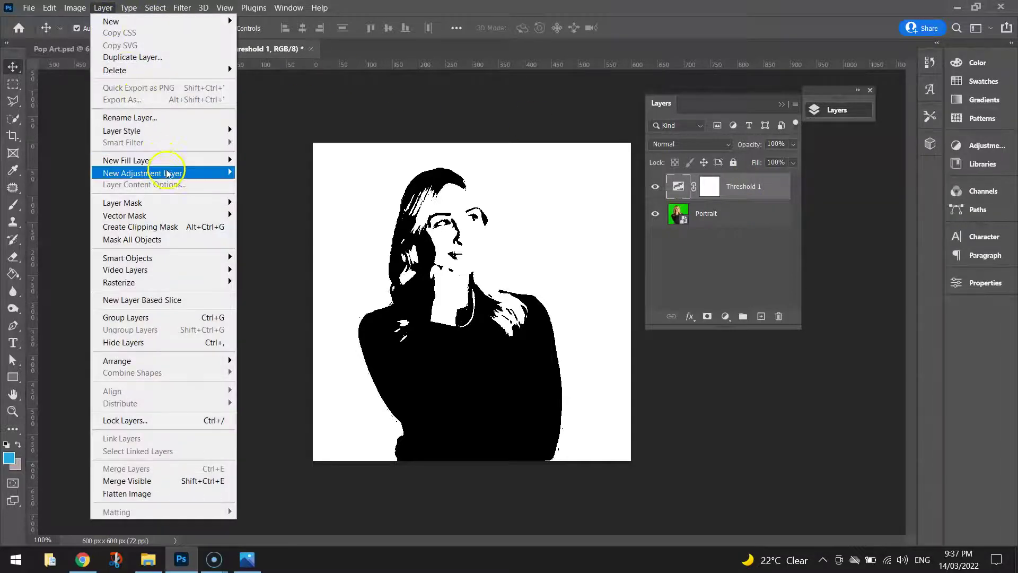
mouse_move(213, 173)
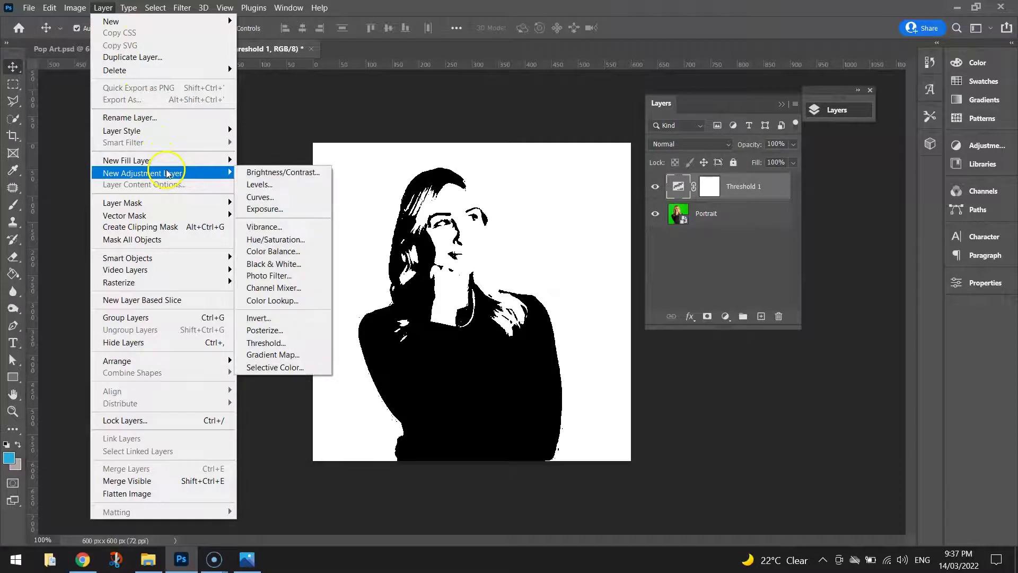
left_click(286, 356)
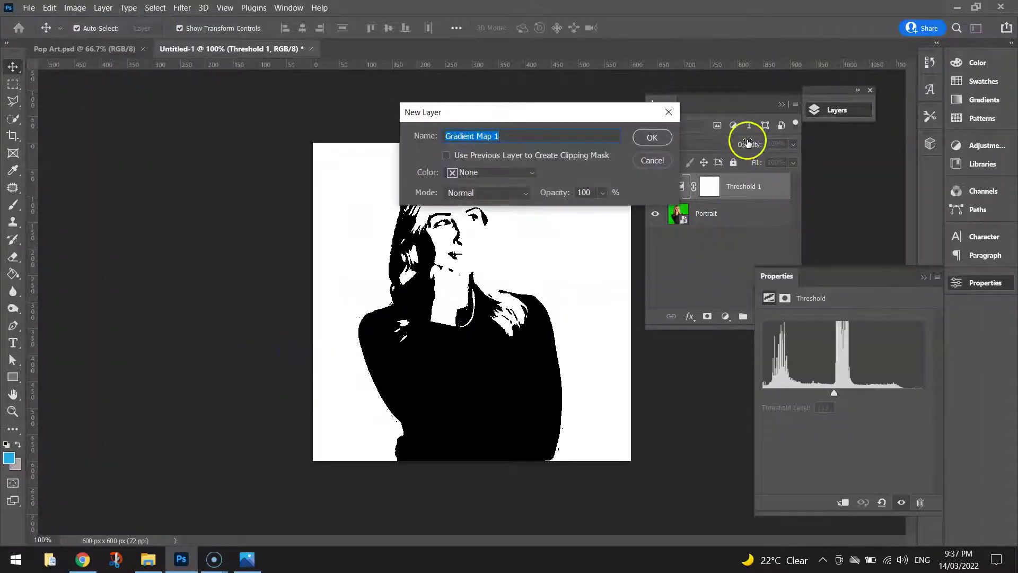
left_click_drag(521, 110, 327, 111)
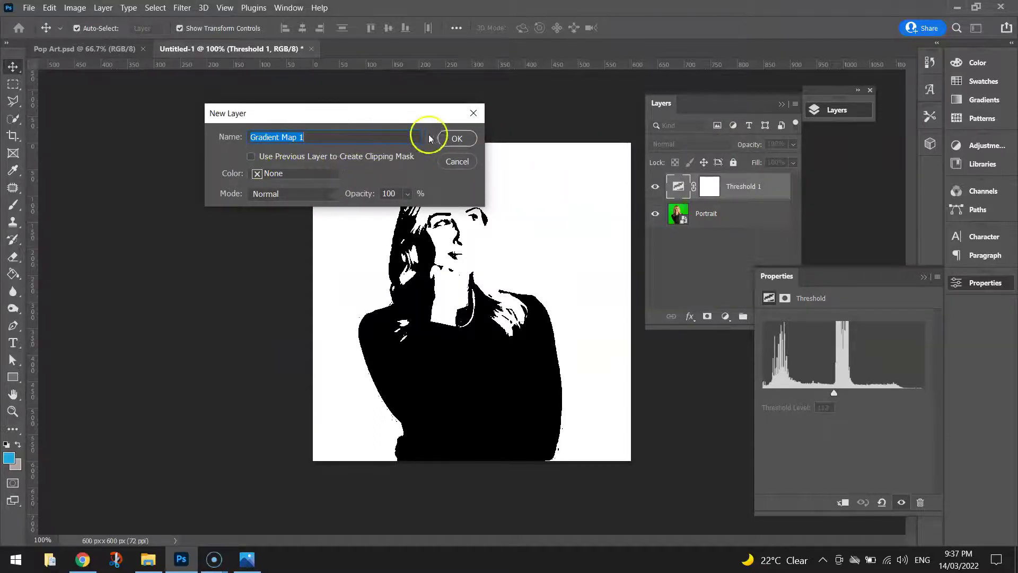
left_click(457, 138)
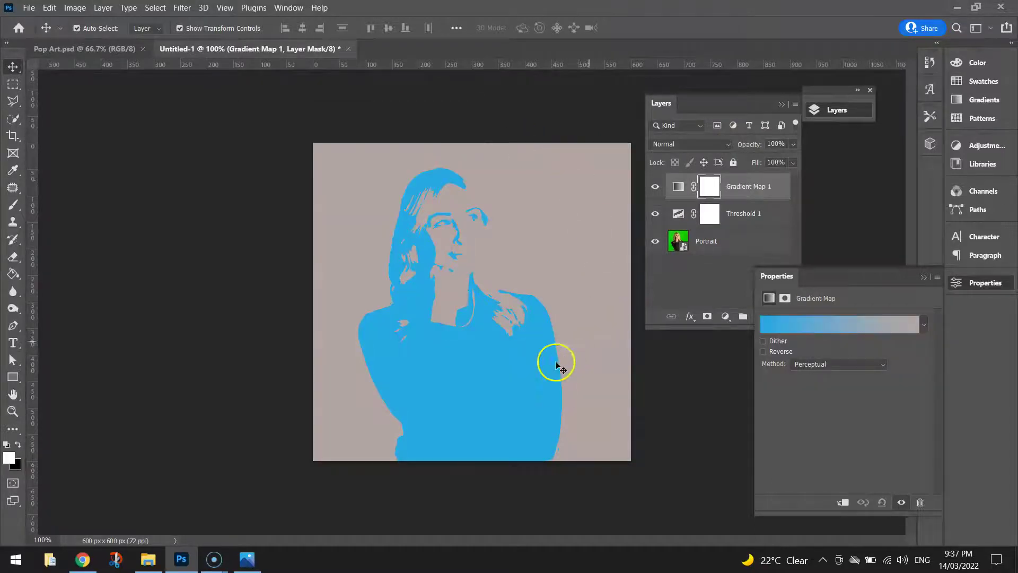
Apply the Basics 'Black, White' preset to the gradient map in the Gradient Editor
left_click(782, 105)
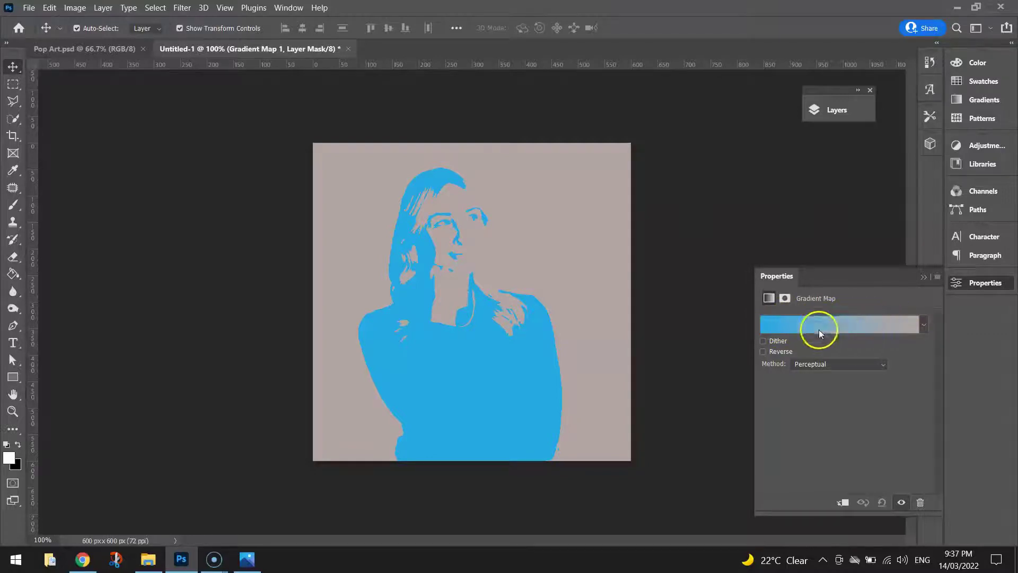
left_click(853, 324)
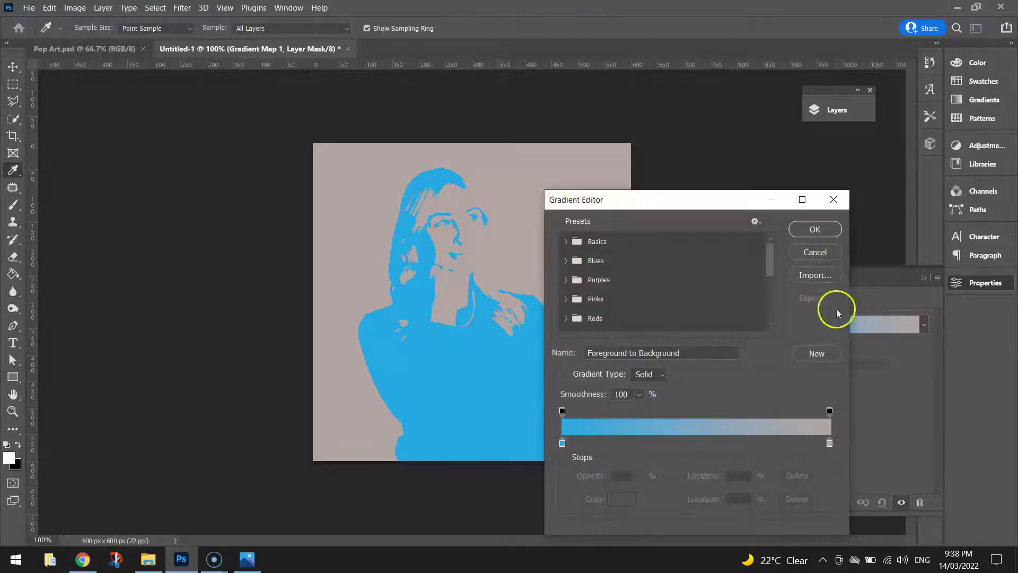
left_click_drag(701, 199, 723, 98)
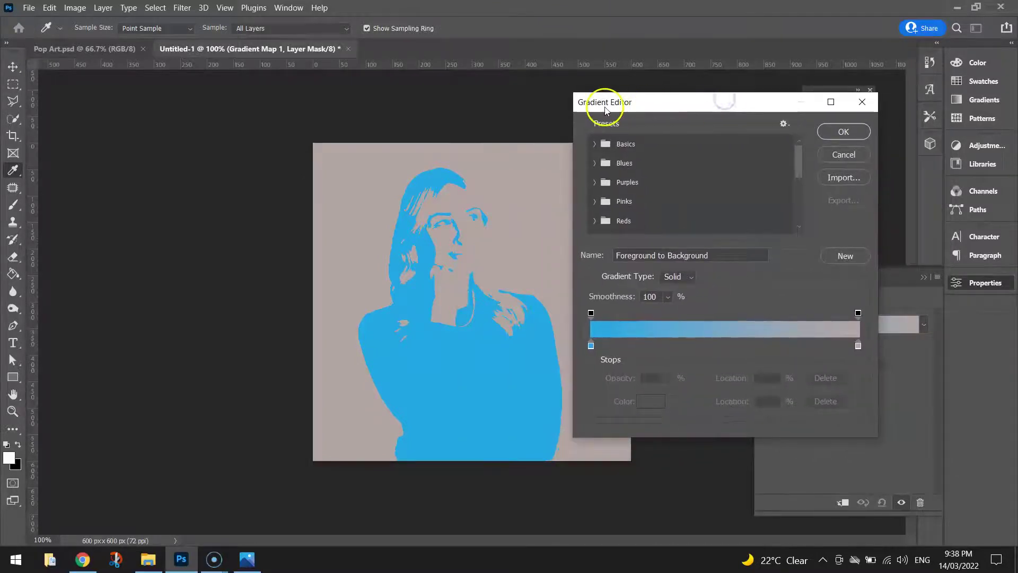
left_click_drag(631, 104, 606, 107)
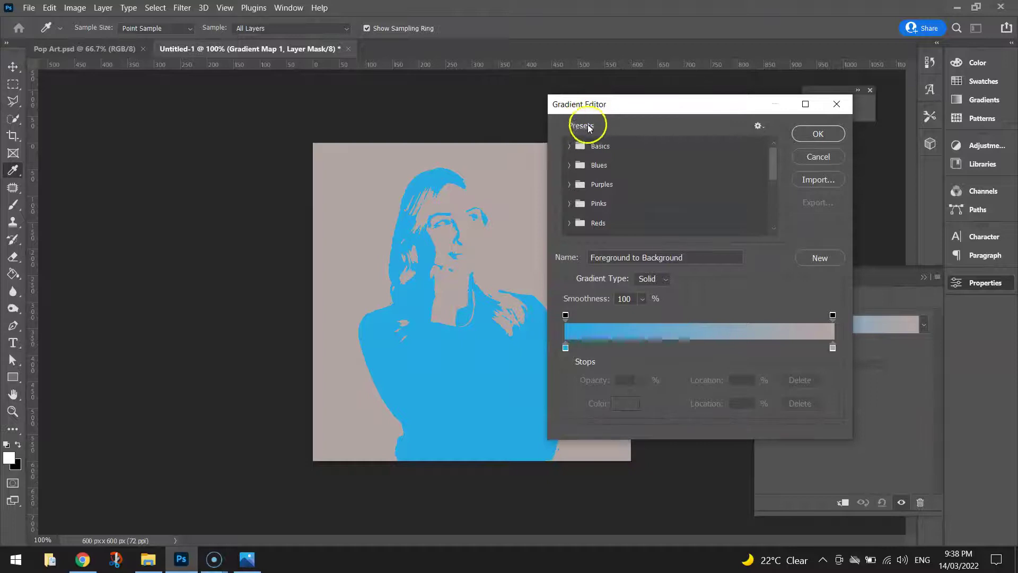
left_click(568, 145)
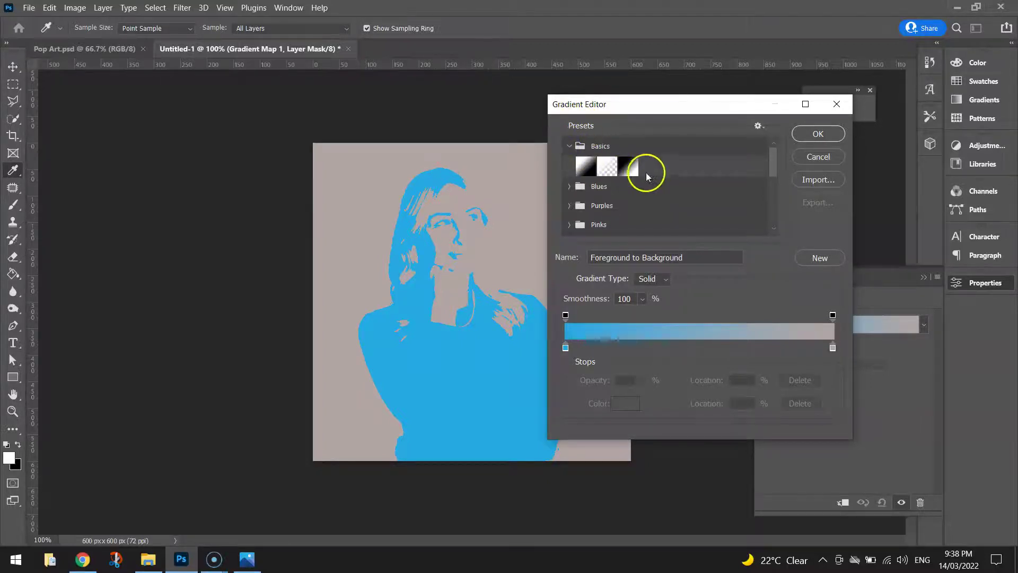
left_click(627, 167)
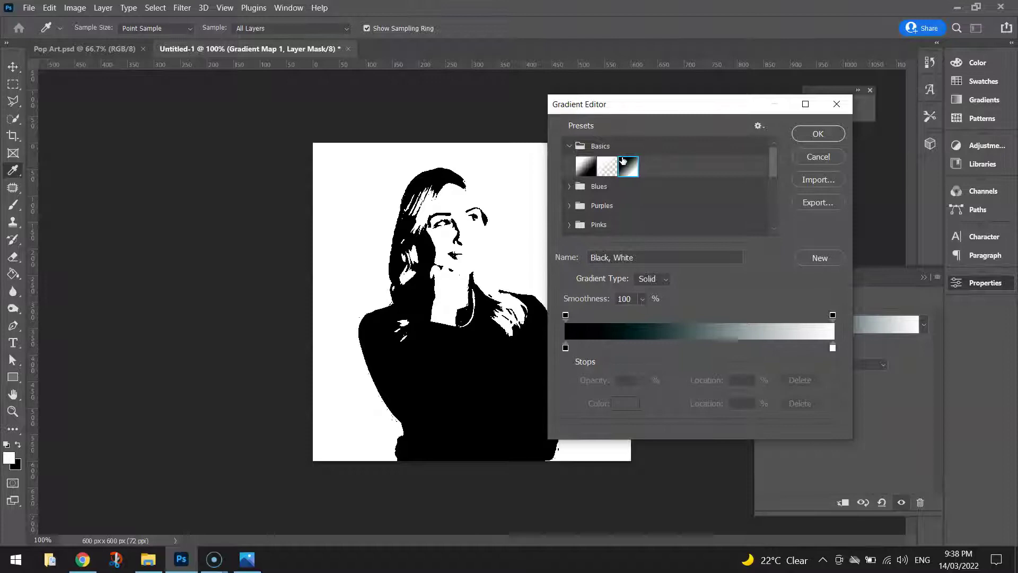
Set the gradient's left colour stop to near-black 0c0c0c
left_click(636, 176)
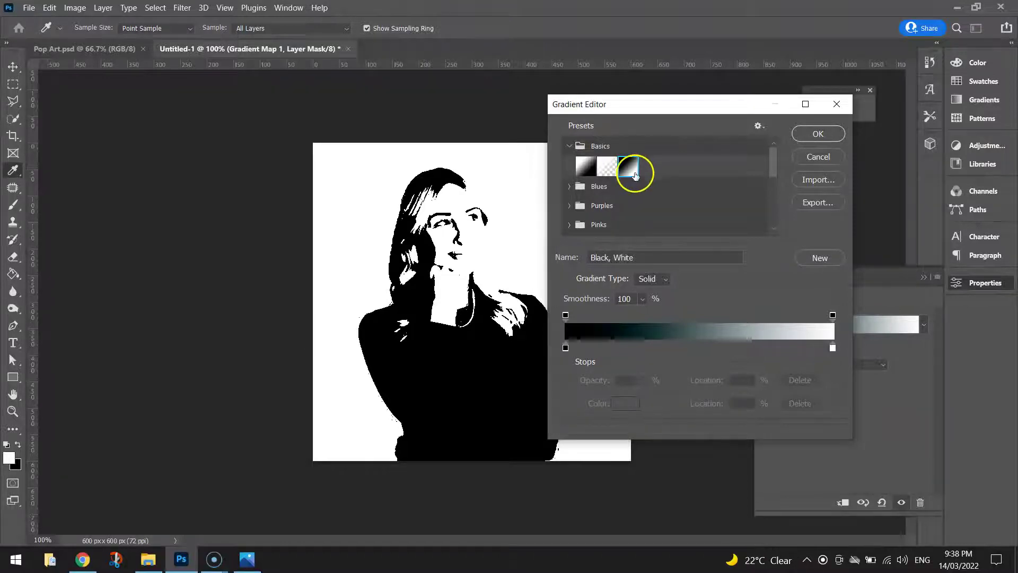
left_click(566, 347)
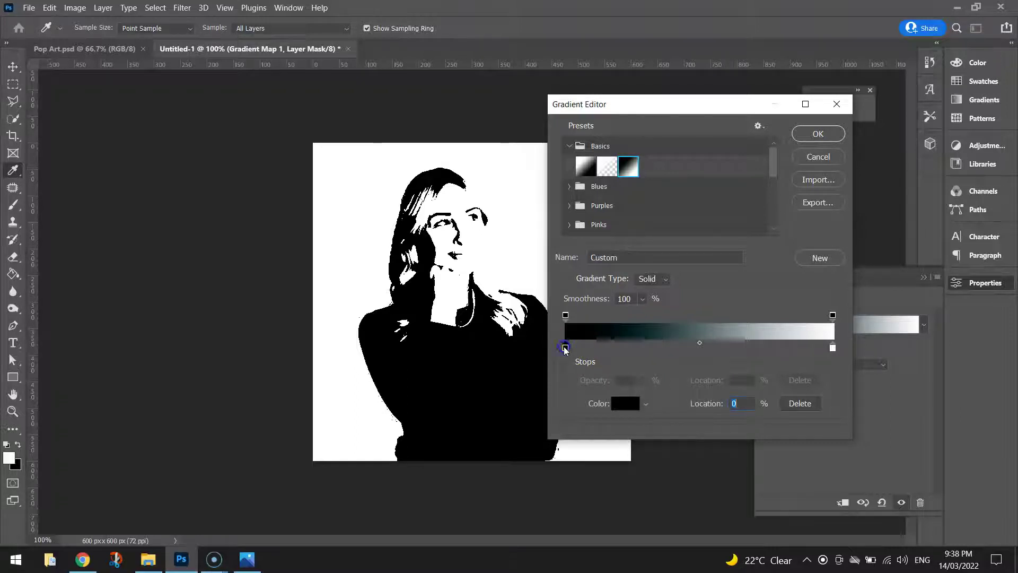
left_click(832, 348)
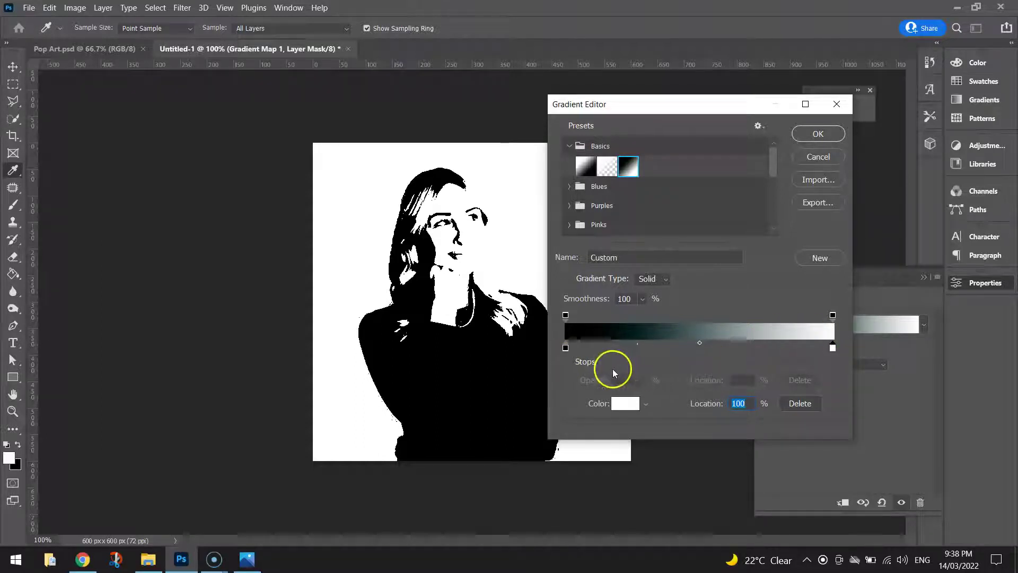
left_click(566, 348)
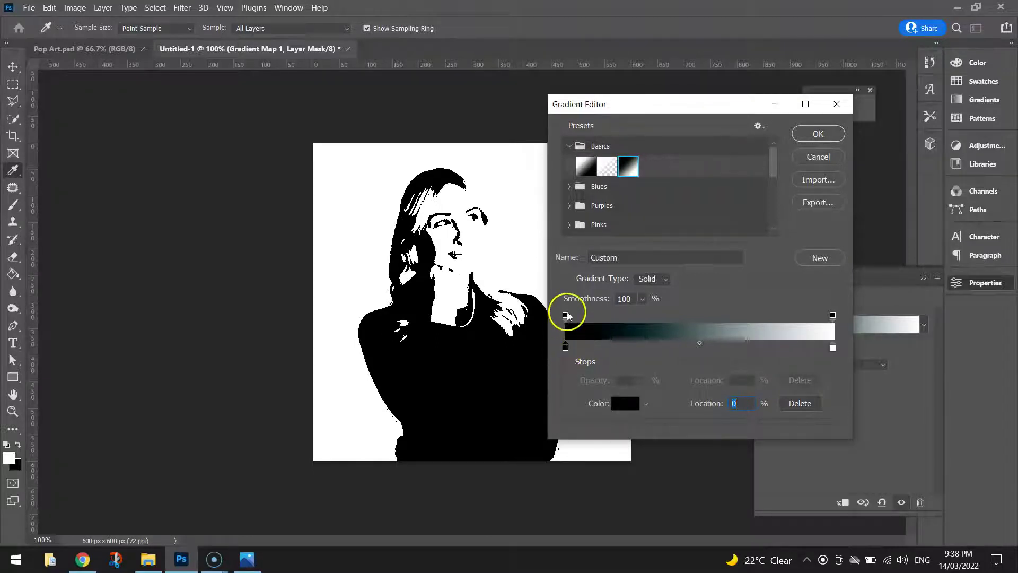
left_click(566, 348)
double_click(566, 348)
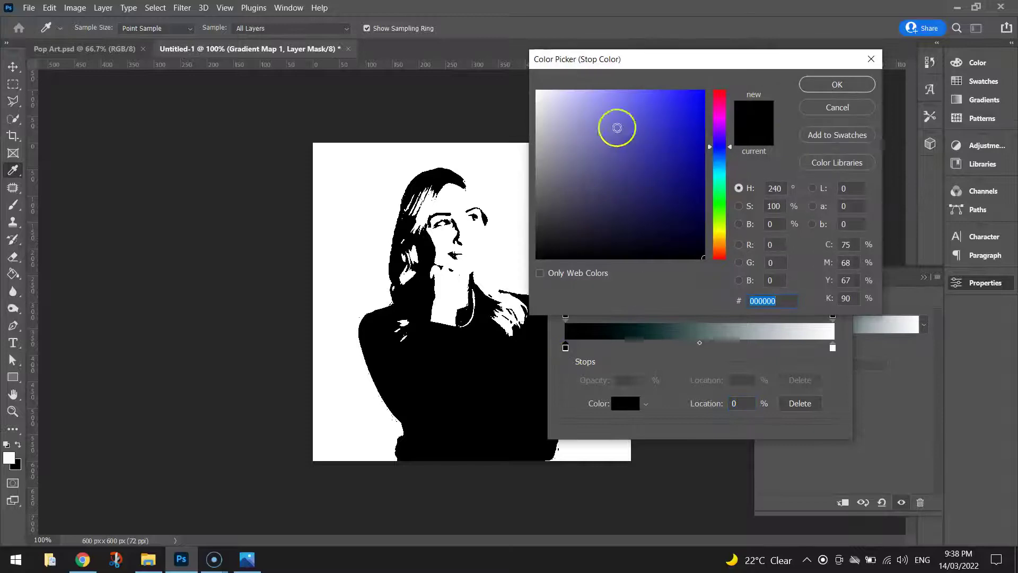
left_click(860, 85)
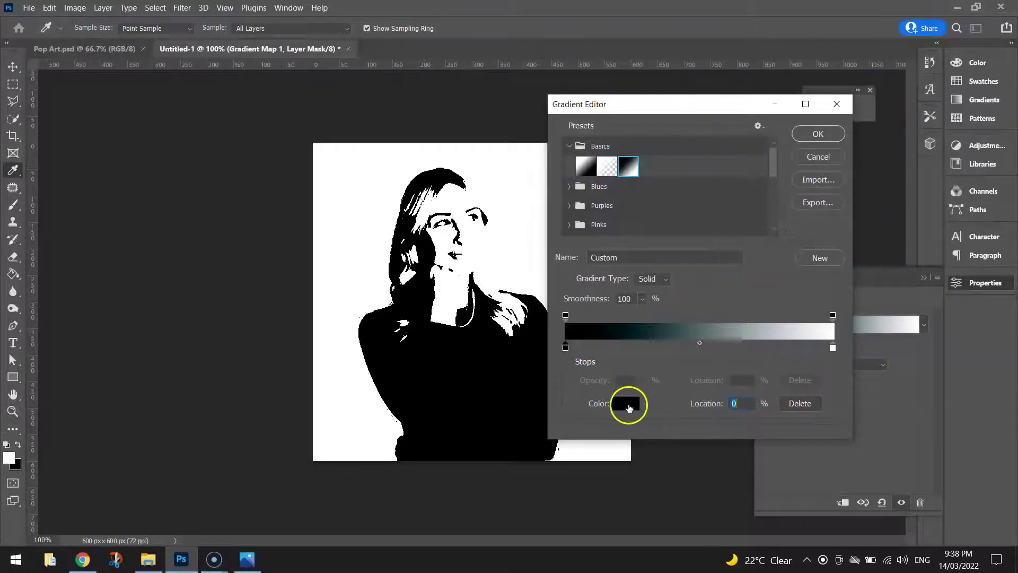
left_click(628, 407)
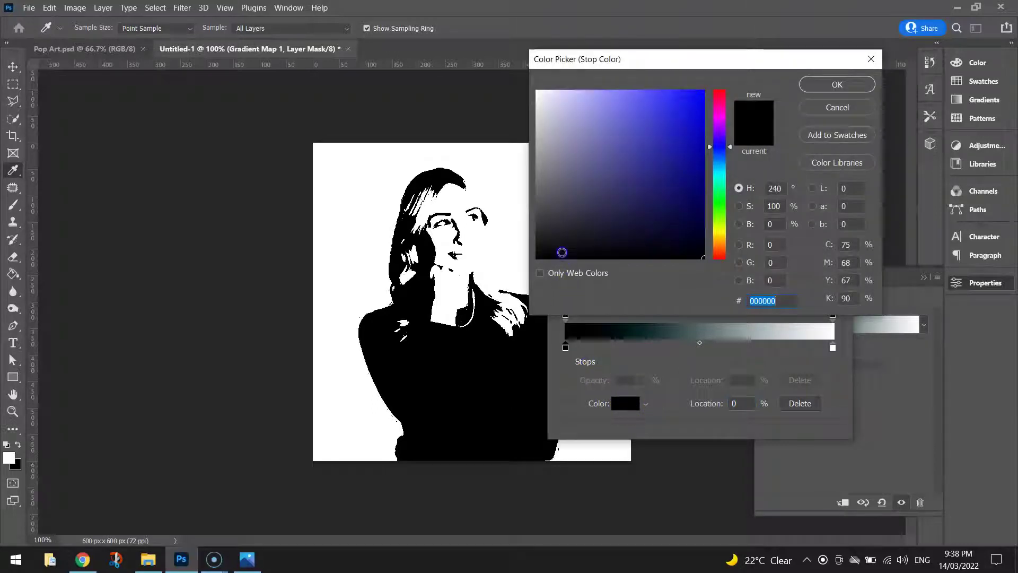
mouse_move(557, 244)
left_mouse_down()
mouse_move(522, 266)
mouse_move(523, 247)
mouse_move(542, 248)
left_mouse_up()
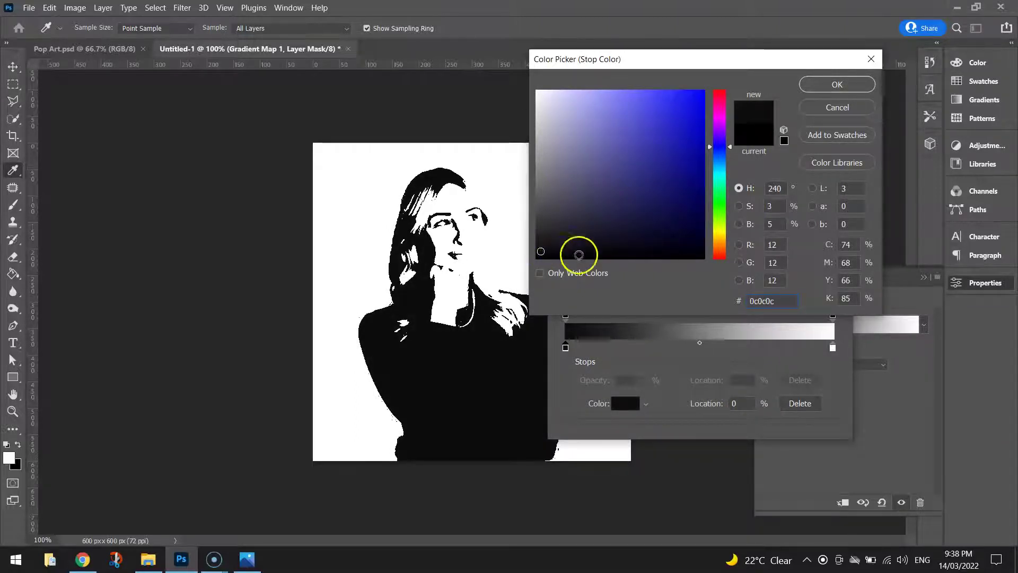
left_click(844, 84)
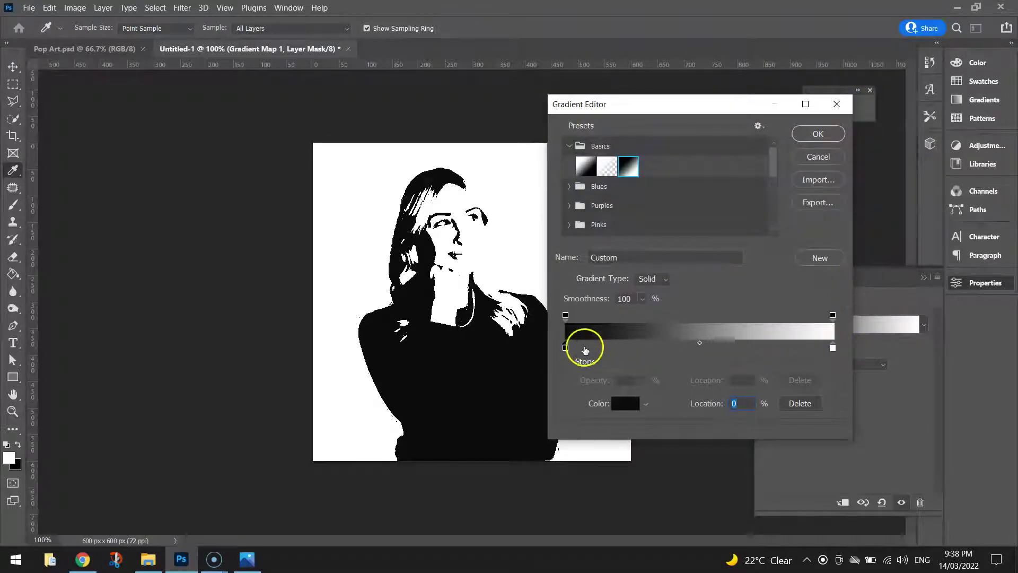
Change the gradient's right colour stop from white to bright magenta
left_click(832, 348)
double_click(832, 348)
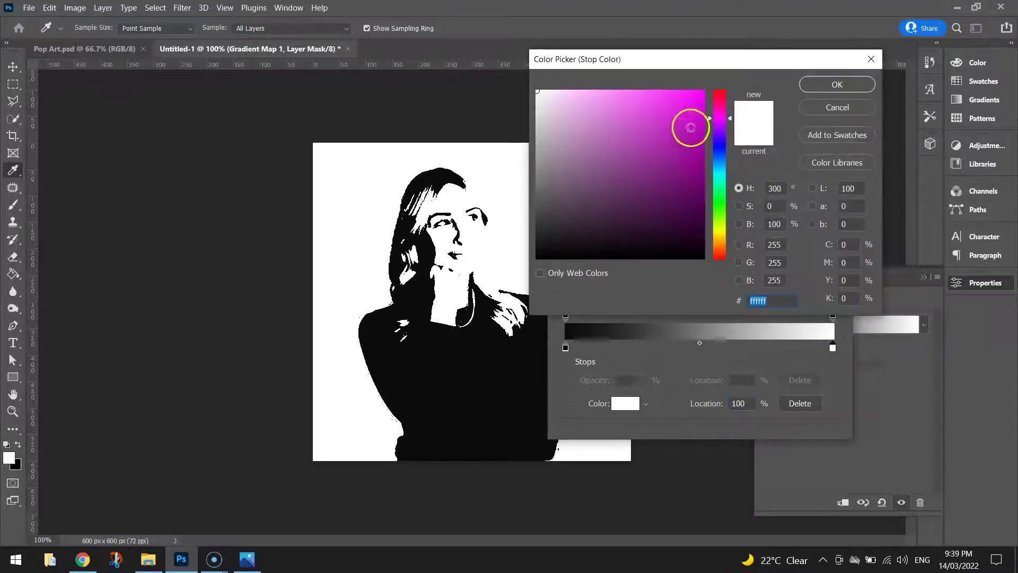
left_click_drag(702, 96, 833, 85)
left_click(833, 85)
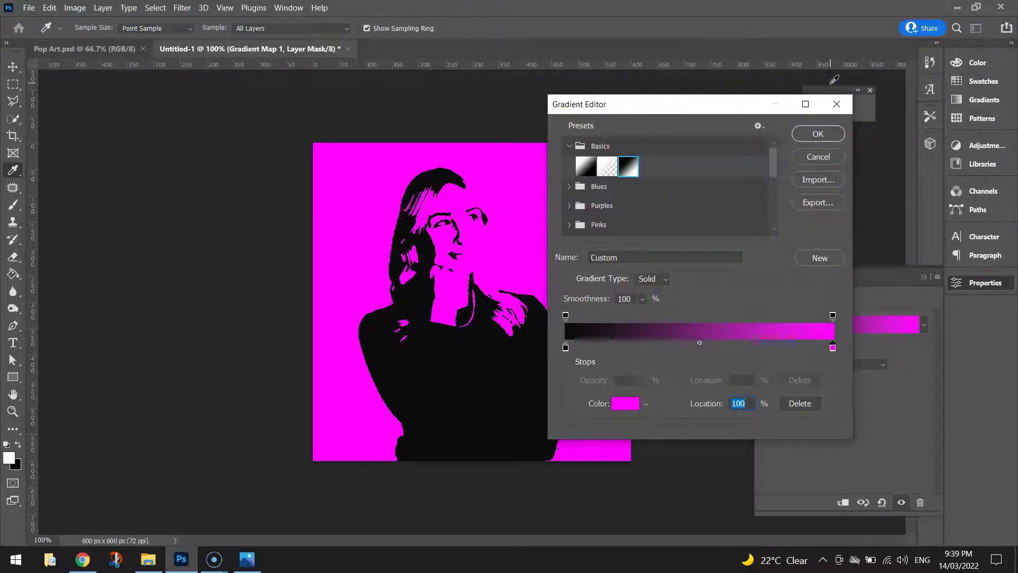
Confirm the black-to-magenta gradient and close the gradient map settings
left_click(818, 133)
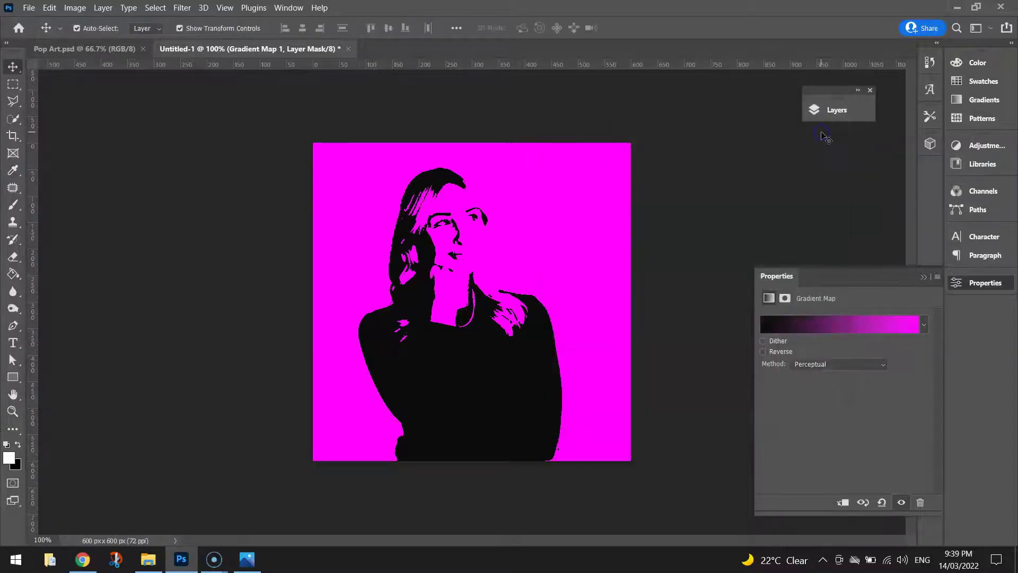
left_click(973, 282)
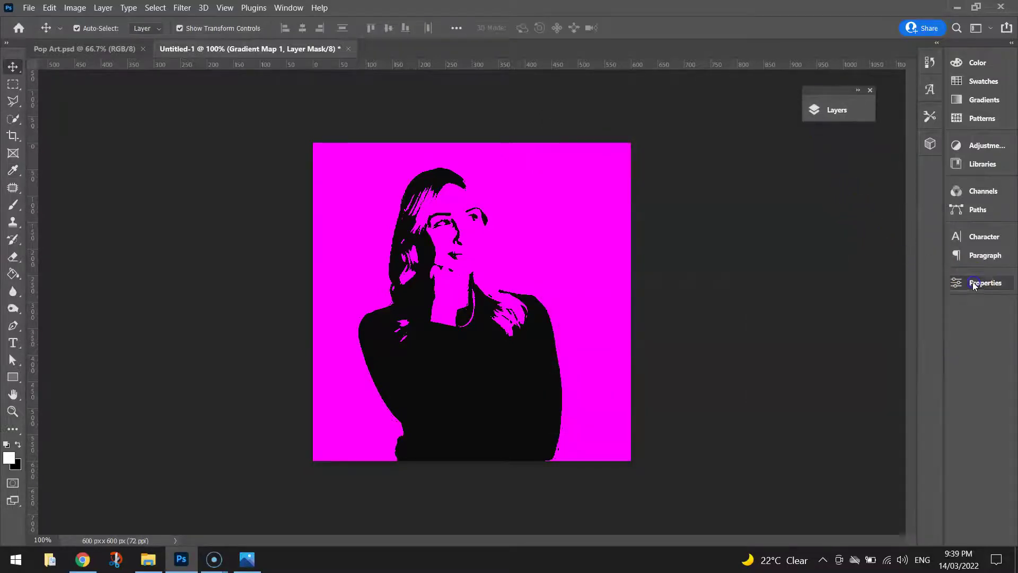
left_click(836, 111)
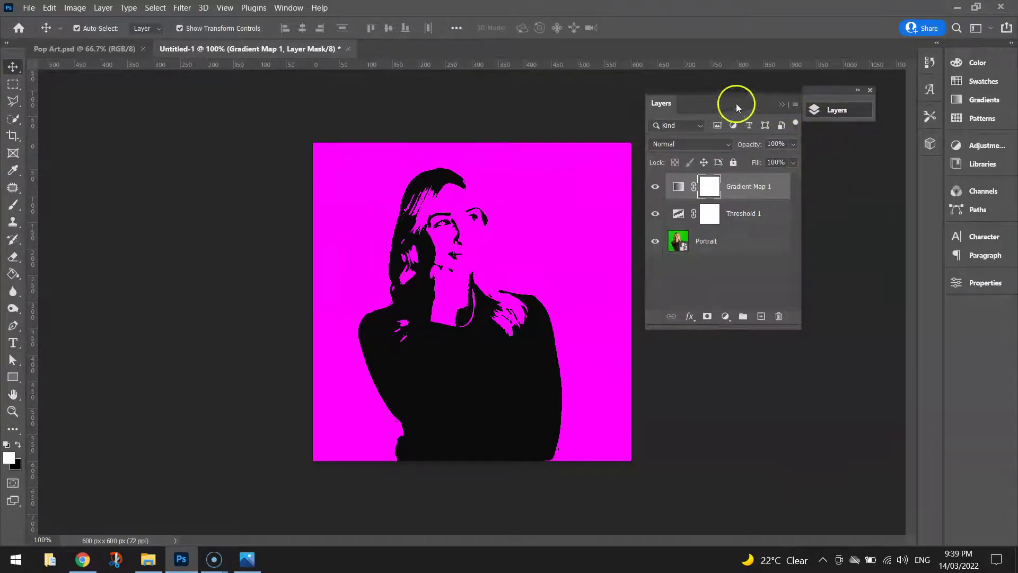
left_click(857, 90)
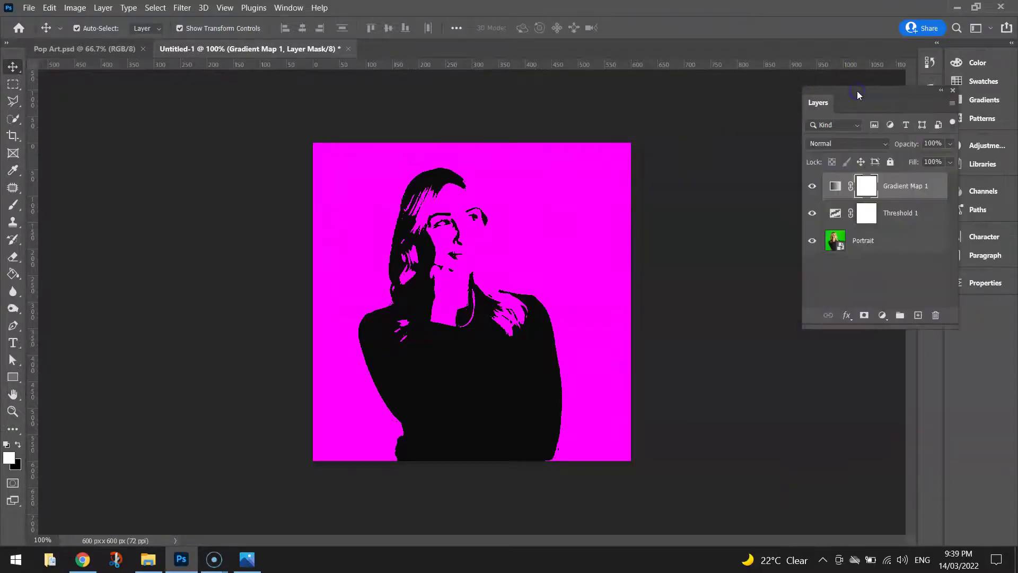
left_click_drag(859, 88, 752, 134)
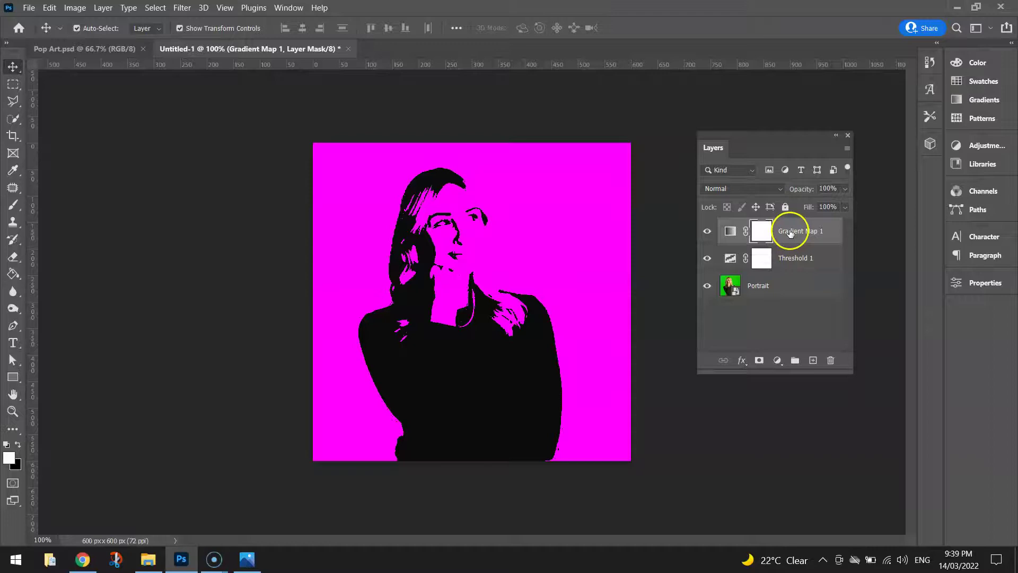
Flatten Gradient Map 1, Threshold 1 and Portrait into a single Background layer
left_click(805, 260, "ctrl")
left_click(803, 285, "ctrl")
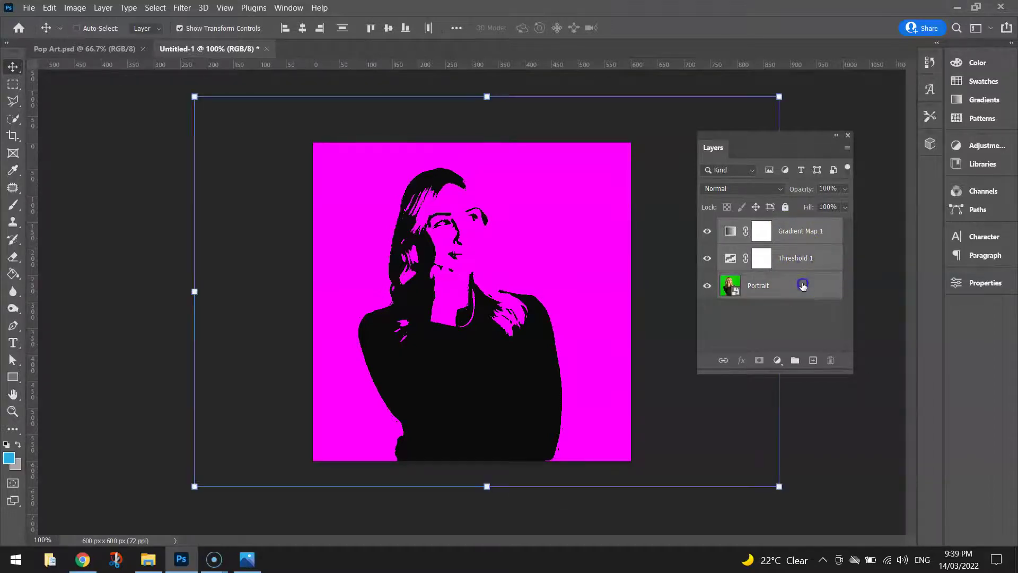
left_click_drag(790, 232, 792, 286)
right_click(792, 286)
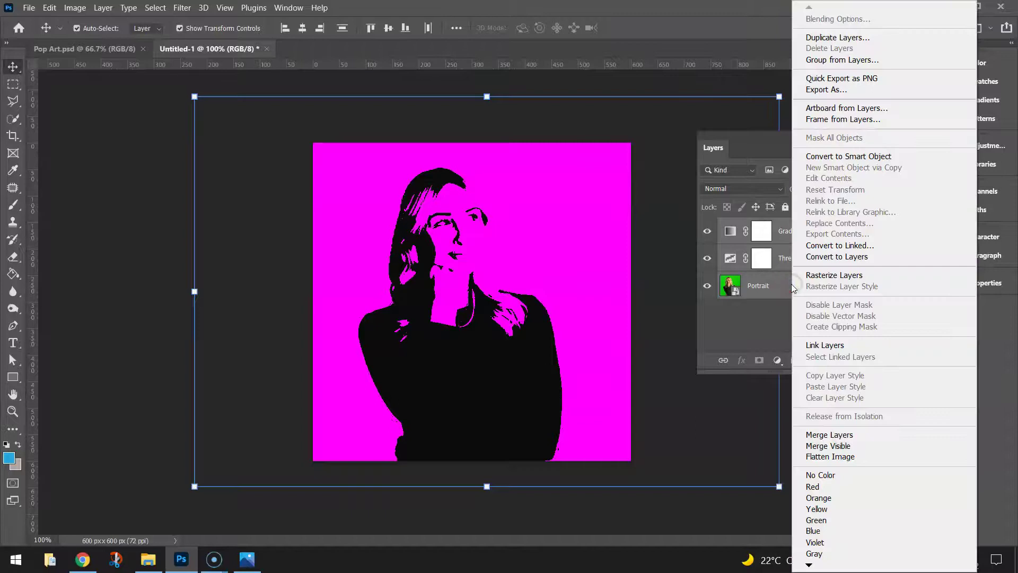
left_click(842, 458)
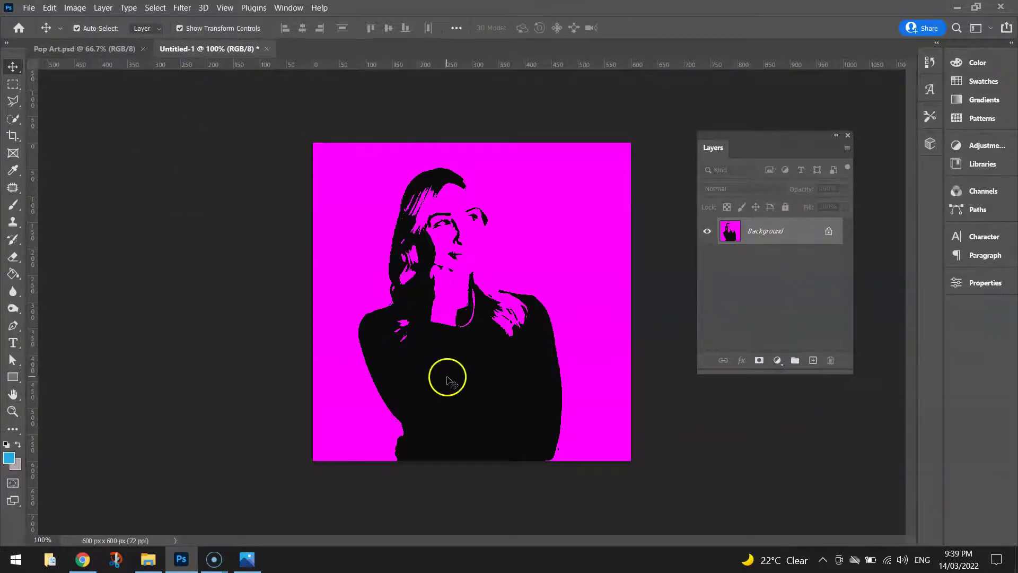
Select the whole magenta portrait canvas and copy it
left_click(155, 8)
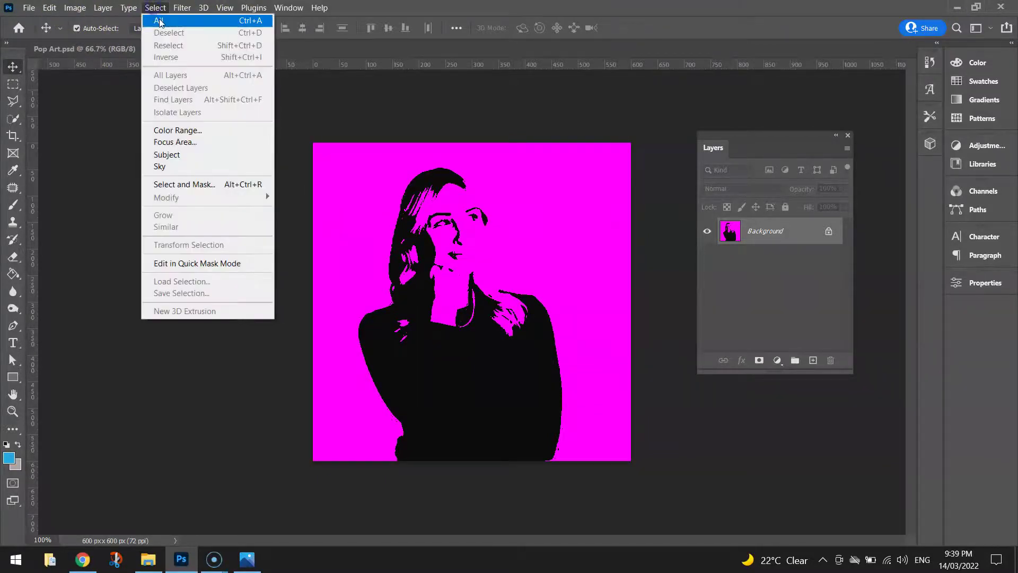
left_click(214, 24)
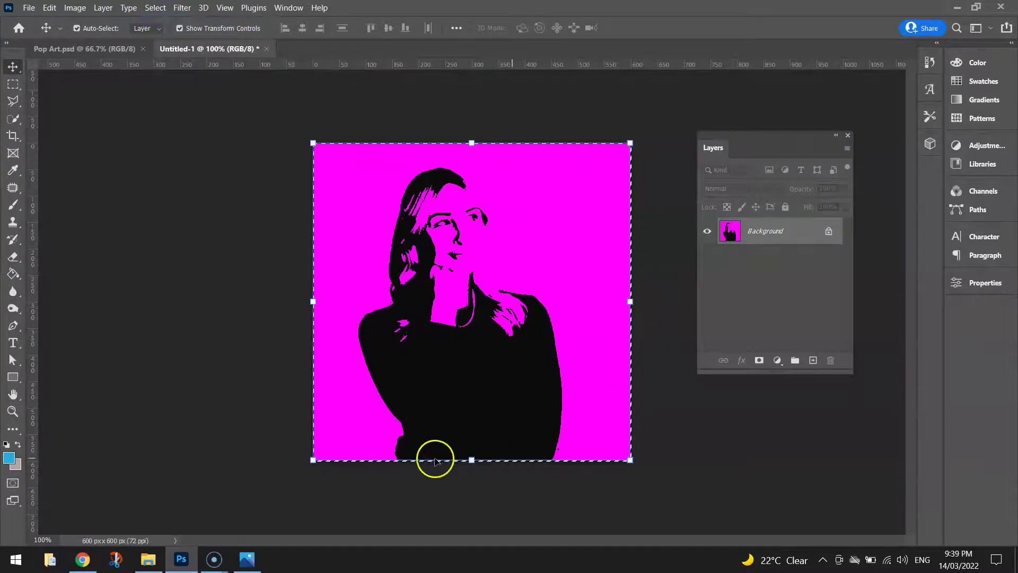
left_click(51, 8)
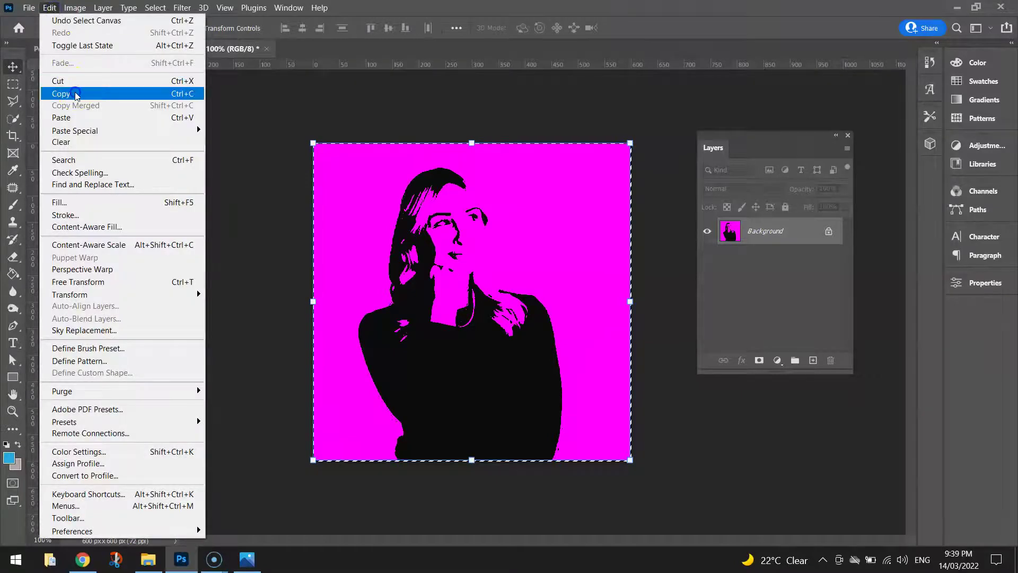
left_click(61, 94)
Paste the portrait into Pop Art.psd and move it to the top-left quadrant
left_click(68, 47)
left_click(51, 9)
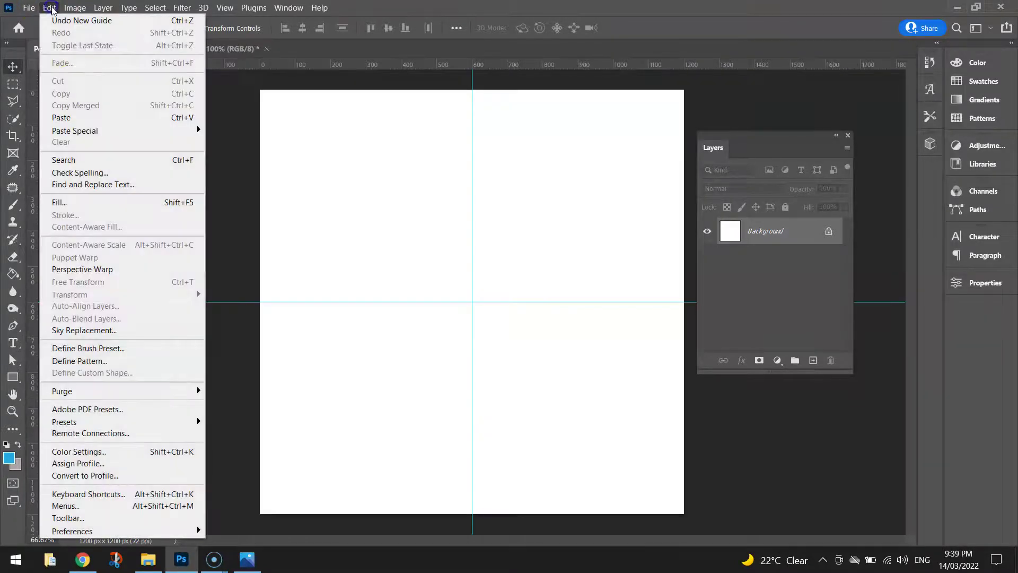
left_click(79, 117)
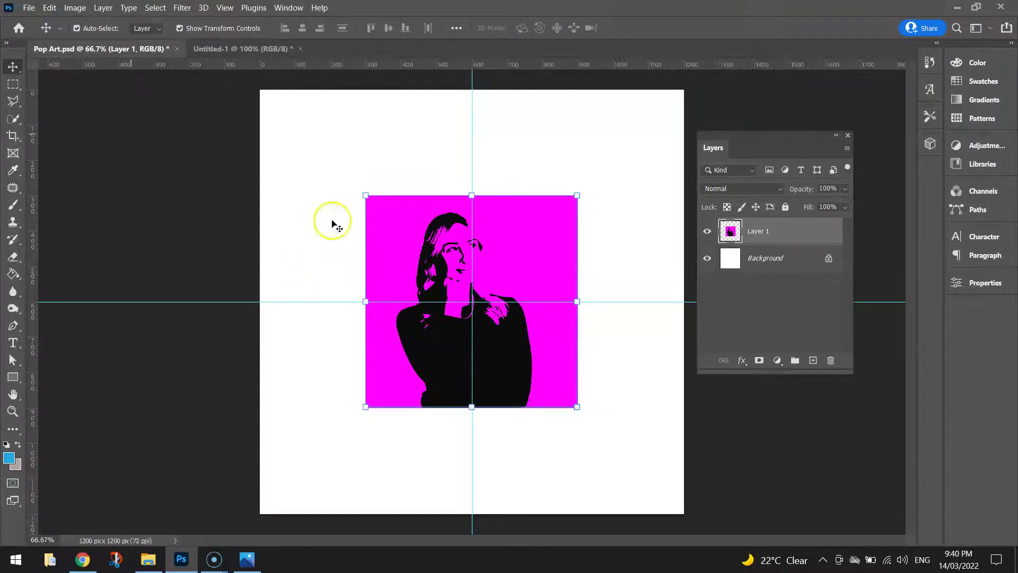
left_click_drag(407, 239, 301, 139)
left_click(151, 189)
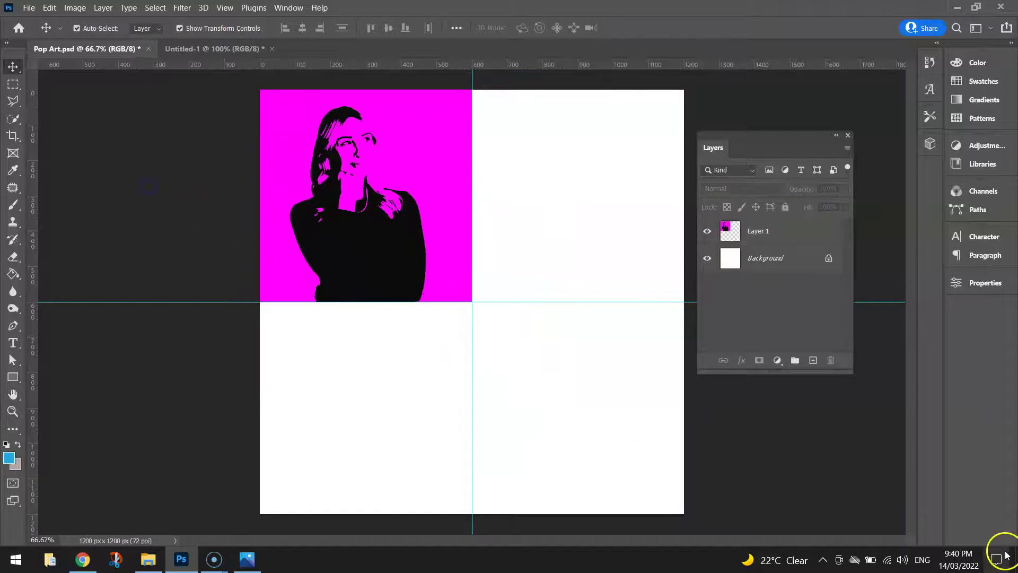
In Untitled-1, undo the canvas selection and the flatten to restore separate layers
left_click(217, 48)
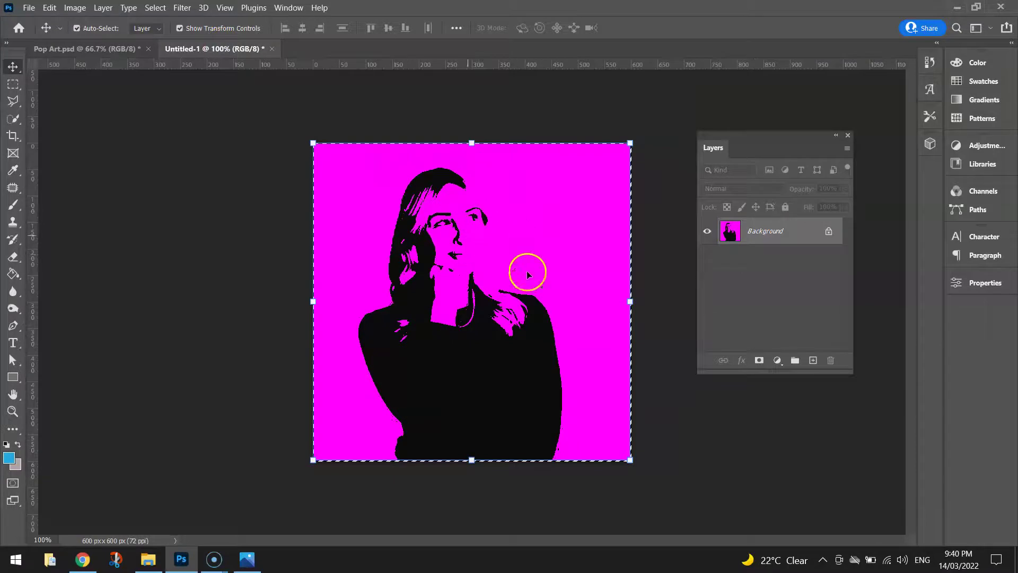
left_click_drag(504, 290, 495, 270)
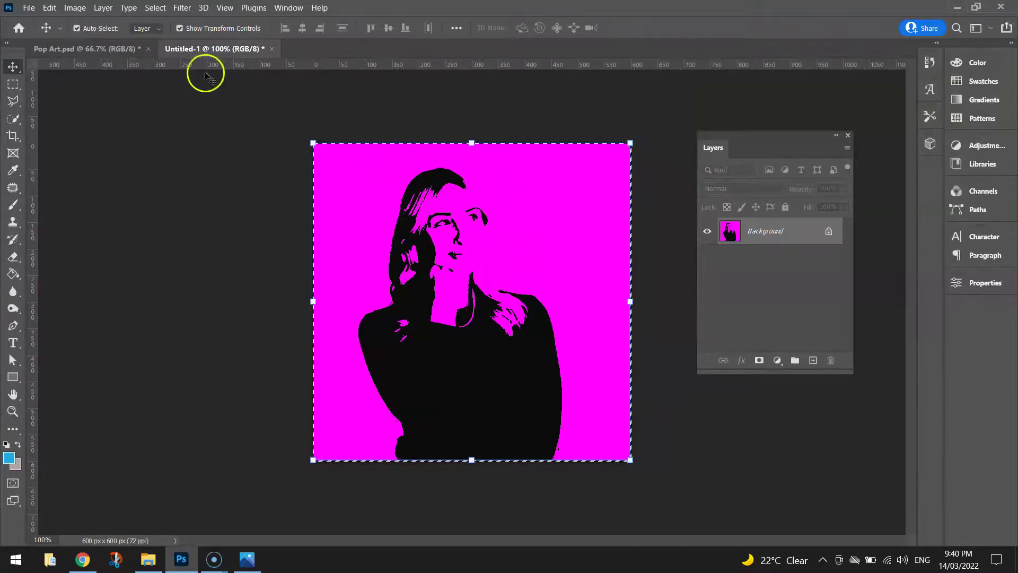
left_click(49, 8)
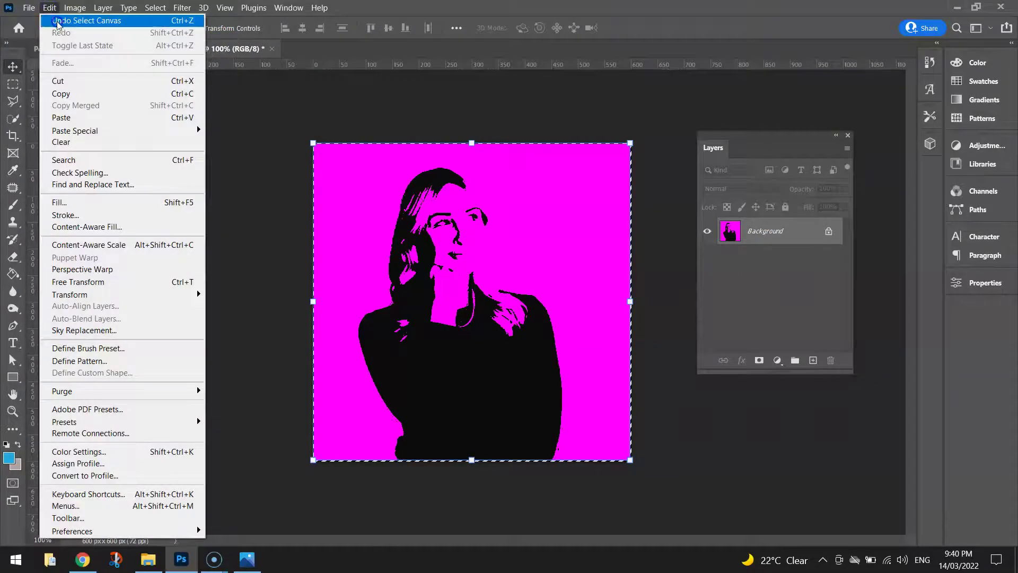
left_click(57, 21)
left_click(49, 7)
left_click(56, 20)
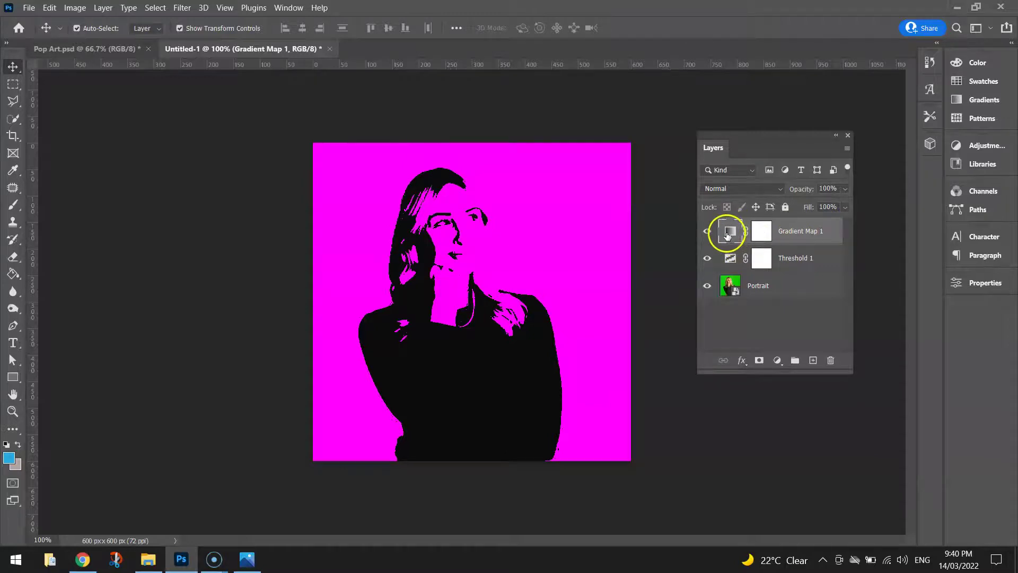
Set Gradient Map 1's right colour stop to yellow fff000
double_click(730, 234)
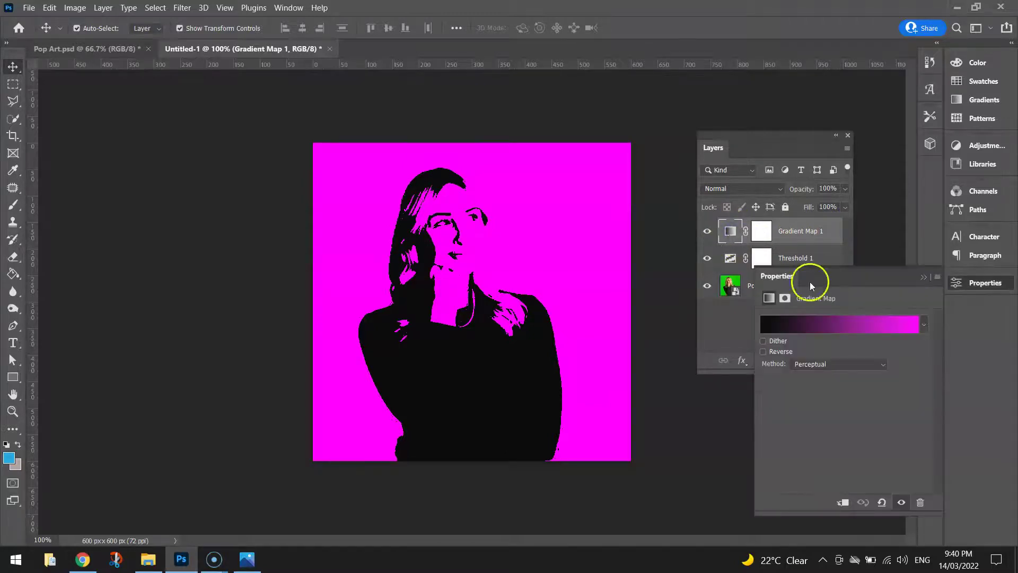
left_click(856, 324)
left_click(834, 347)
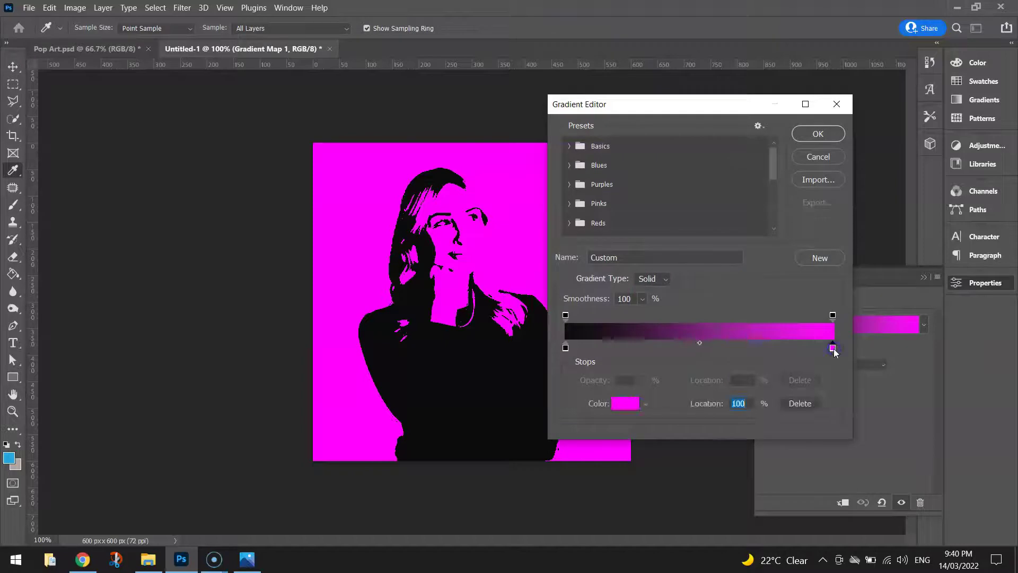
double_click(833, 348)
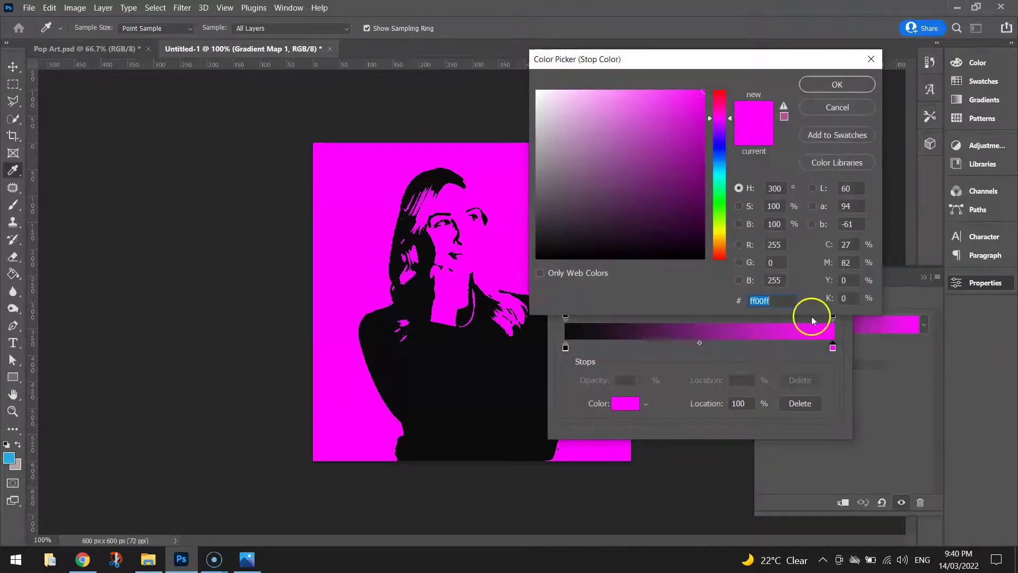
left_click(719, 233)
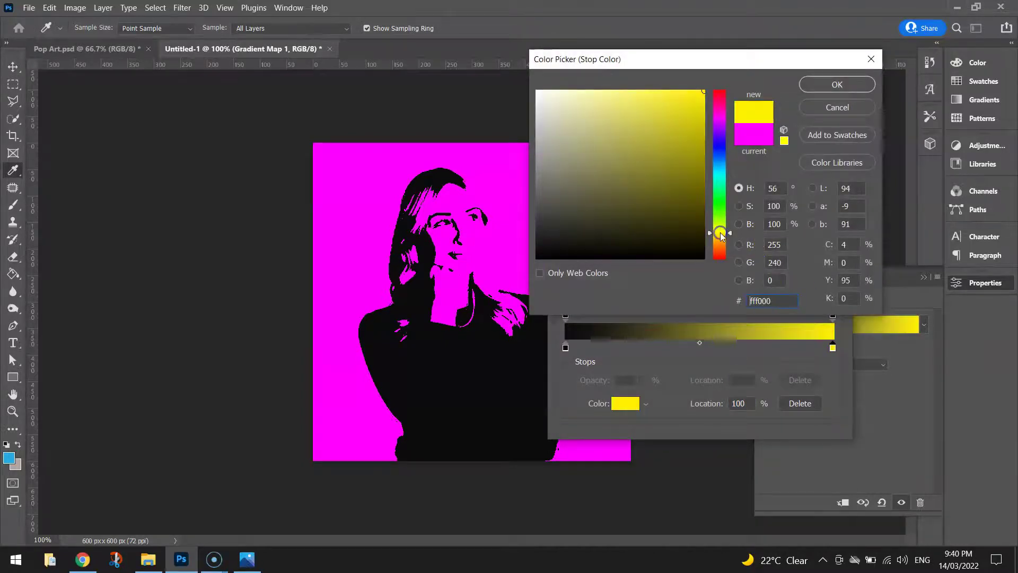
left_click(821, 84)
left_click(814, 135)
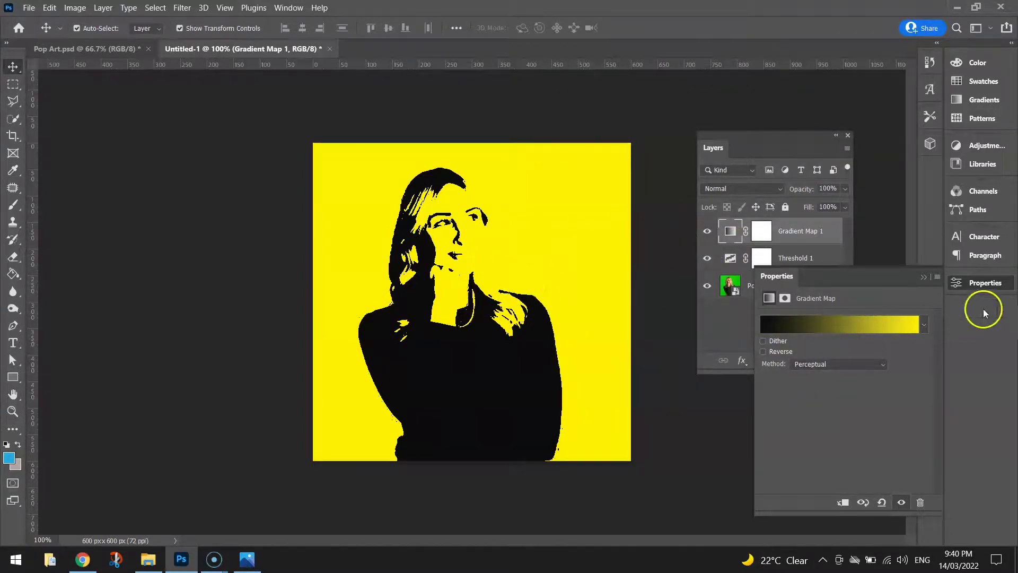
Flatten the yellow portrait's Gradient Map, Threshold 1 and Portrait layers into one Background
left_click(984, 284)
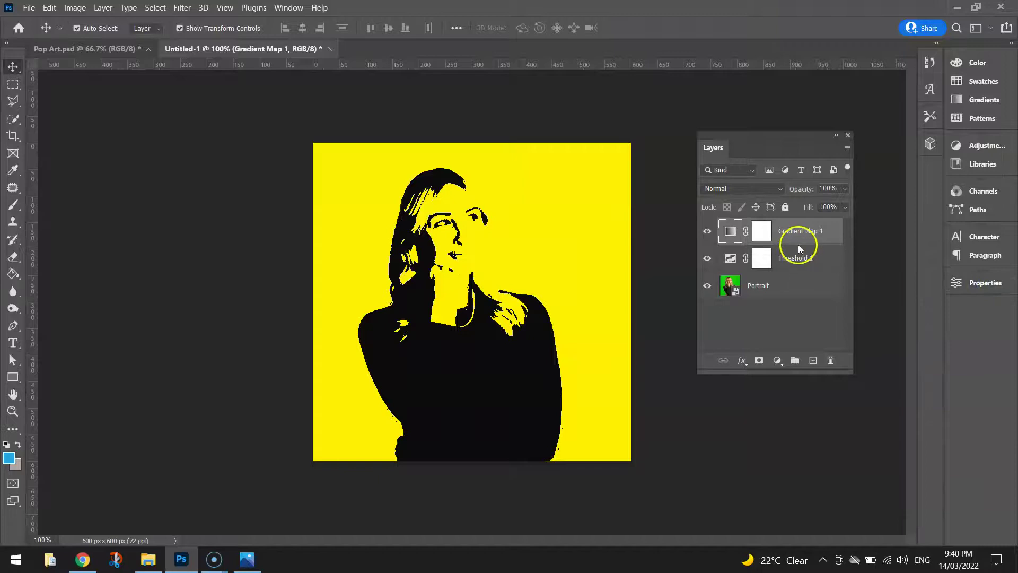
left_click(801, 258, "ctrl")
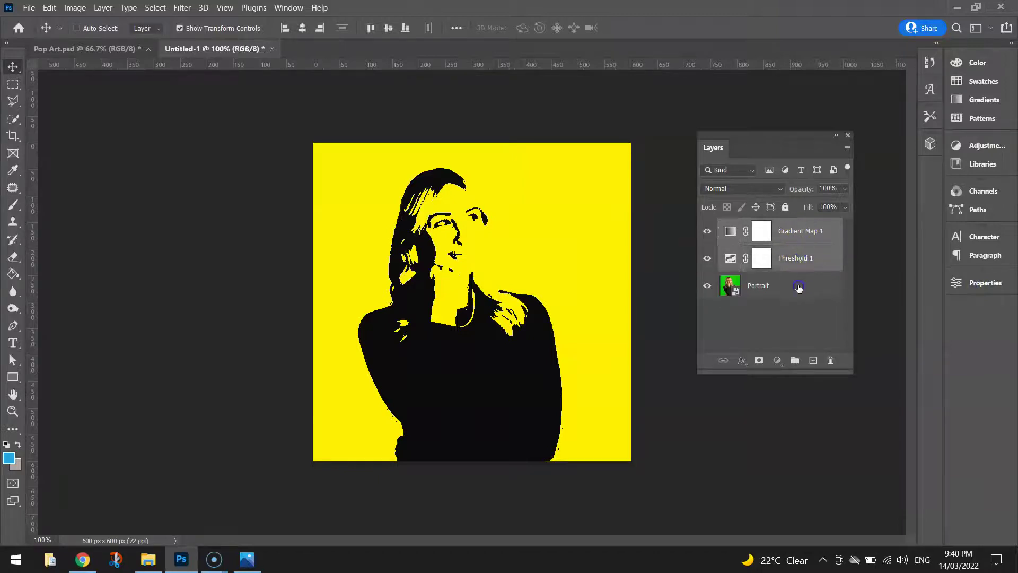
left_click(799, 287, "ctrl")
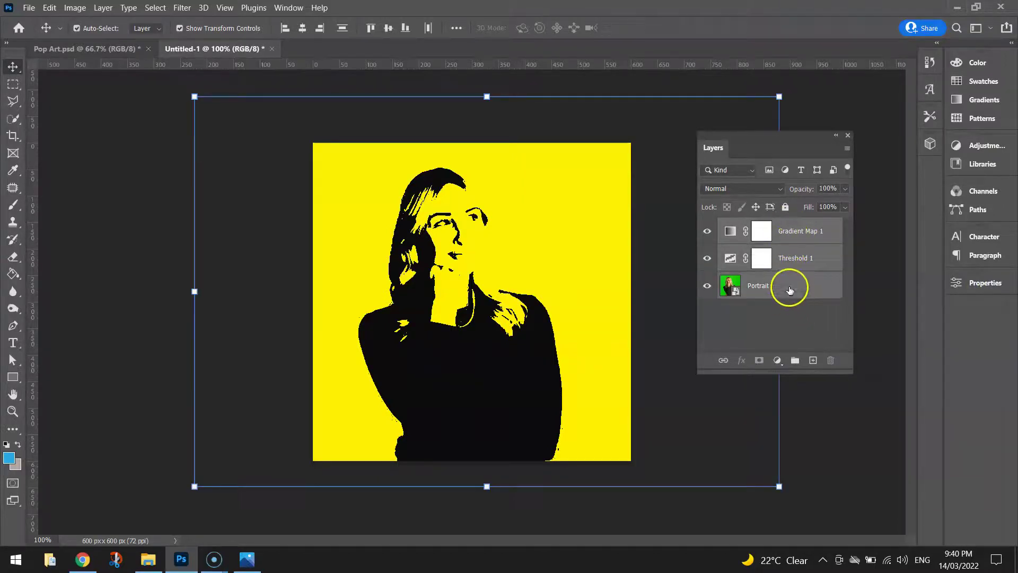
right_click(790, 260)
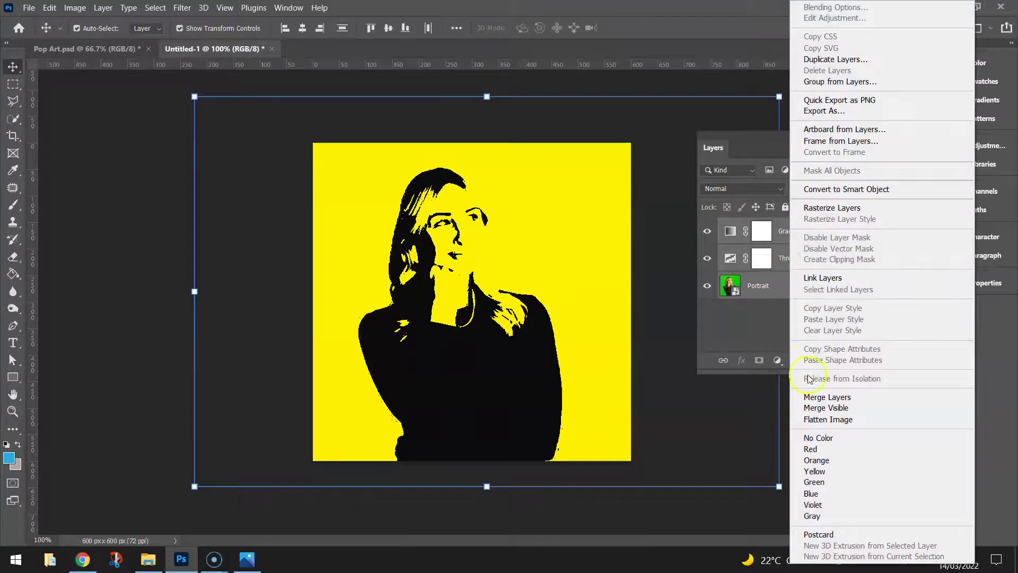
left_click(827, 419)
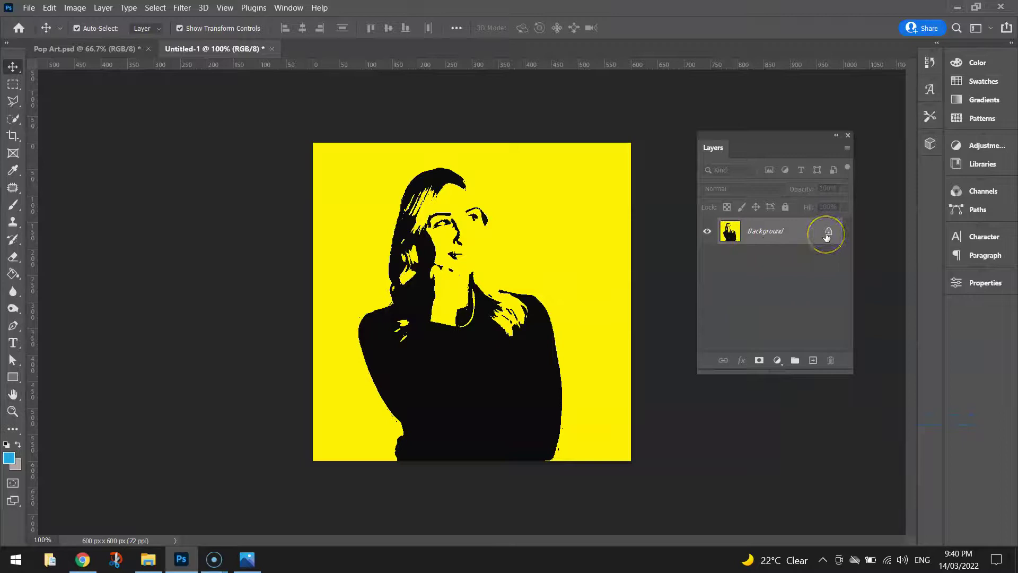
Select the whole yellow portrait canvas and copy it
left_click(155, 7)
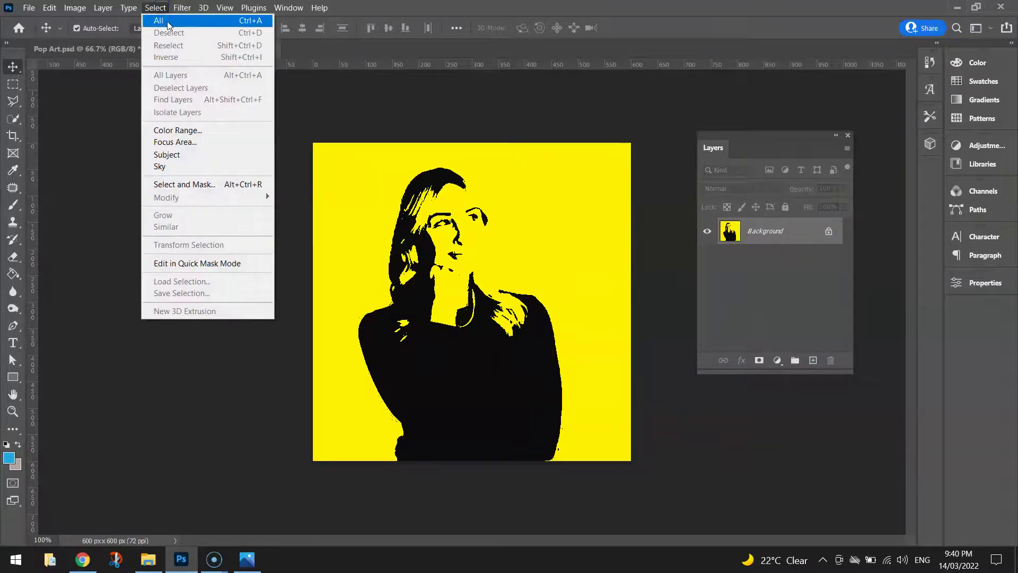
left_click(168, 24)
left_click(50, 7)
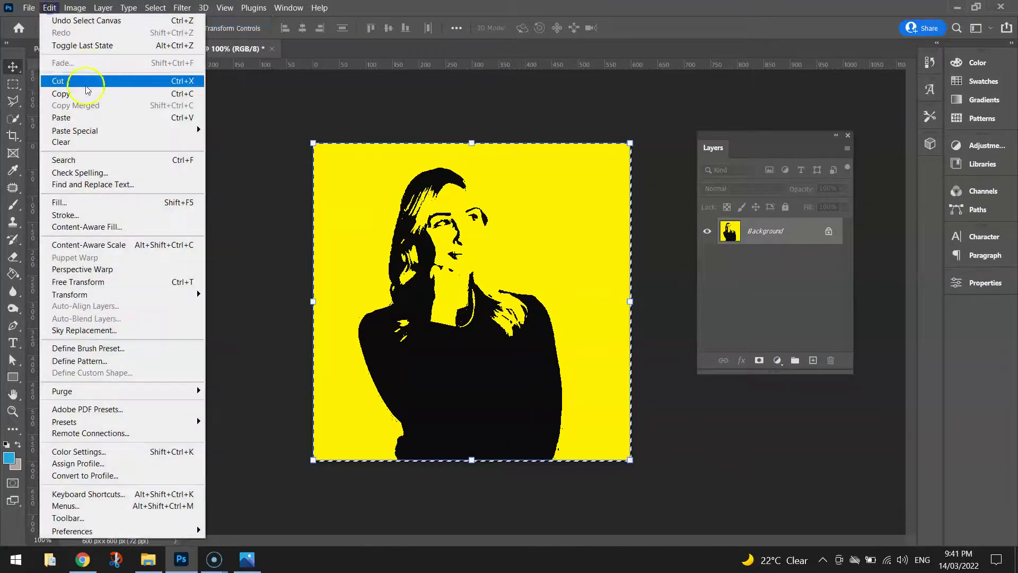
left_click(87, 94)
Paste the yellow portrait into Pop Art.psd and move it to the top-right quadrant
left_click(89, 53)
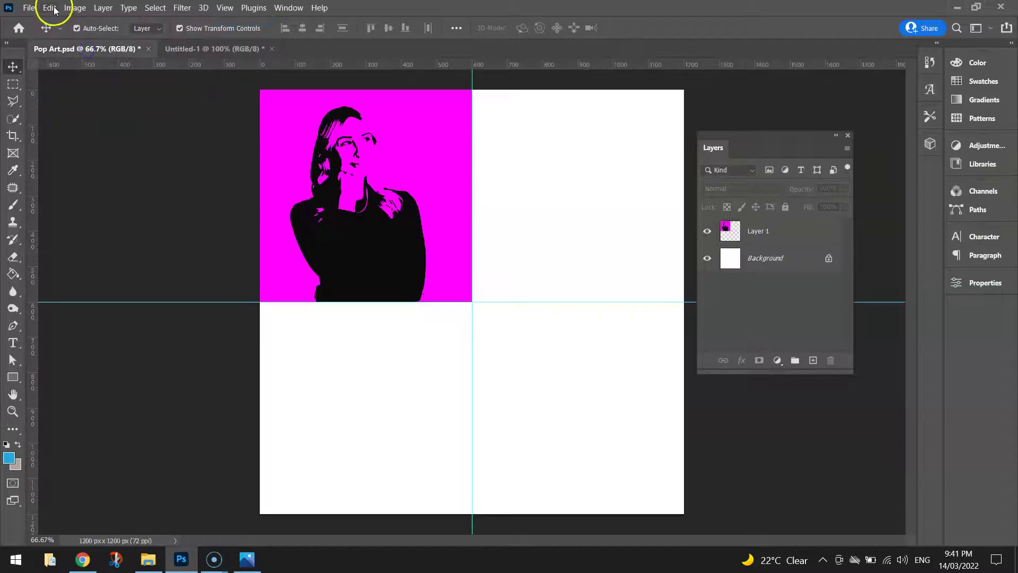
left_click(49, 7)
left_click(74, 94)
left_click(81, 116)
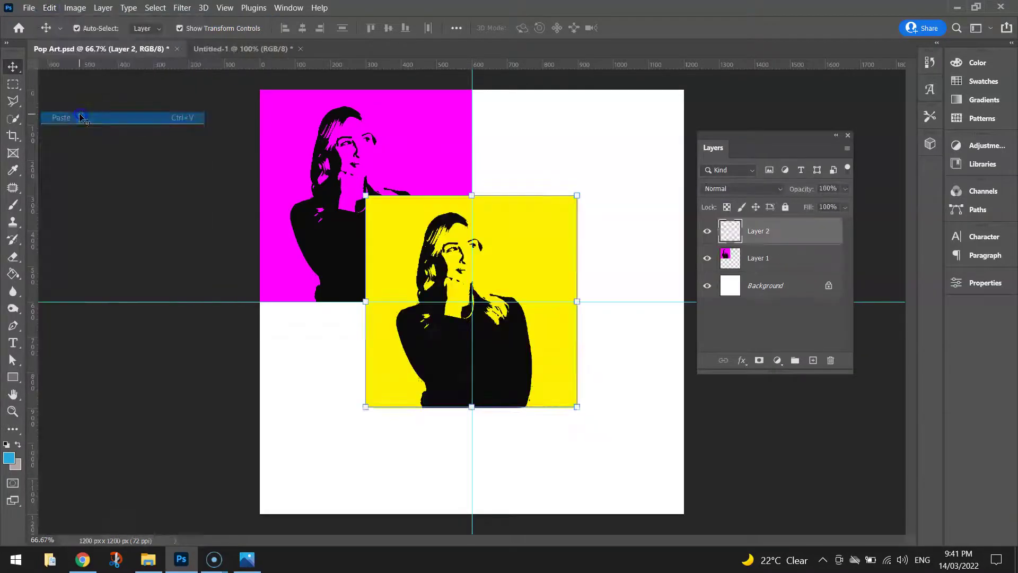
left_click(409, 242)
left_click_drag(409, 241, 518, 138)
left_click(779, 91)
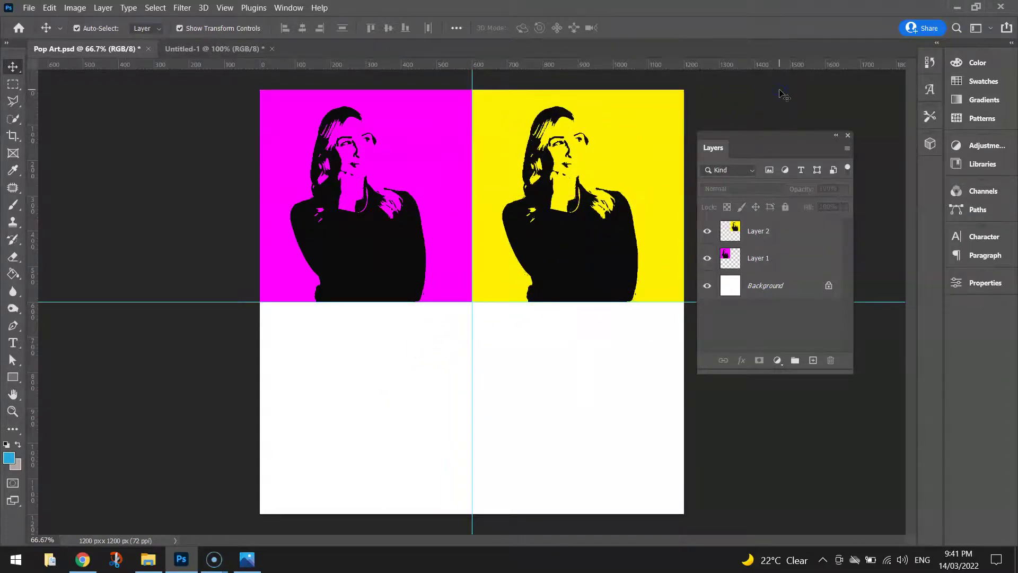
In Untitled-1, undo the canvas selection and flatten to bring back the separate layers
left_click(775, 92)
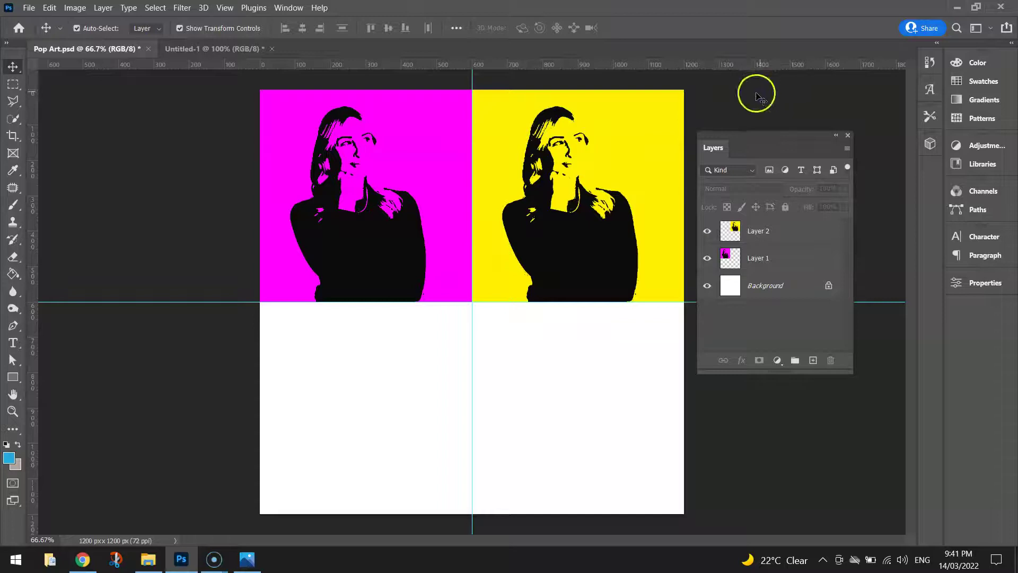
left_click(183, 48)
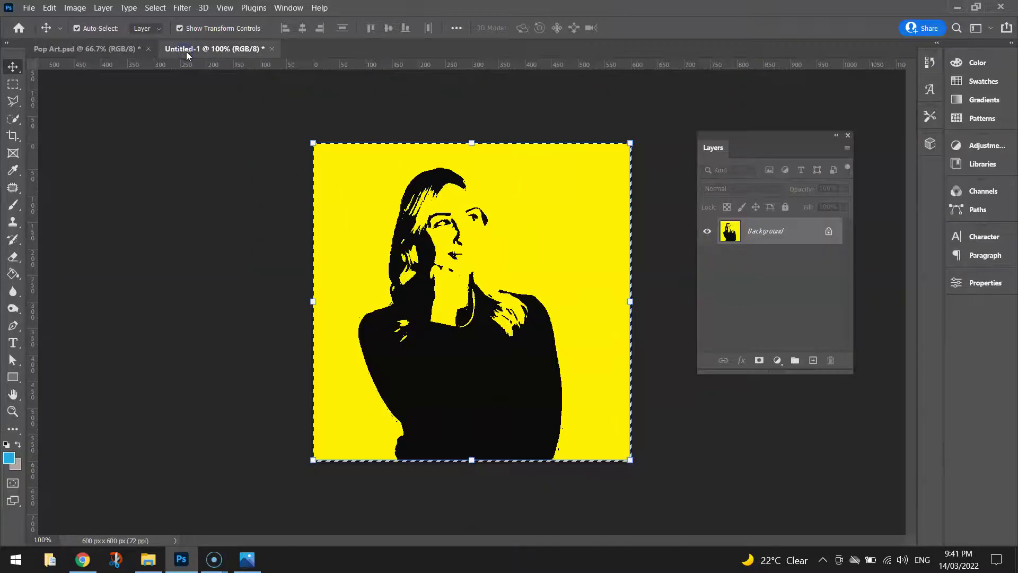
left_click(49, 8)
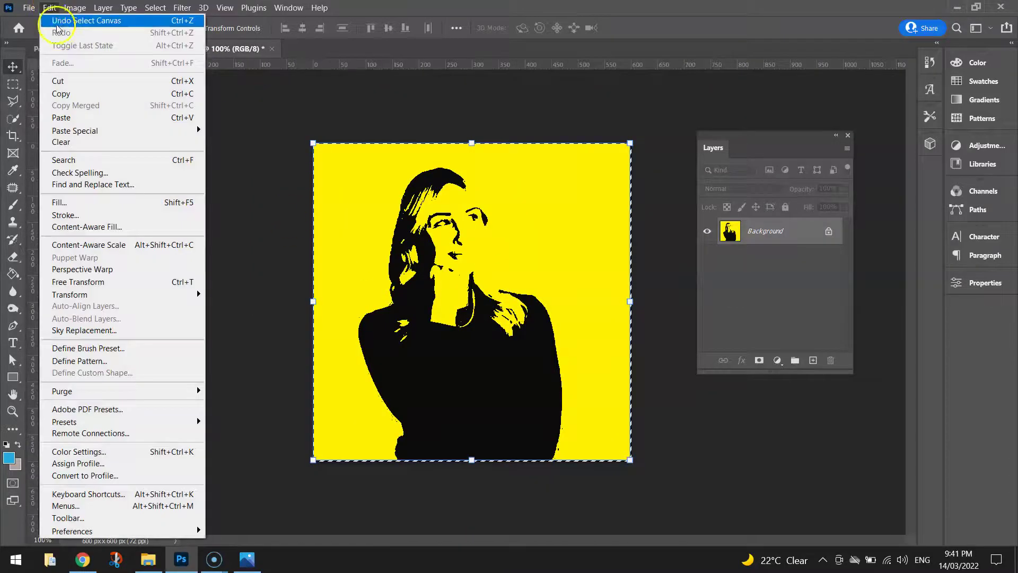
left_click(57, 22)
left_click(49, 7)
left_click(54, 20)
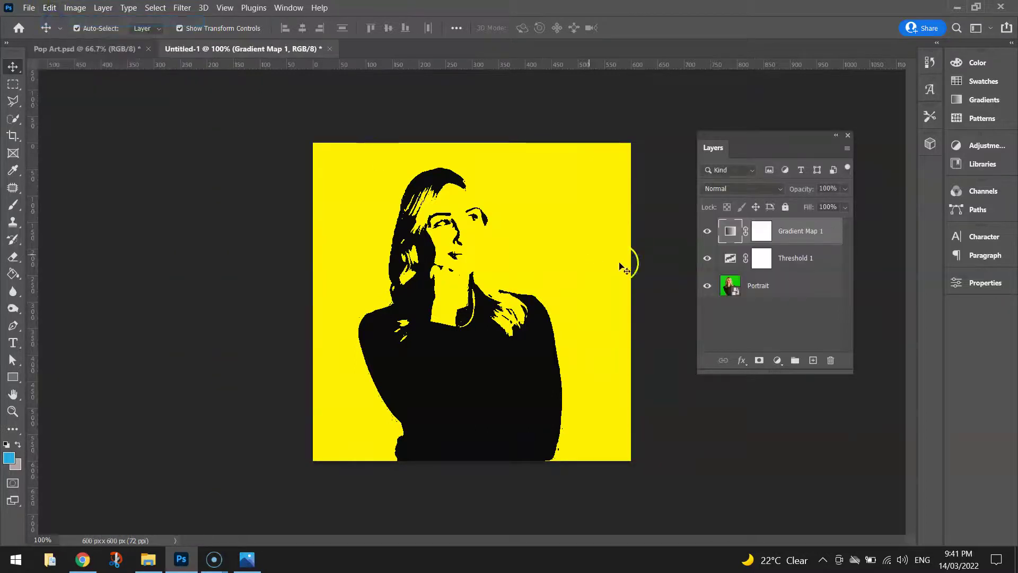
Change Gradient Map 1's right colour stop from yellow to green 48ff00
double_click(732, 232)
left_click(833, 321)
left_click(834, 348)
double_click(834, 347)
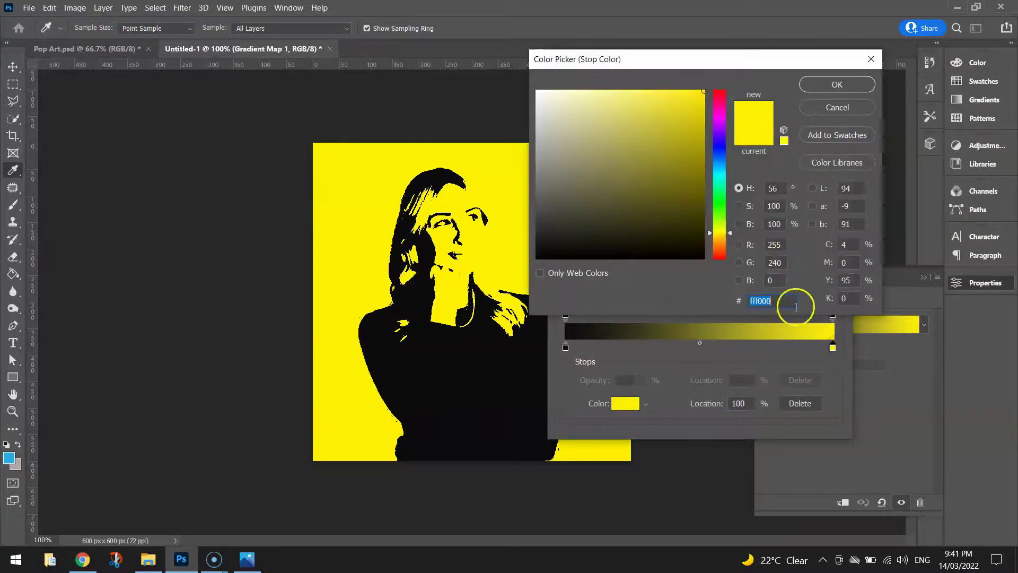
left_click(715, 211)
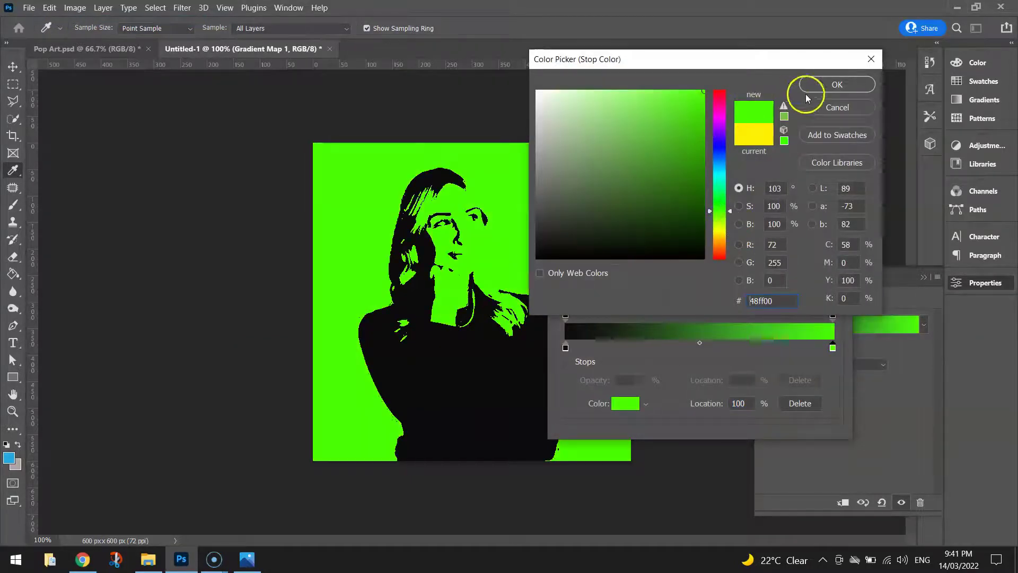
left_click(833, 85)
left_click(810, 133)
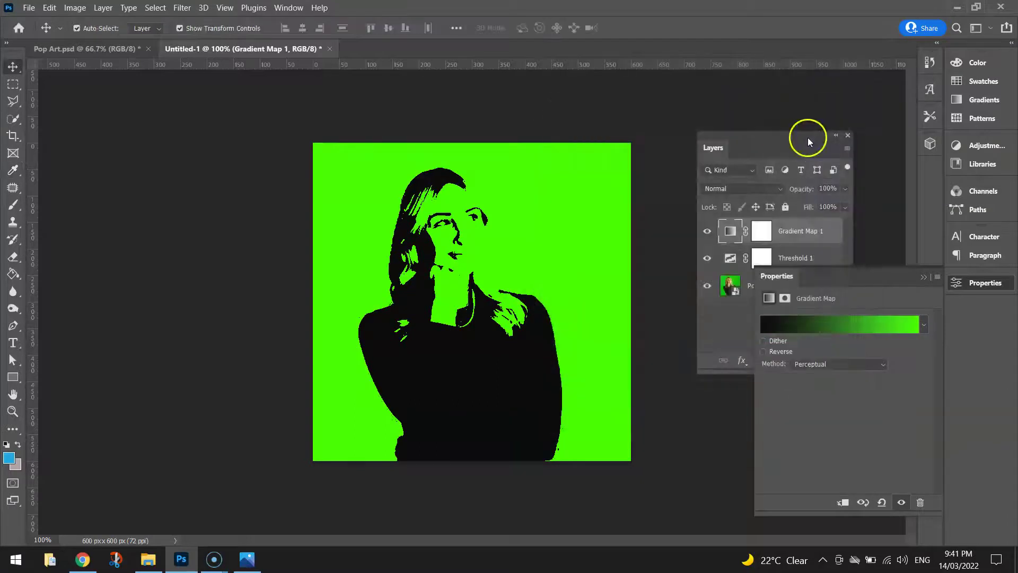
left_click(984, 284)
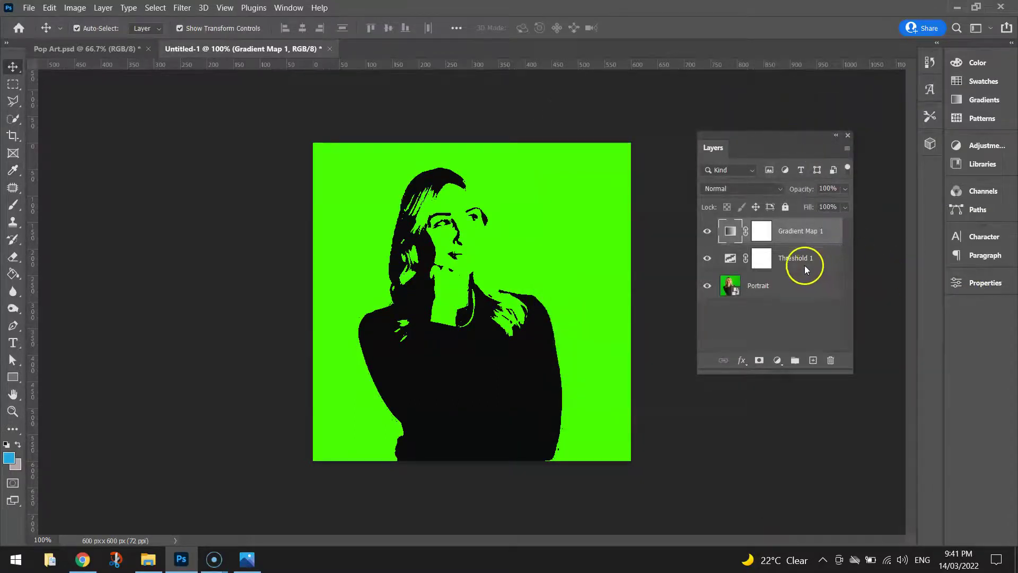
Flatten the green portrait's three layers and copy the whole canvas
left_click(800, 286, "shift")
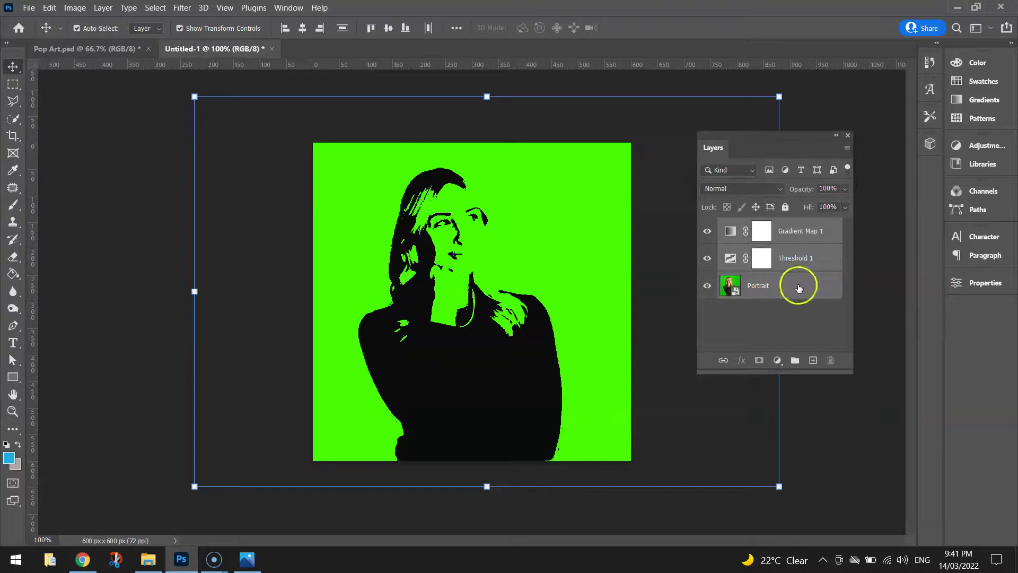
right_click(799, 288)
left_click(836, 456)
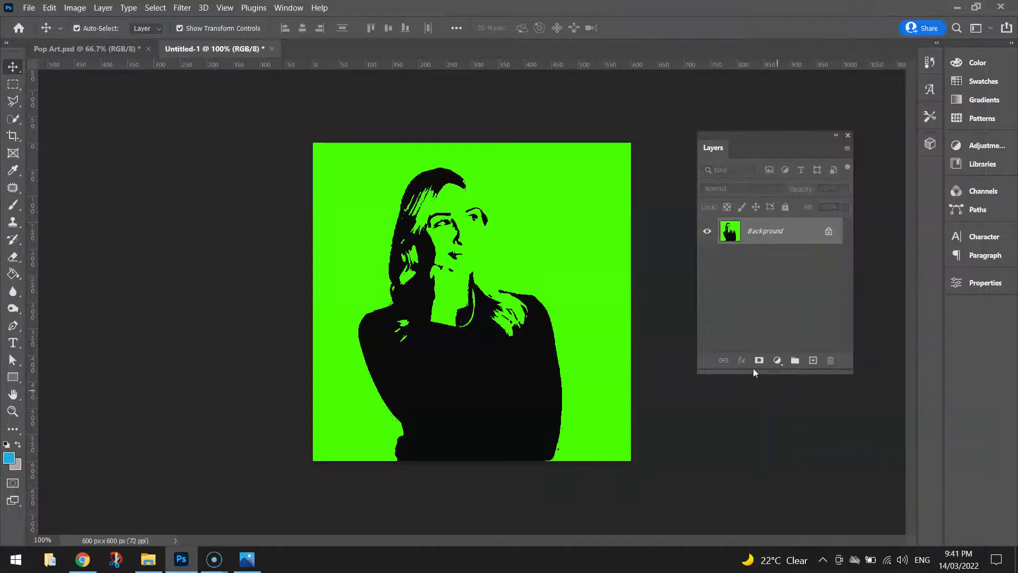
left_click(155, 8)
left_click(159, 21)
left_click(49, 7)
left_click(69, 94)
Paste the green portrait into Pop Art.psd and move it to the bottom-left quadrant
left_click(88, 48)
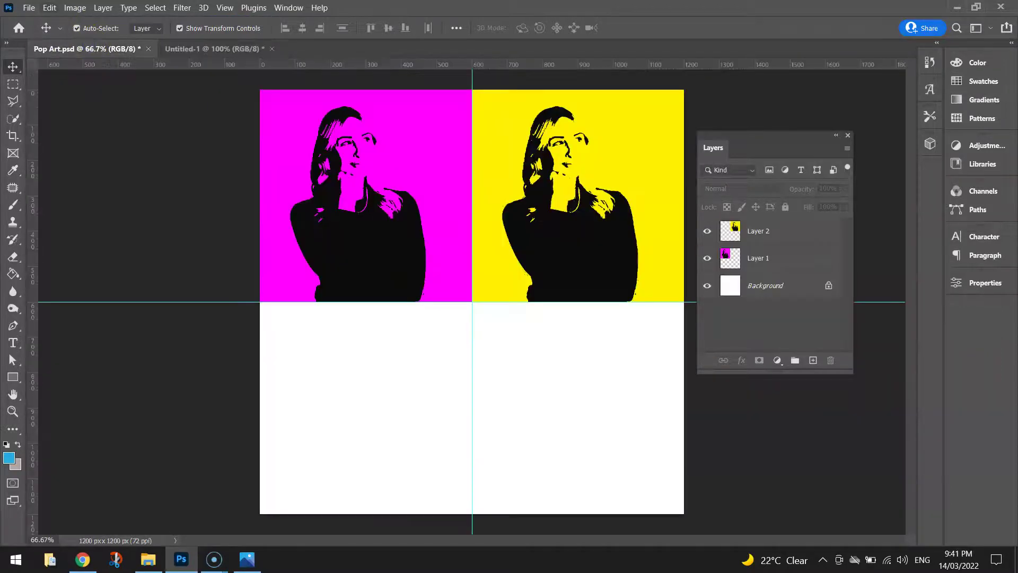
left_click(50, 7)
left_click(61, 118)
left_click_drag(440, 239, 339, 352)
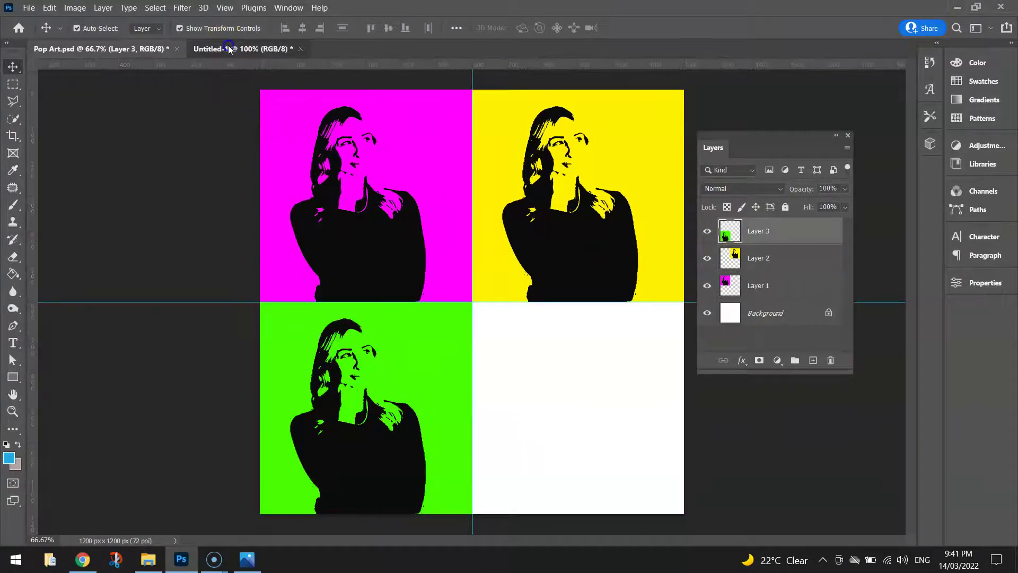
left_click(208, 49)
Undo the canvas selection and the flatten to restore the adjustment layers
left_click(50, 8)
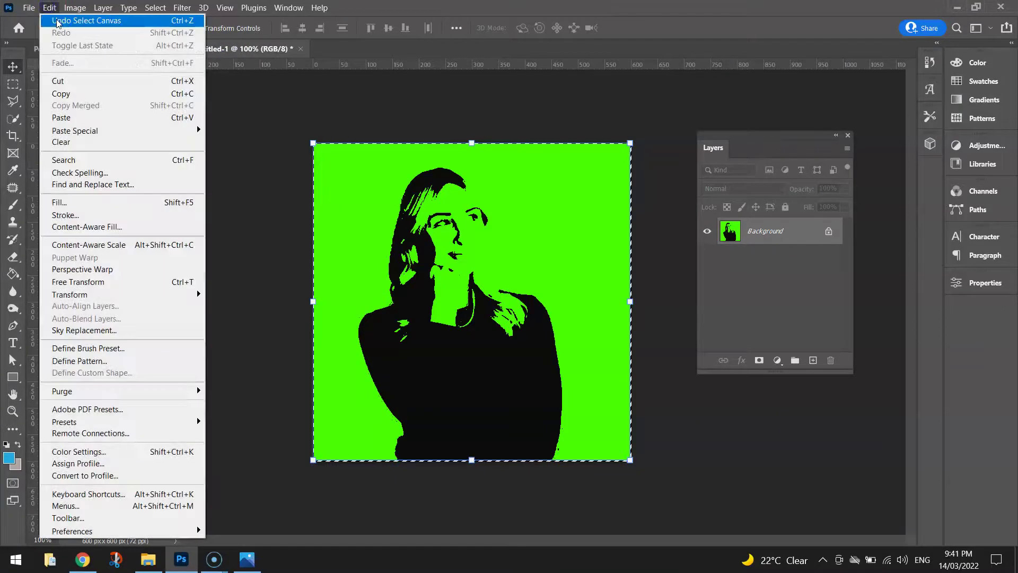
left_click(48, 16)
left_click(48, 8)
left_click(55, 20)
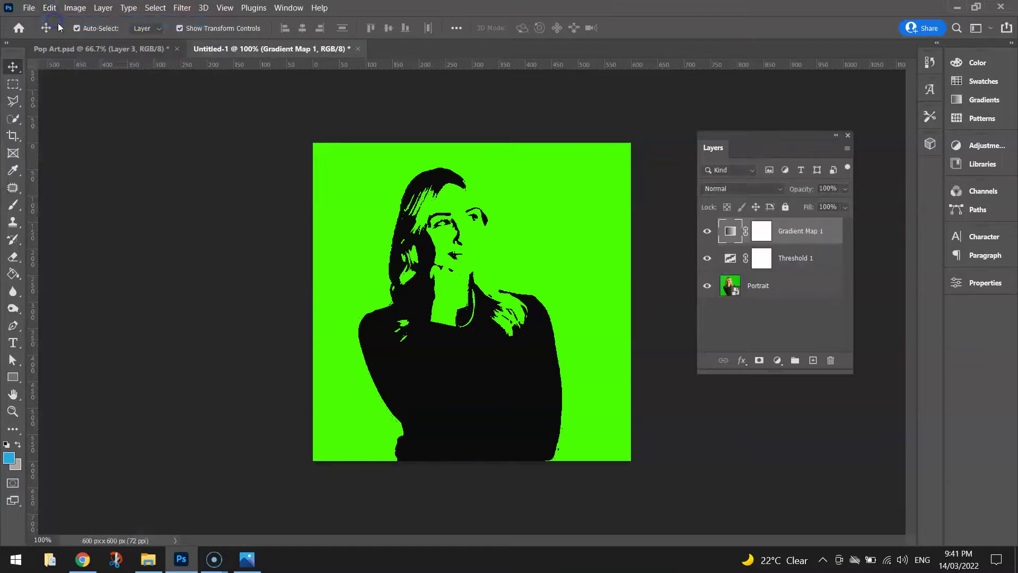
Change the Gradient Map's light stop from green to cyan #00eaff
double_click(733, 232)
left_click(847, 320)
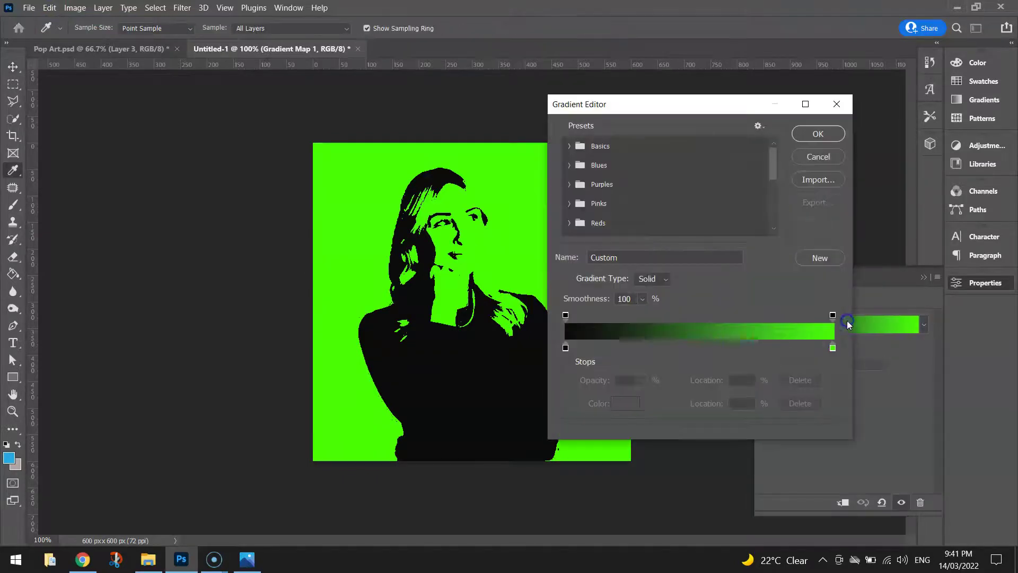
double_click(833, 347)
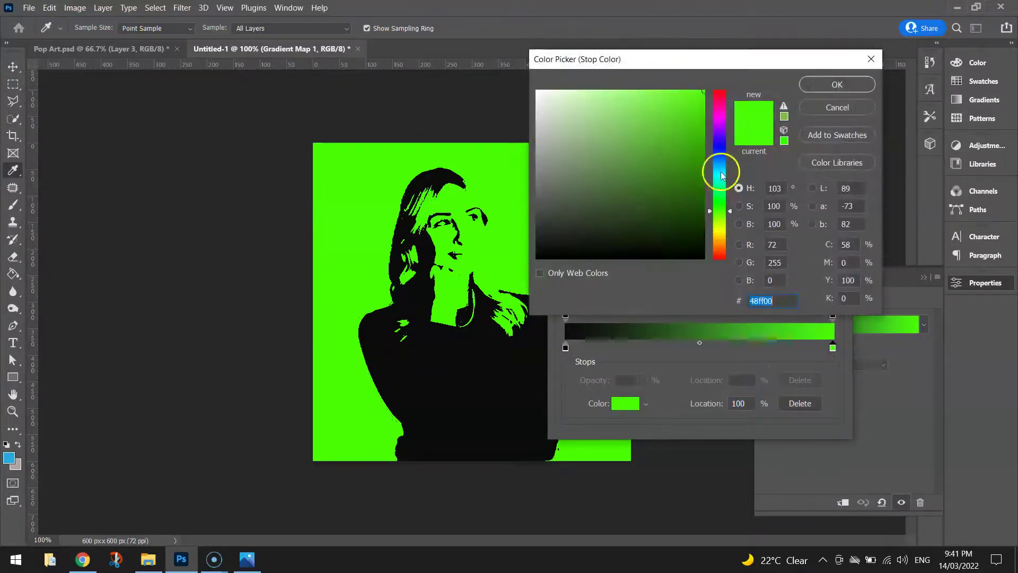
left_click_drag(718, 164, 719, 173)
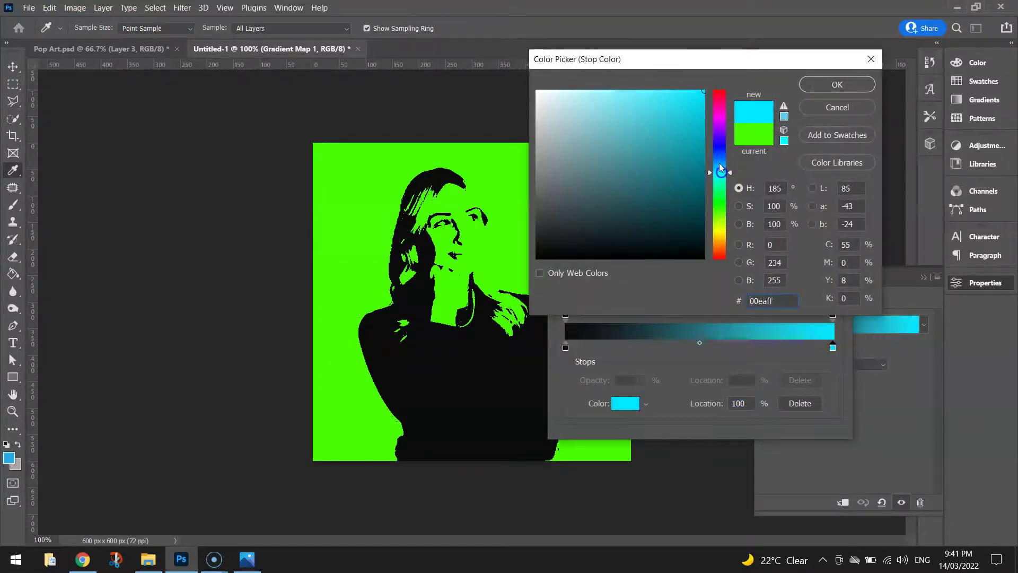
left_click(821, 86)
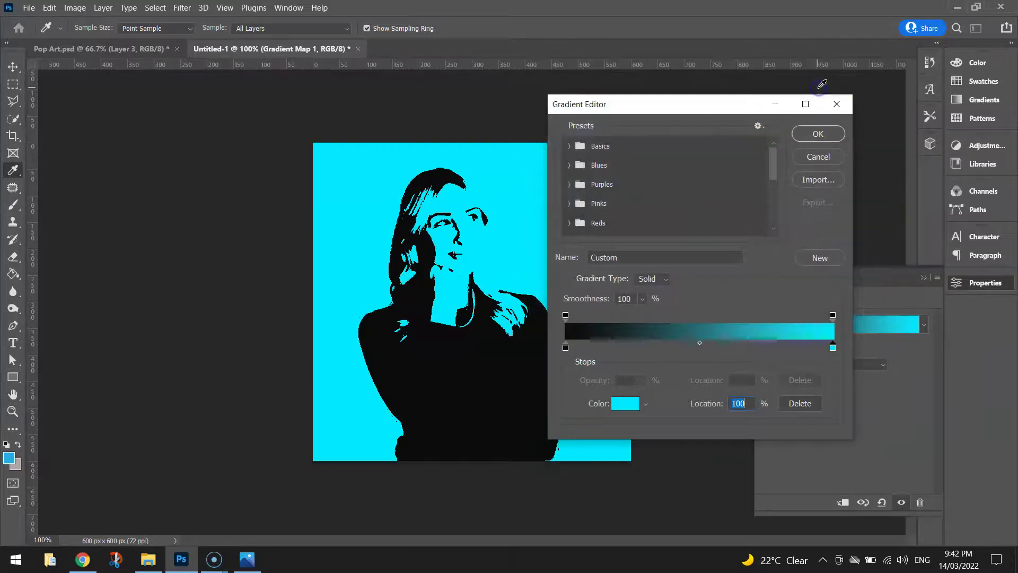
left_click(817, 137)
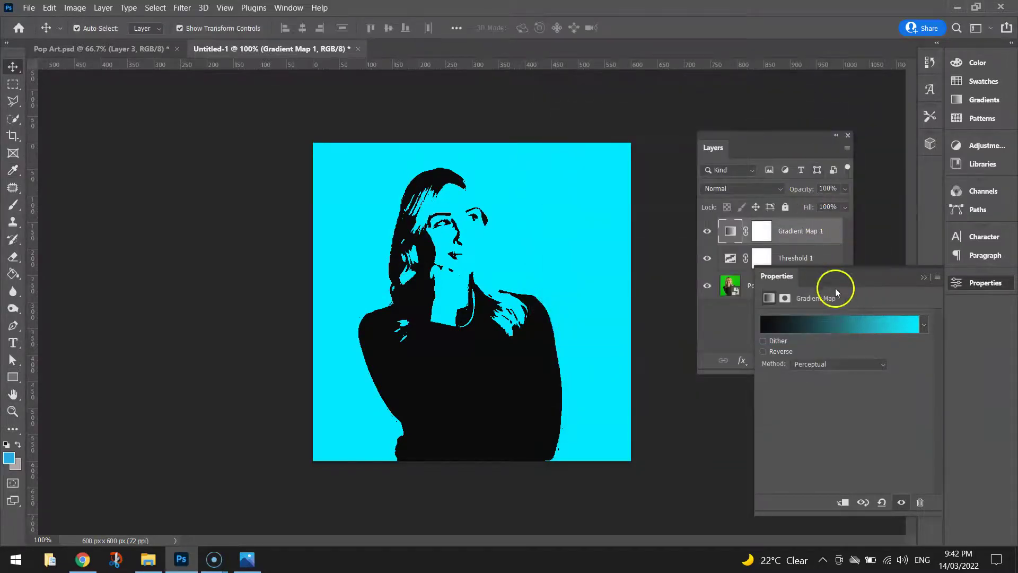
Flatten the cyan portrait's layers and copy the whole canvas
left_click(986, 285)
left_click(797, 285, "shift")
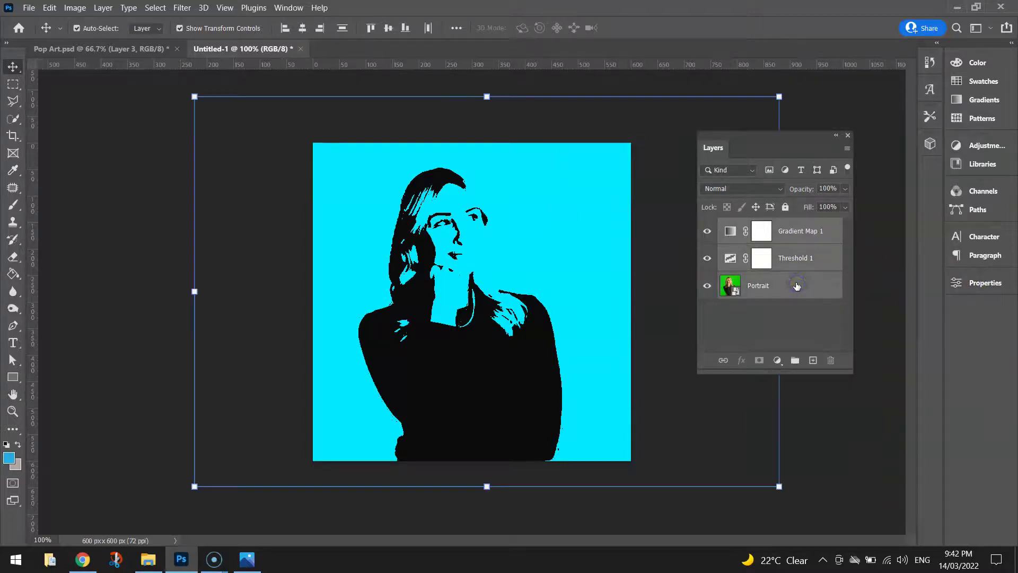
right_click(797, 285)
left_click(843, 455)
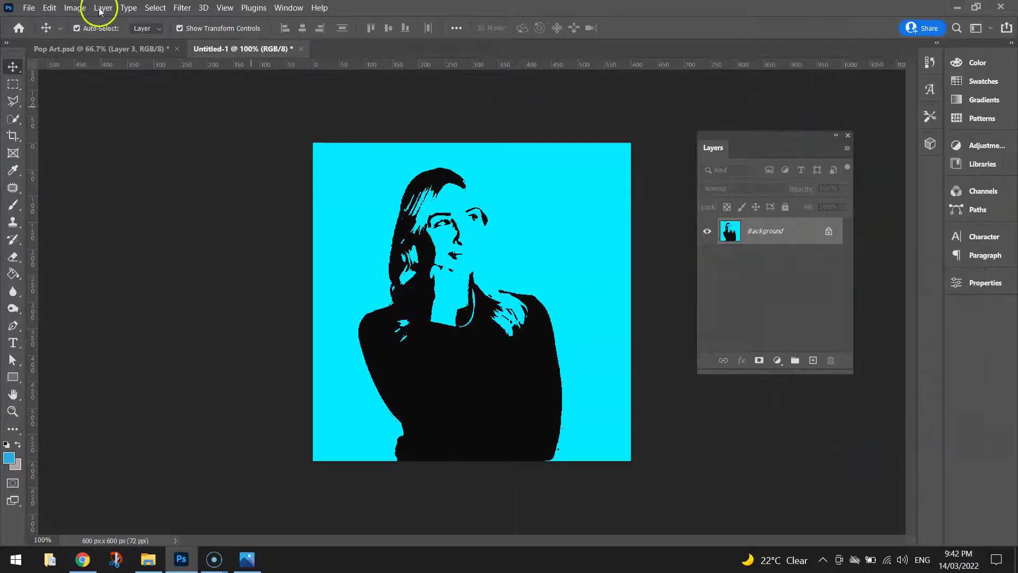
left_click(49, 8)
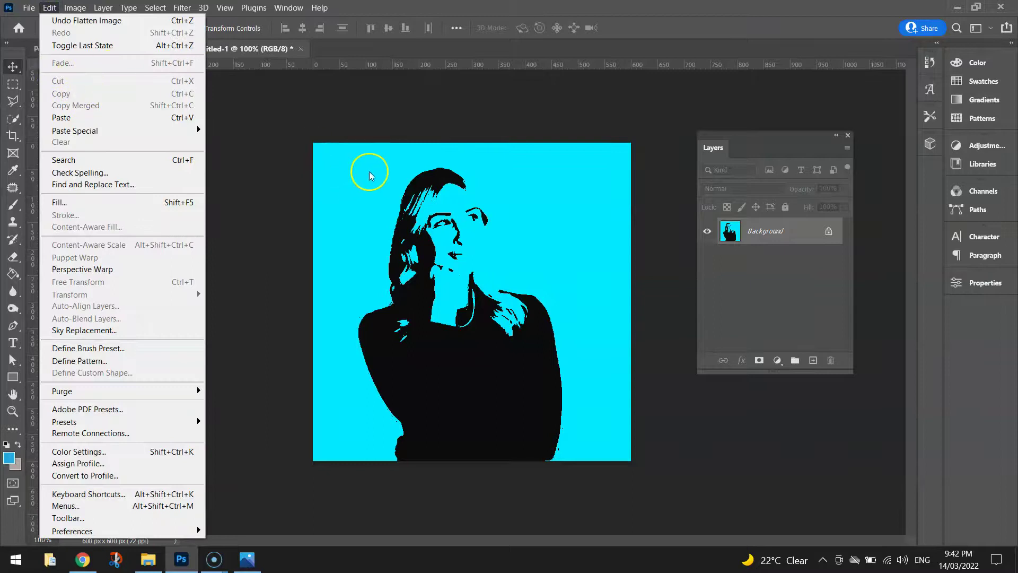
left_click(158, 20)
left_click(49, 8)
left_click(73, 93)
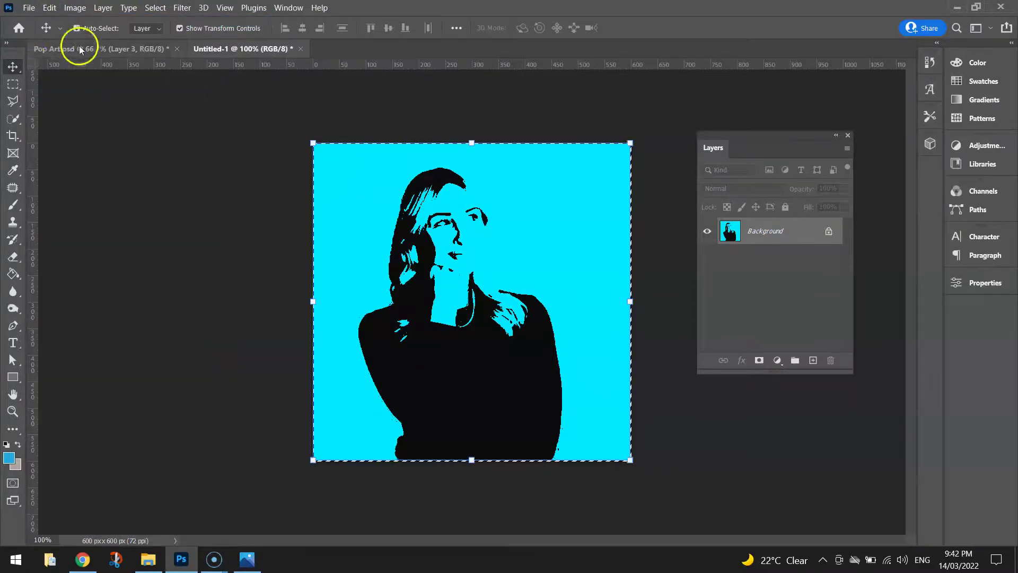
Paste the cyan portrait into Pop Art.psd as a new layer
left_click(80, 48)
left_click(51, 8)
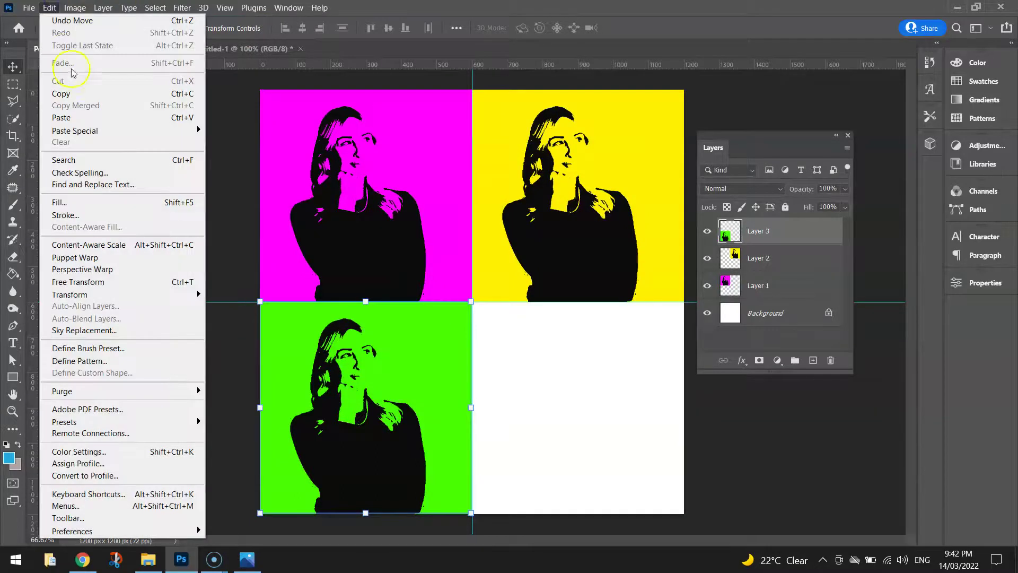
left_click(75, 118)
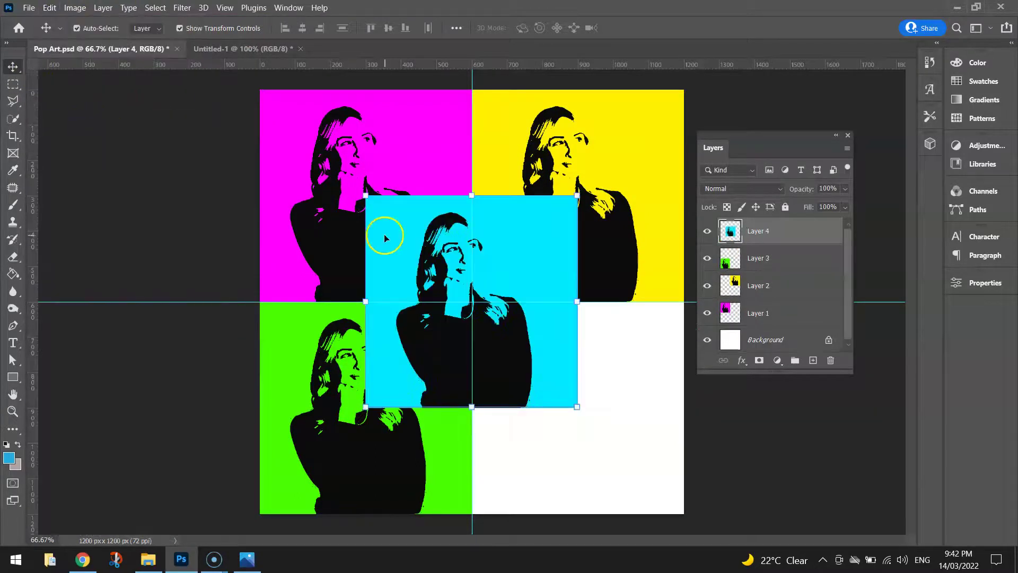
Move the cyan portrait into the bottom-right quadrant and remove both centre guides
left_click_drag(398, 228, 504, 332)
left_click_drag(740, 141, 775, 106)
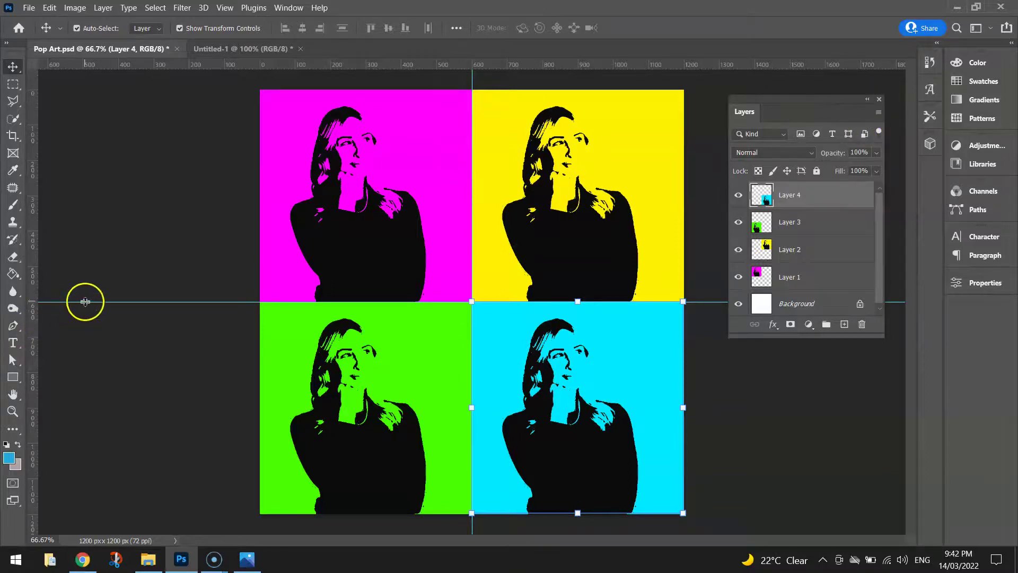
left_click_drag(85, 302, 106, 61)
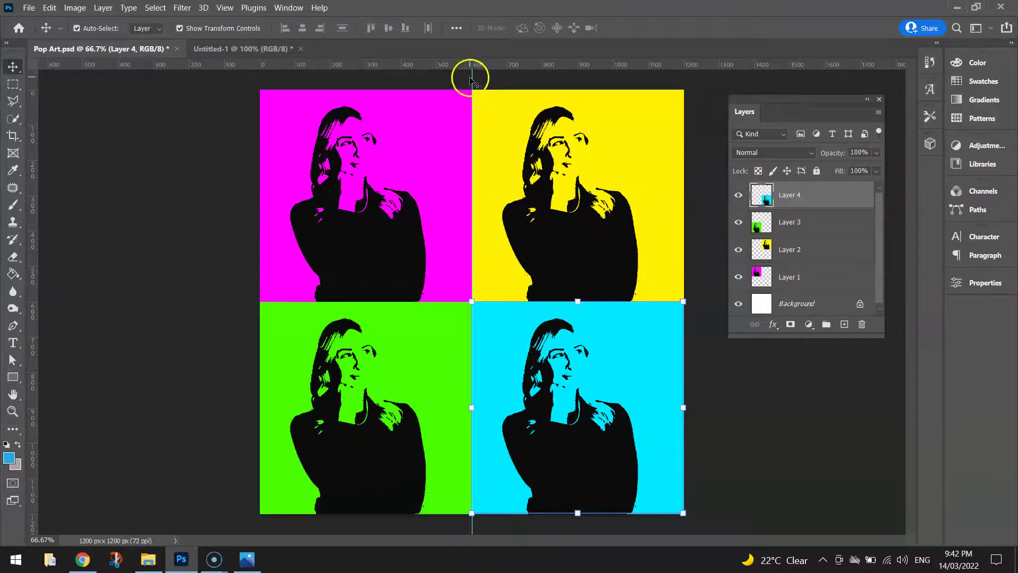
left_click_drag(472, 78, 43, 128)
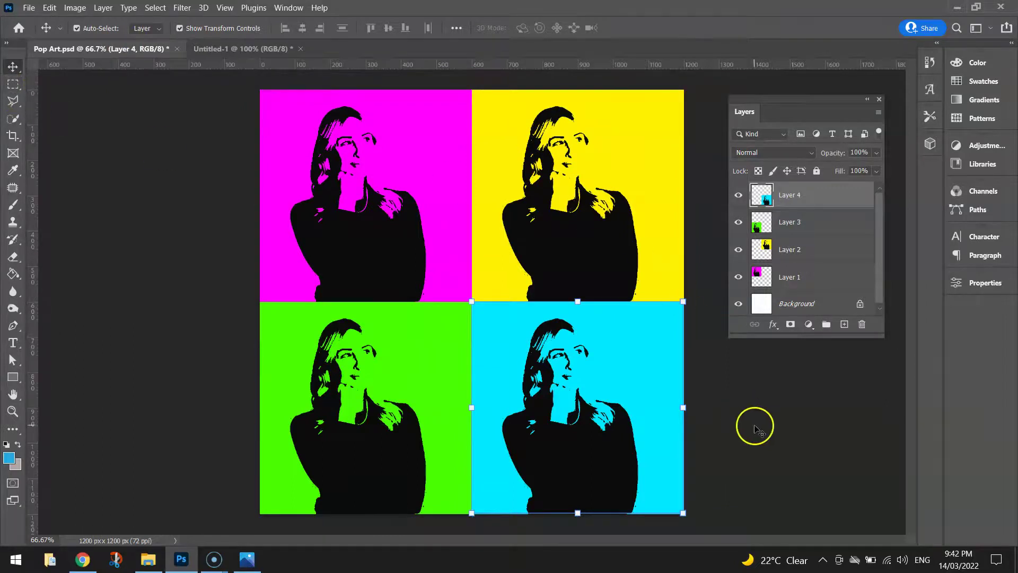
left_click(756, 429)
left_click(778, 428)
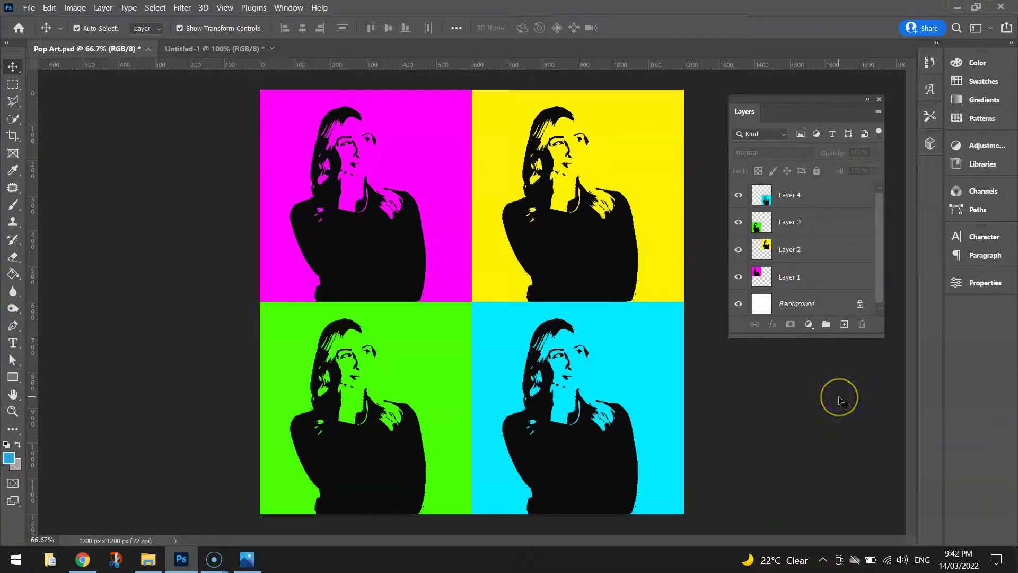
left_click(838, 197)
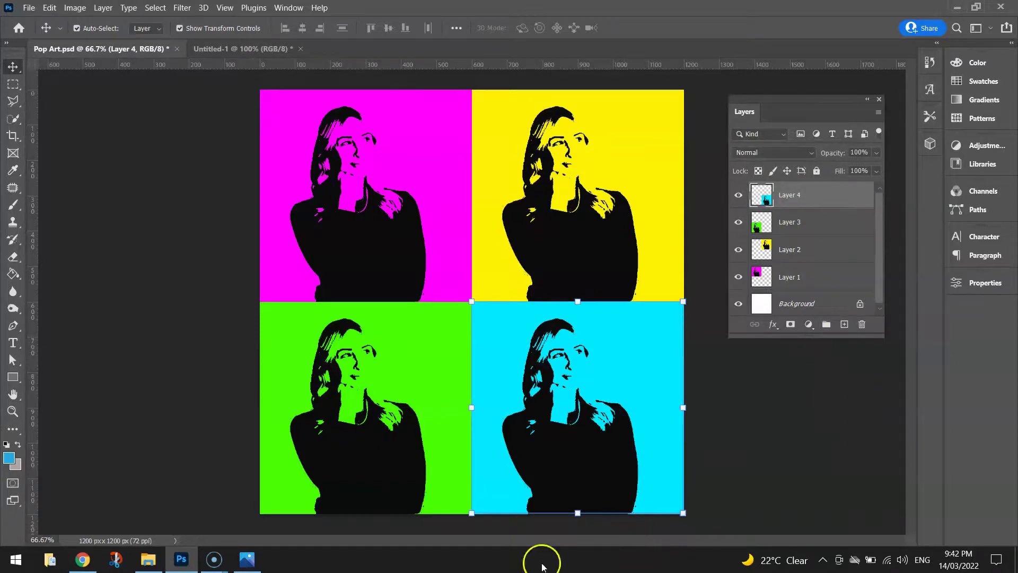
Drag the Texture image from the pOP aRT folder onto Photoshop
left_click(148, 559)
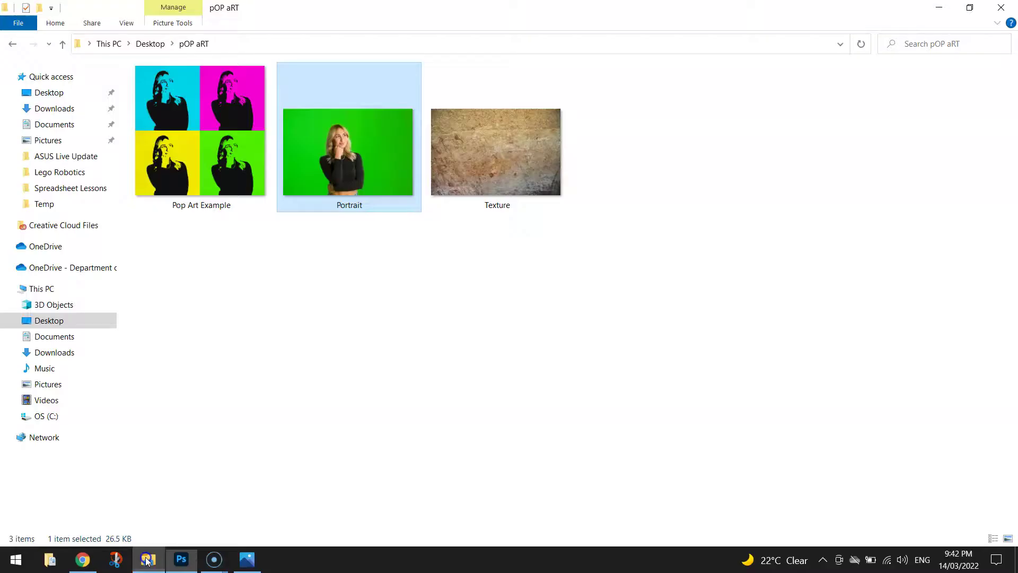
left_click(454, 331)
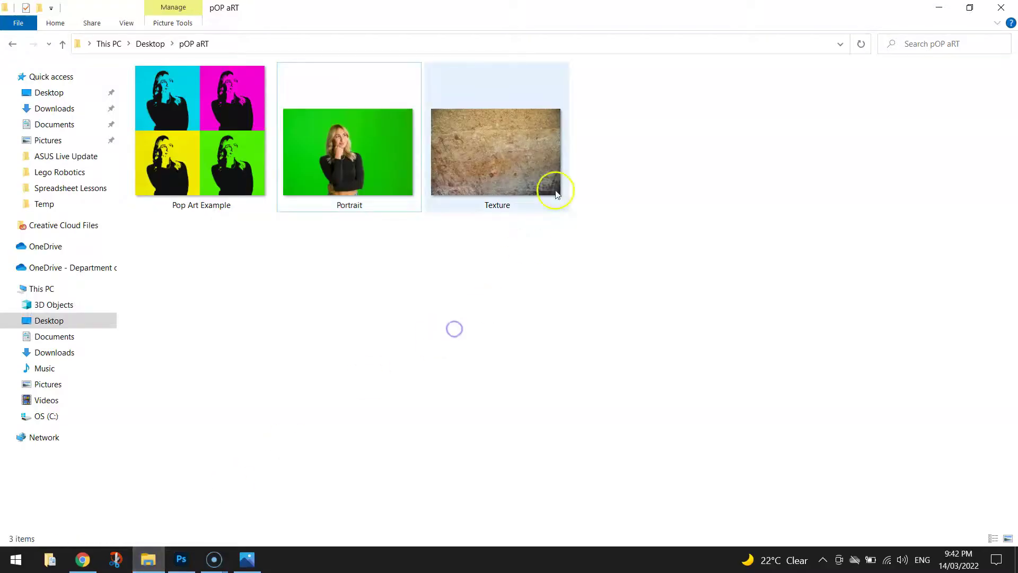
left_click(488, 159)
left_click_drag(488, 159, 333, 379)
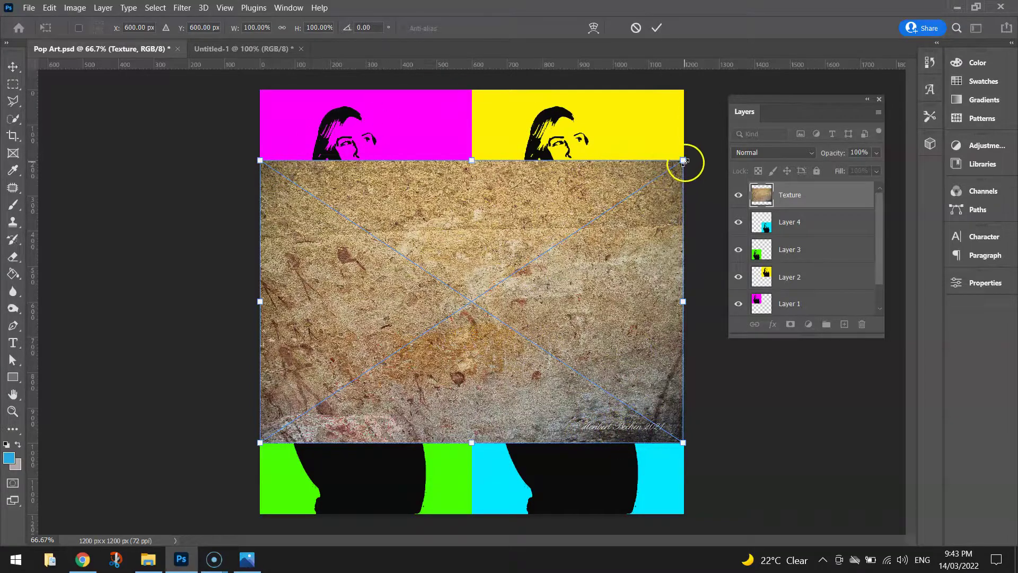
Scale the placed Texture to about 153.58% so it covers the whole canvas, and commit
left_click_drag(684, 161, 803, 95)
left_click_drag(388, 243, 497, 245)
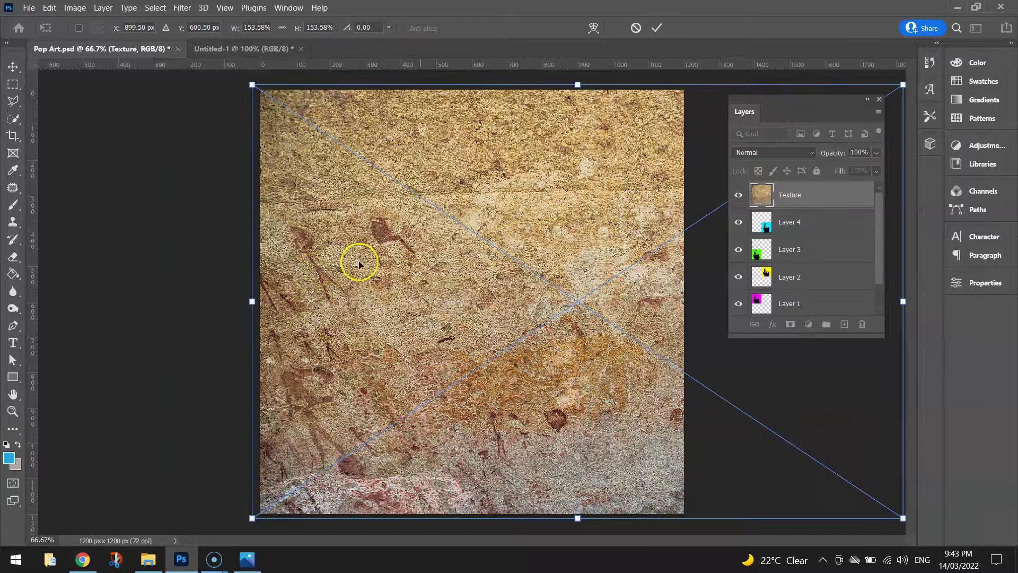
mouse_move(403, 278)
left_mouse_down()
mouse_move(416, 282)
mouse_move(404, 287)
left_mouse_up()
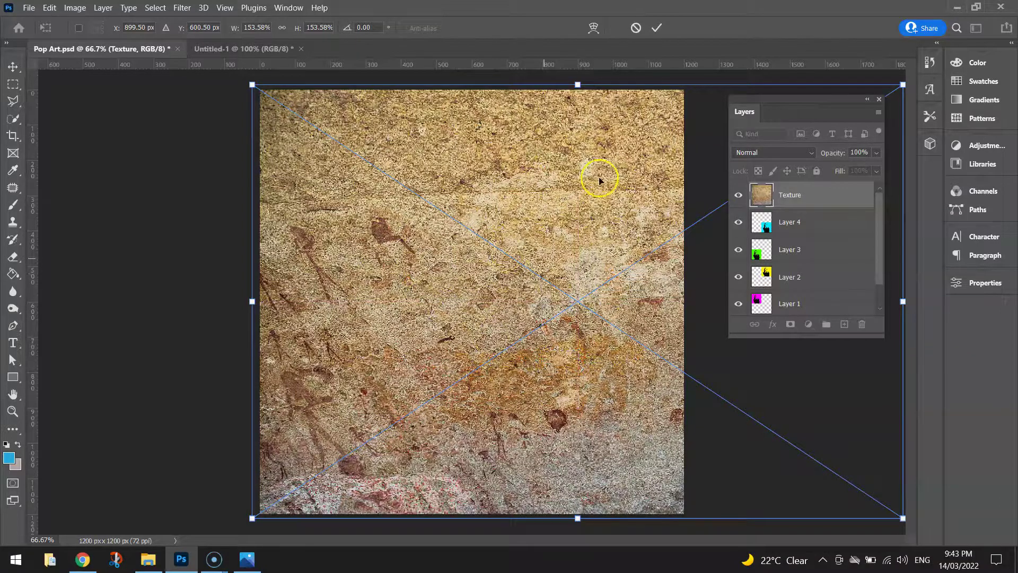
left_click(658, 29)
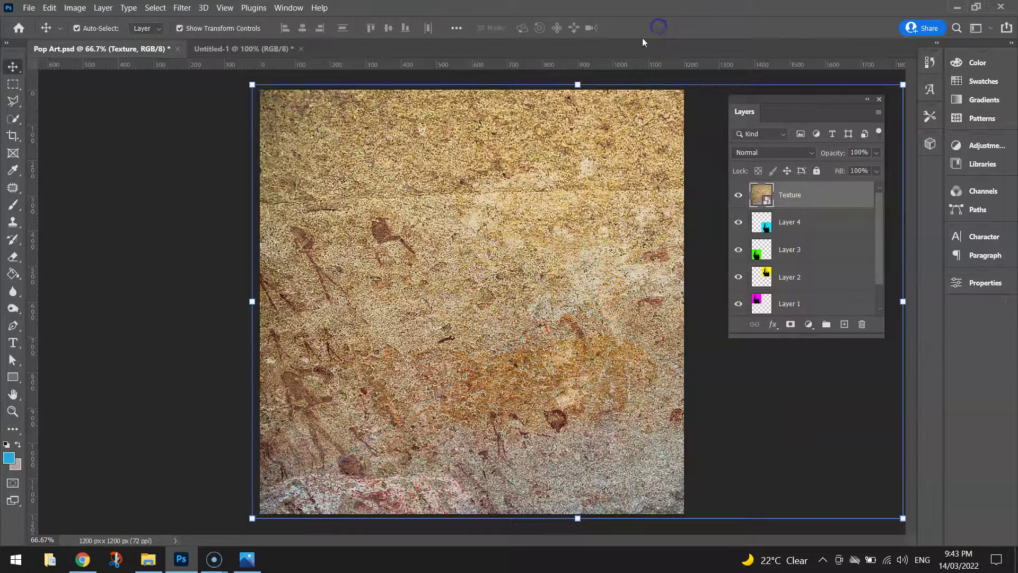
Try the Texture layer's blend modes, starting with Dissolve, and settle on Linear Burn
left_click(168, 164)
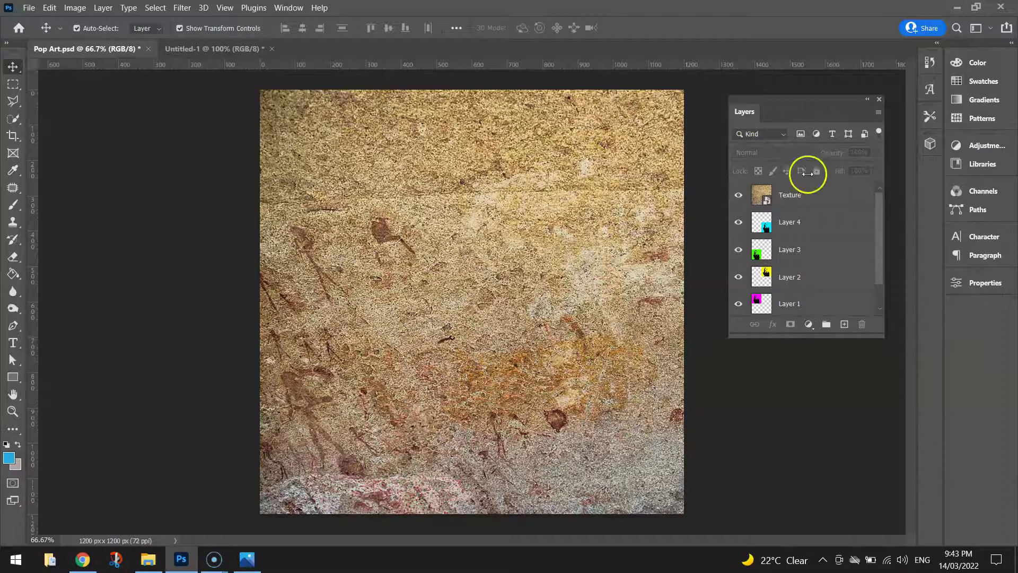
left_click_drag(781, 191, 809, 201)
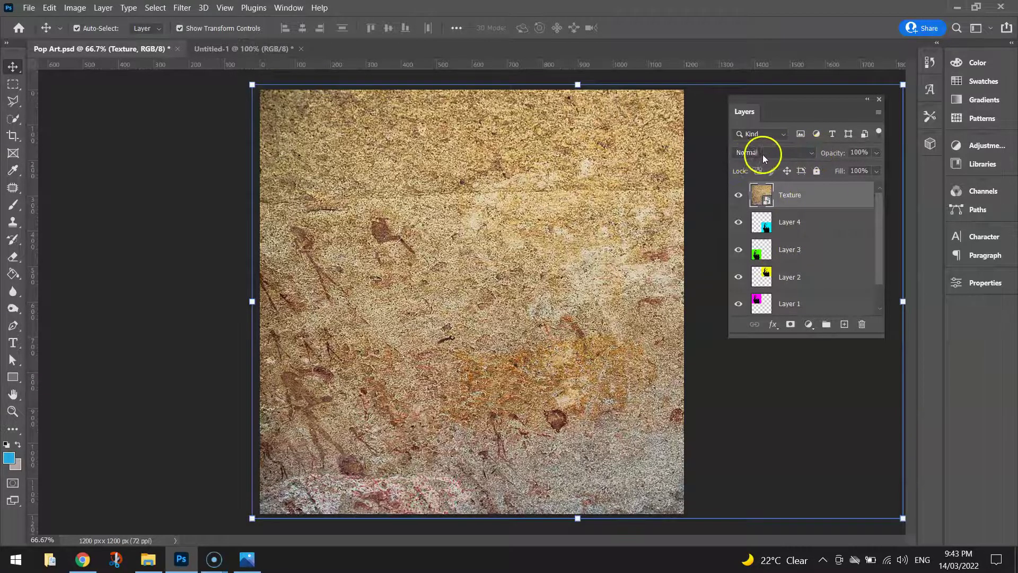
left_click(813, 152)
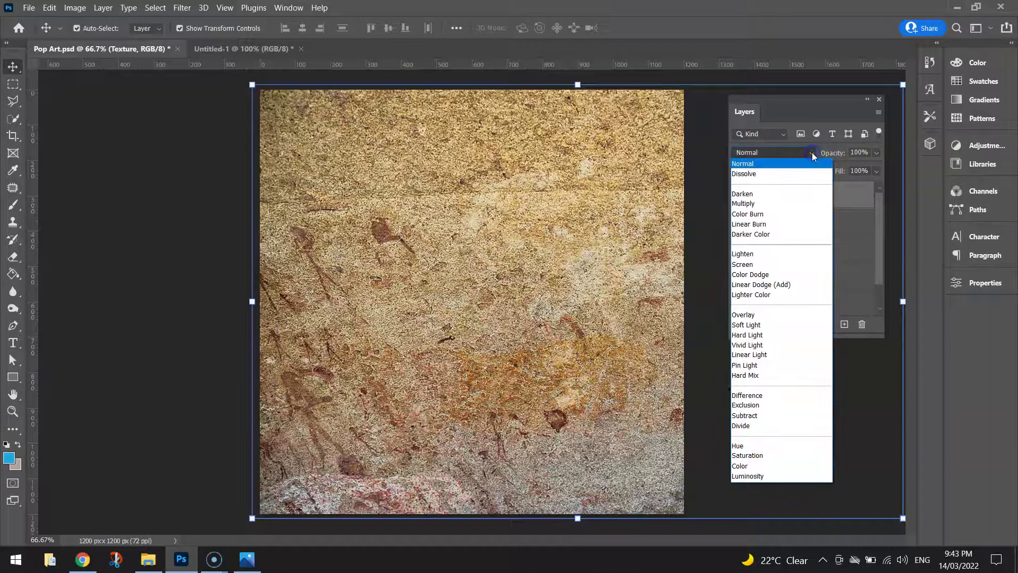
left_click_drag(813, 152, 795, 176)
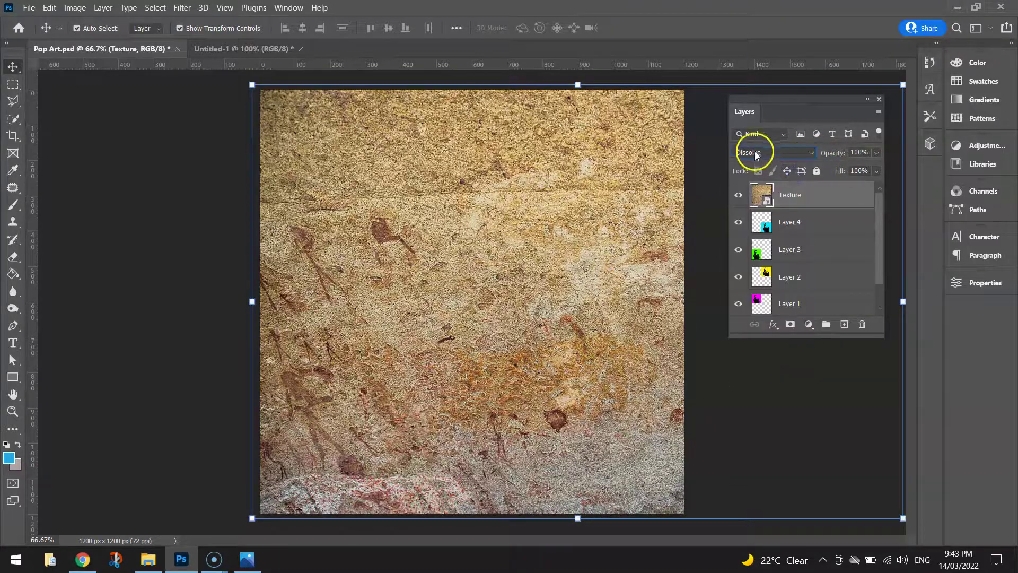
scroll(756, 154, "down", 1)
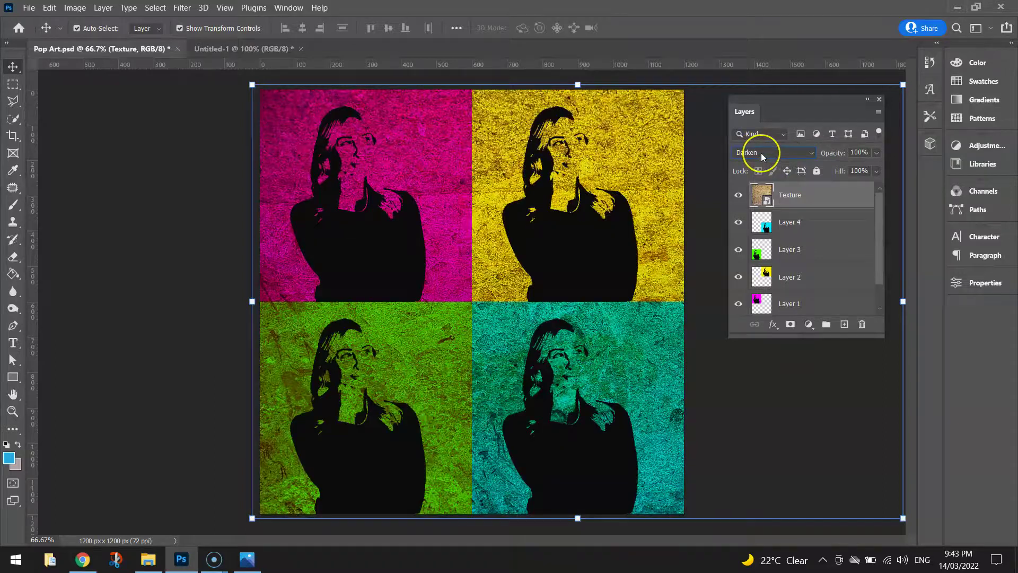
scroll(761, 153, "down", 4)
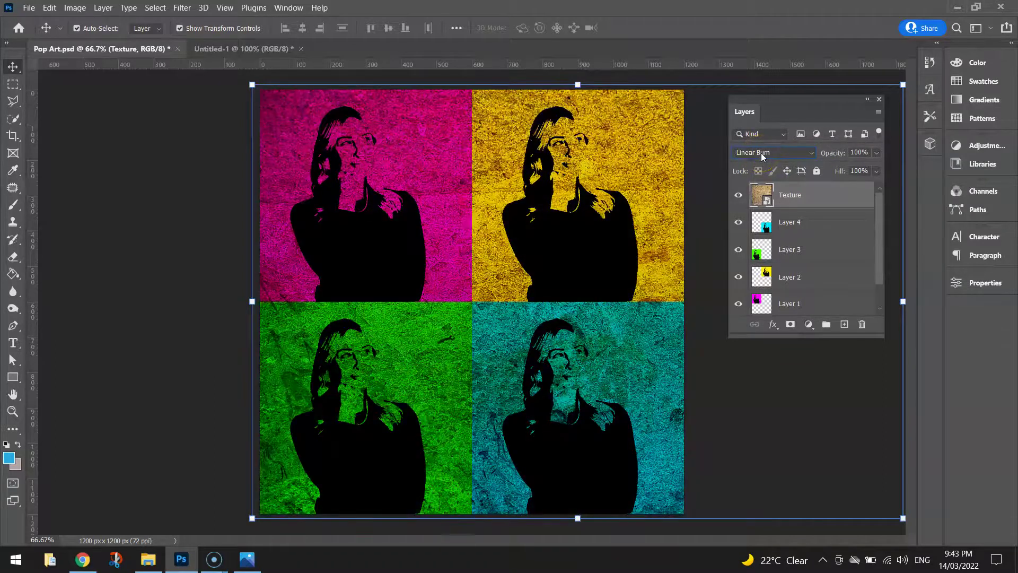
scroll(761, 153, "down", 3)
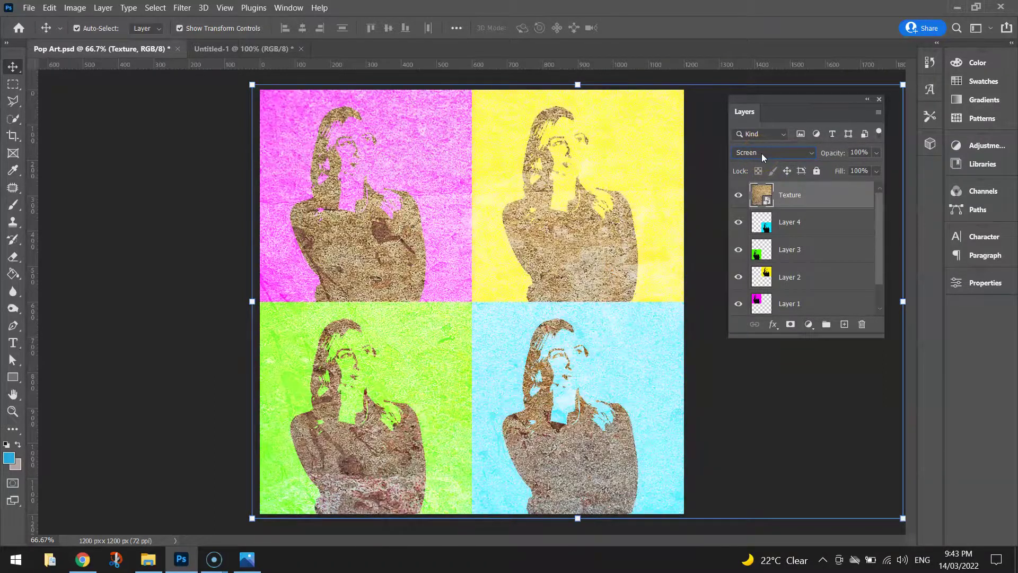
scroll(762, 154, "down", 4)
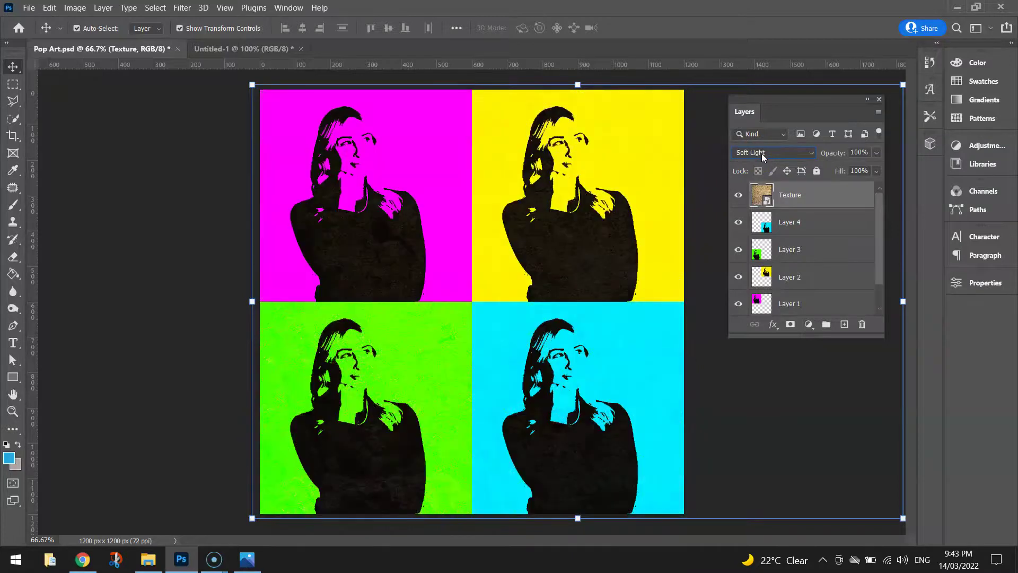
scroll(762, 154, "down", 4)
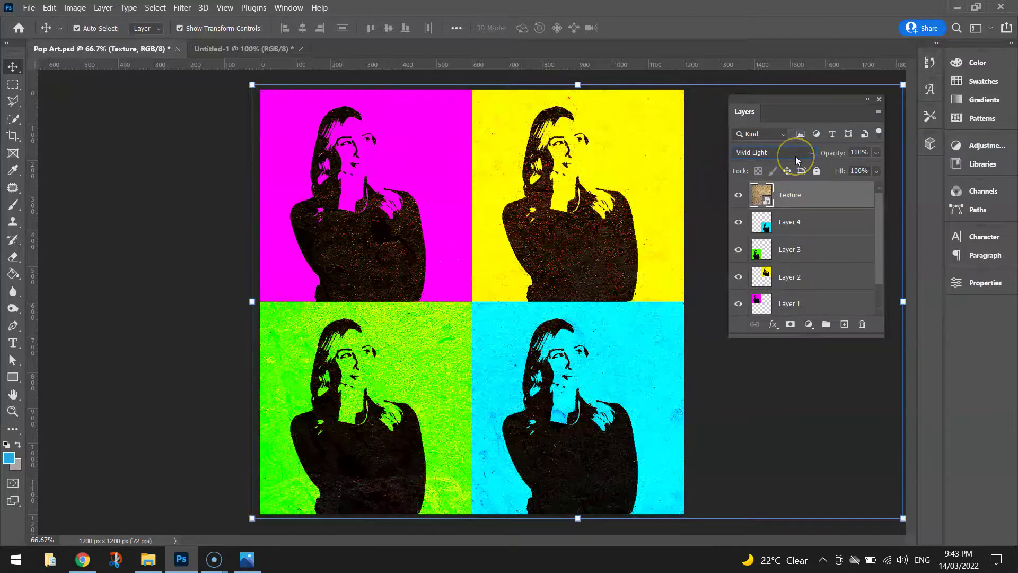
left_click(808, 155)
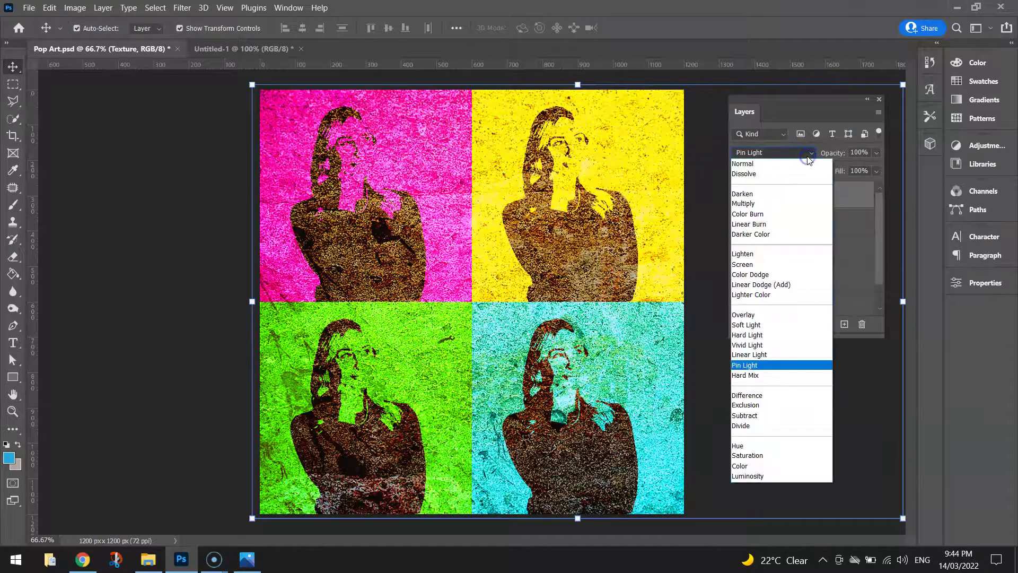
left_click(784, 229)
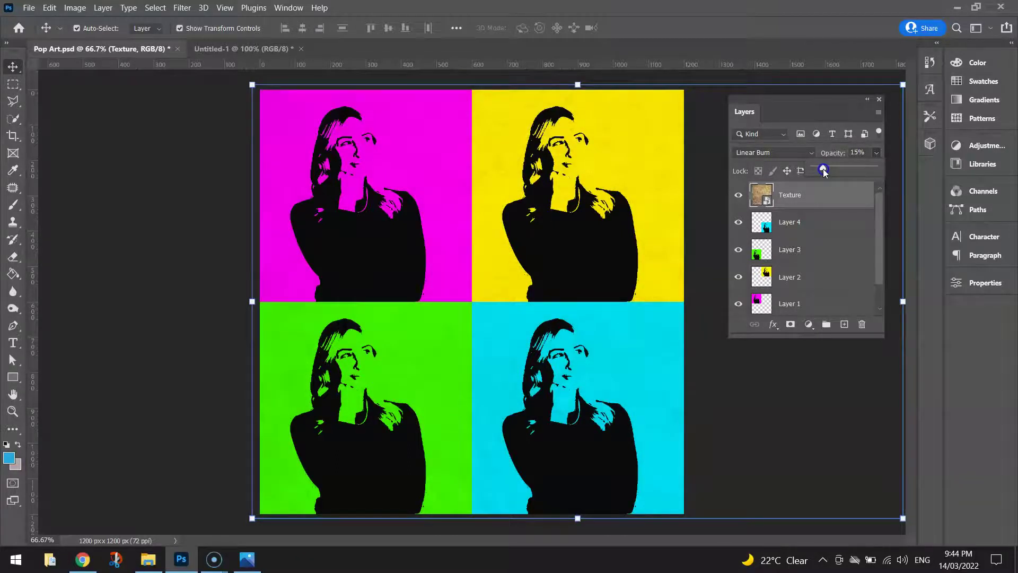
Lower the Texture layer's opacity to about 15% for a faint grain
left_click(185, 141)
scroll(318, 157, "up", 2)
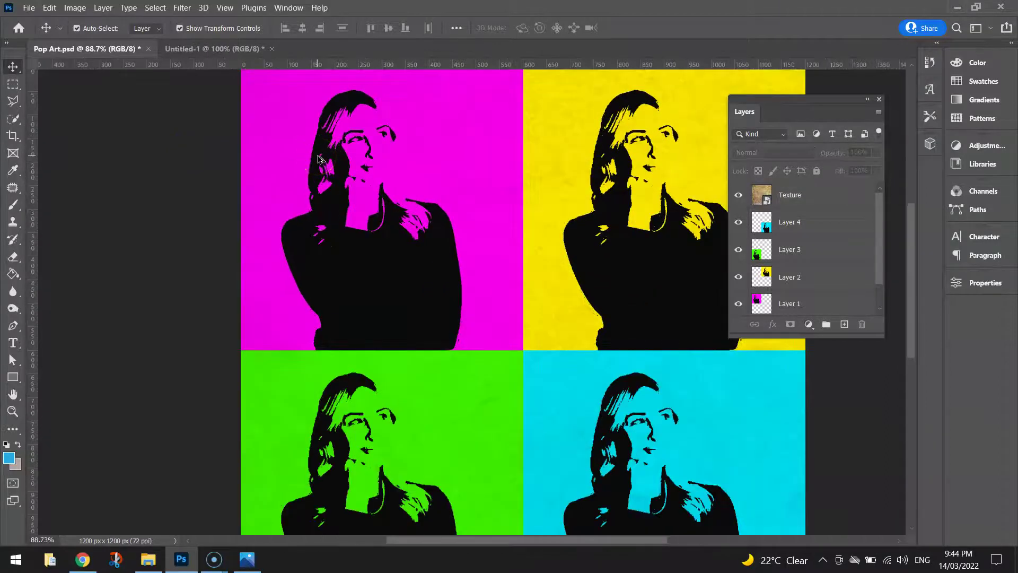
scroll(353, 135, "up", 1)
scroll(396, 225, "up", 3)
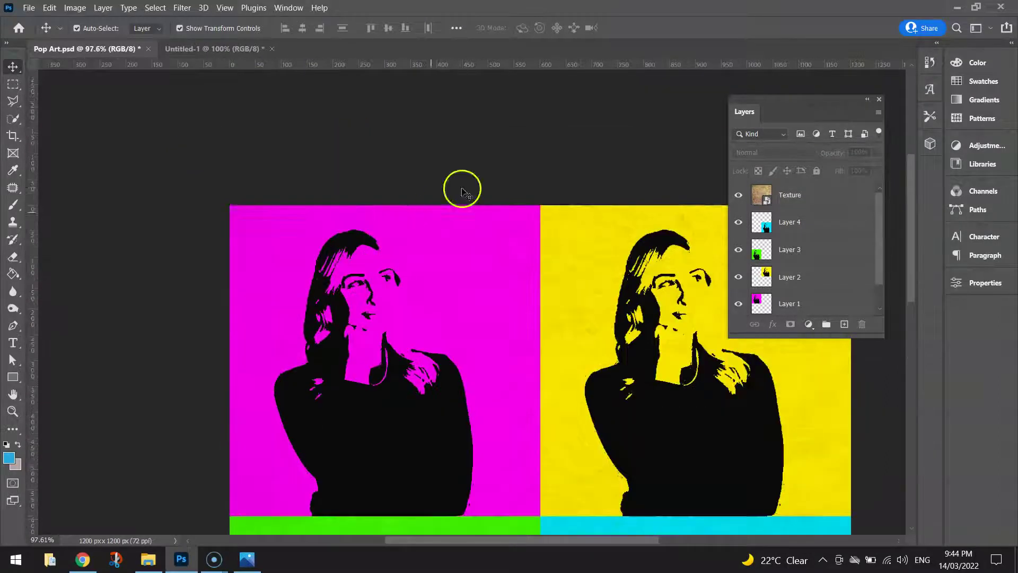
scroll(432, 286, "down", 2)
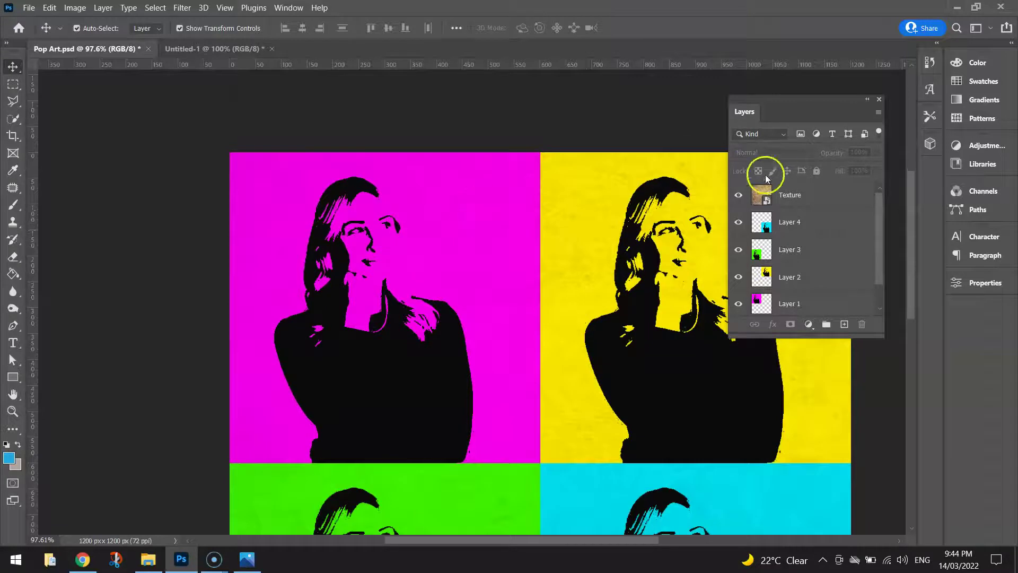
left_click(841, 198)
left_click(876, 154)
left_click_drag(824, 168, 828, 170)
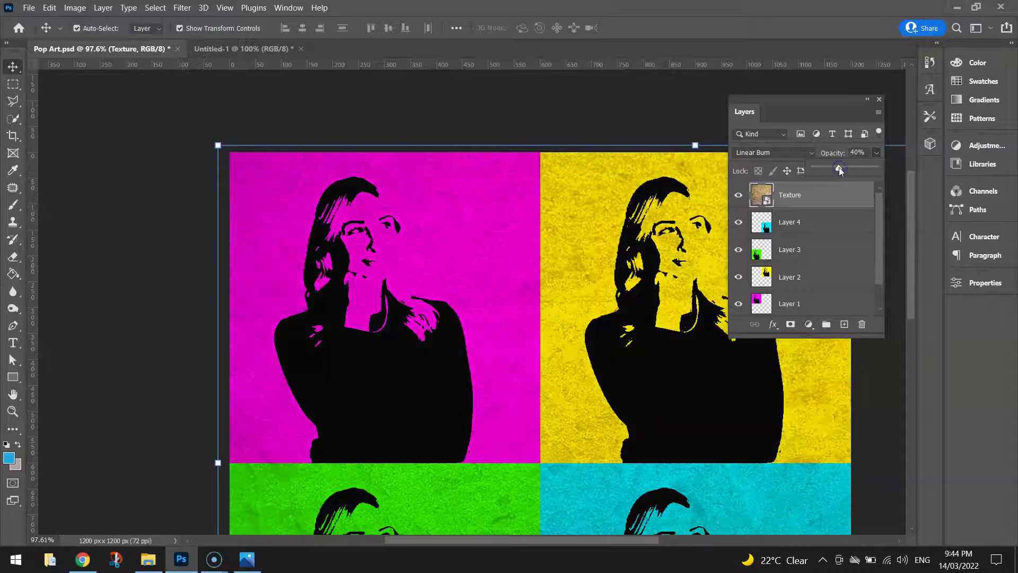
key("ctrl+minus")
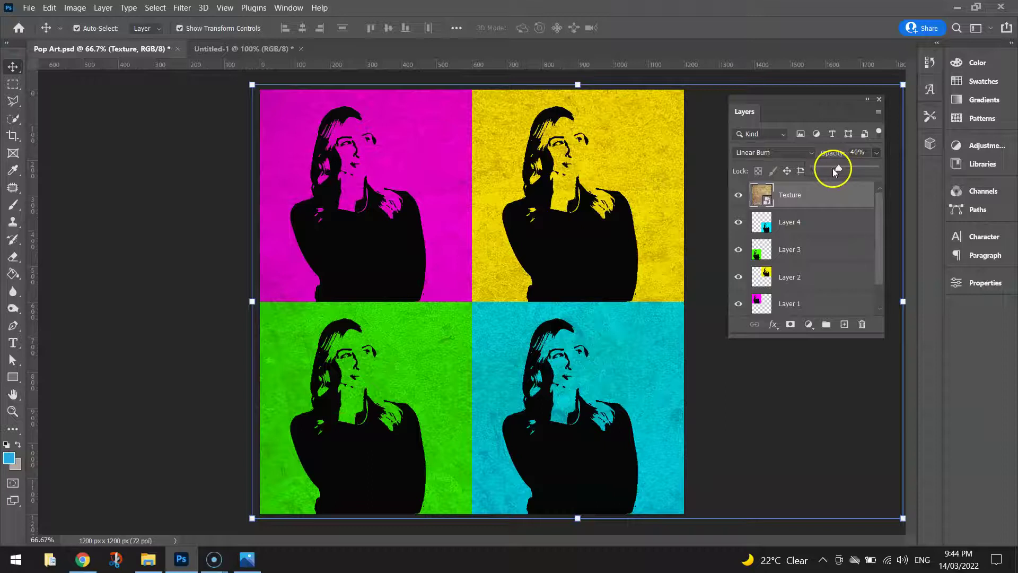
left_click_drag(835, 168, 824, 169)
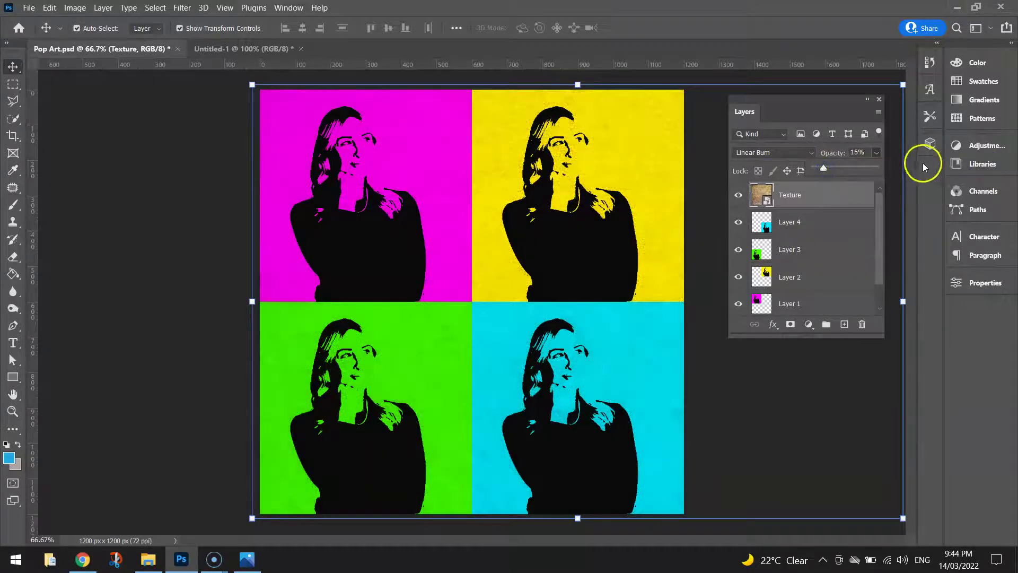
left_click(752, 408)
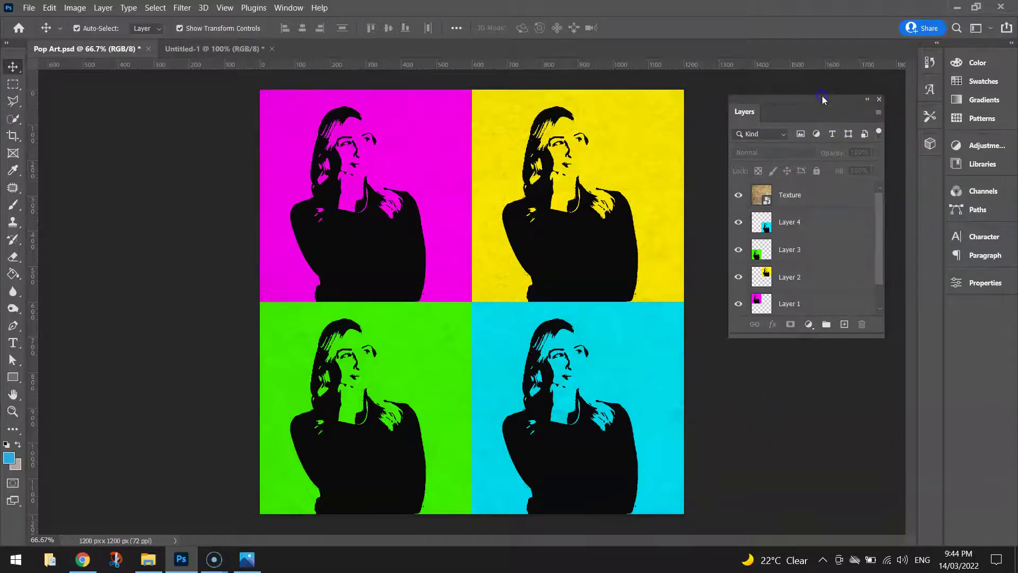
Dock the floating Layers panel on the right and save Pop Art.psd
left_click_drag(824, 99, 986, 308)
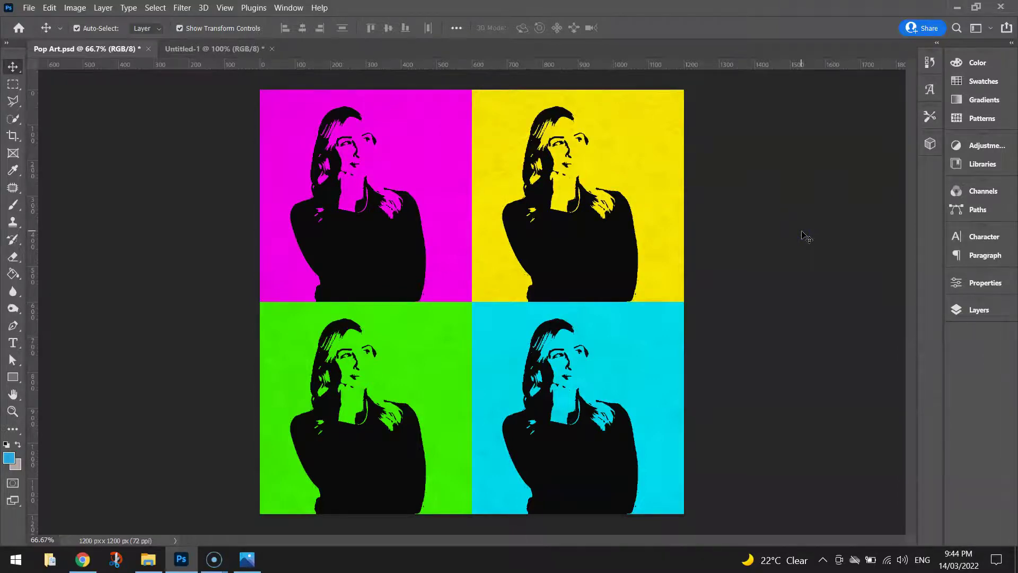
left_click(29, 7)
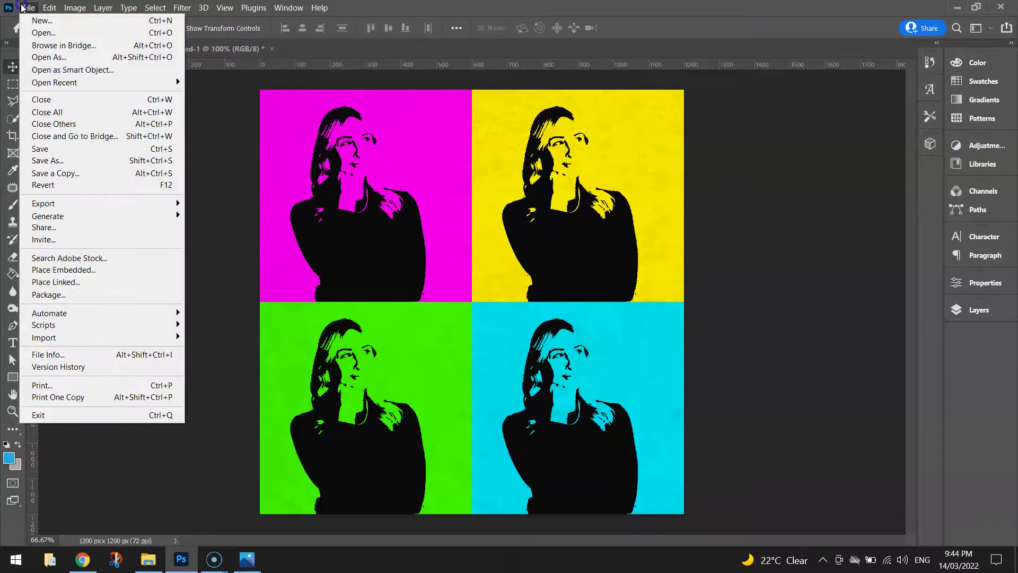
left_click(63, 149)
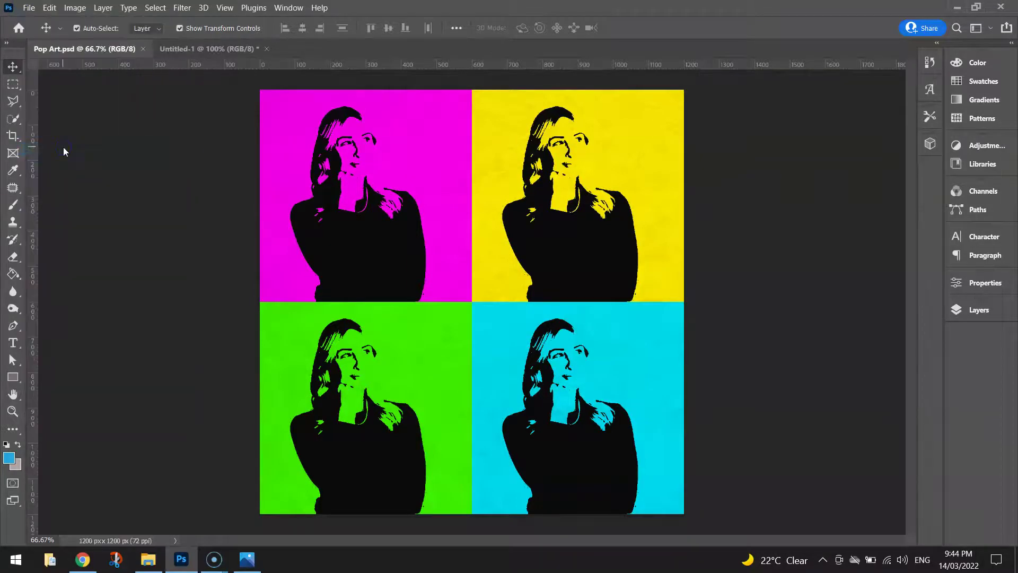
left_click(980, 310)
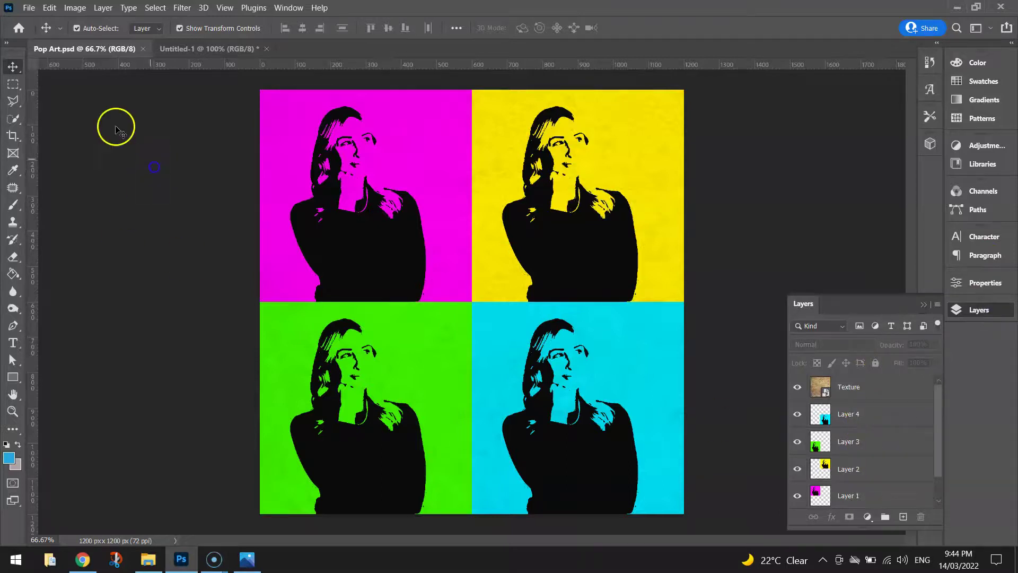
Quick Export the poster as a PNG named Pop Art to the Desktop
left_click(29, 7)
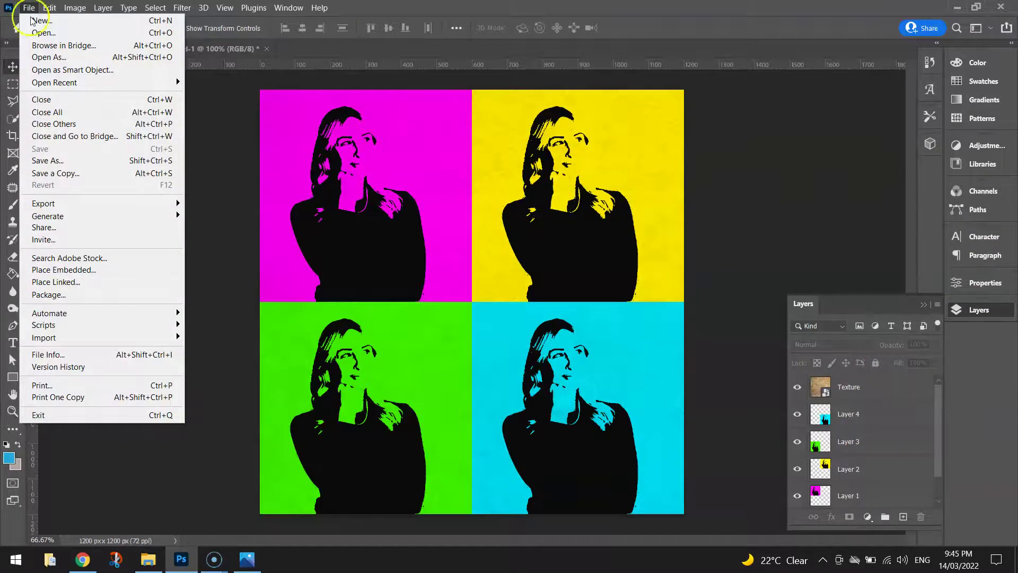
mouse_move(79, 203)
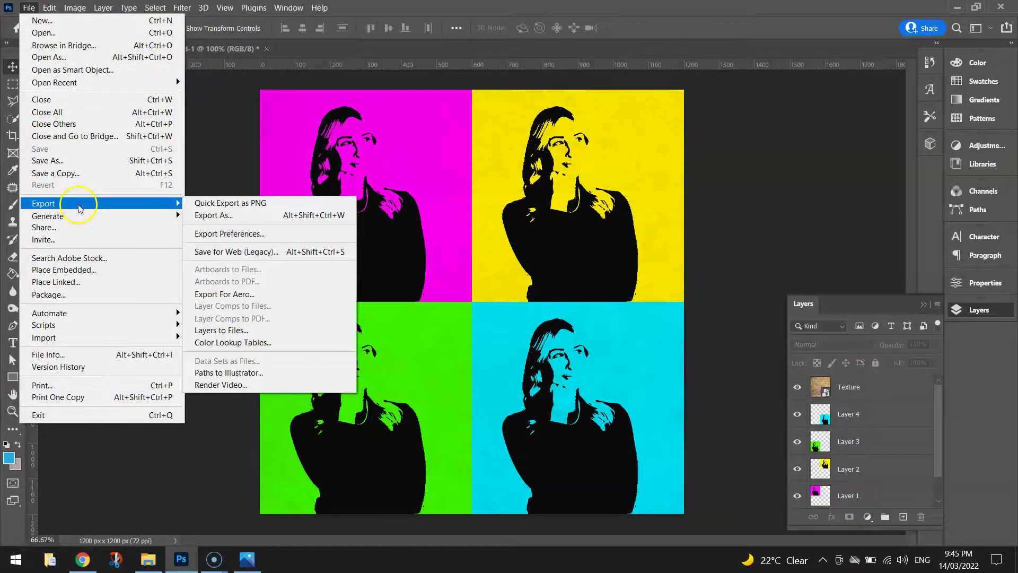
left_click(264, 204)
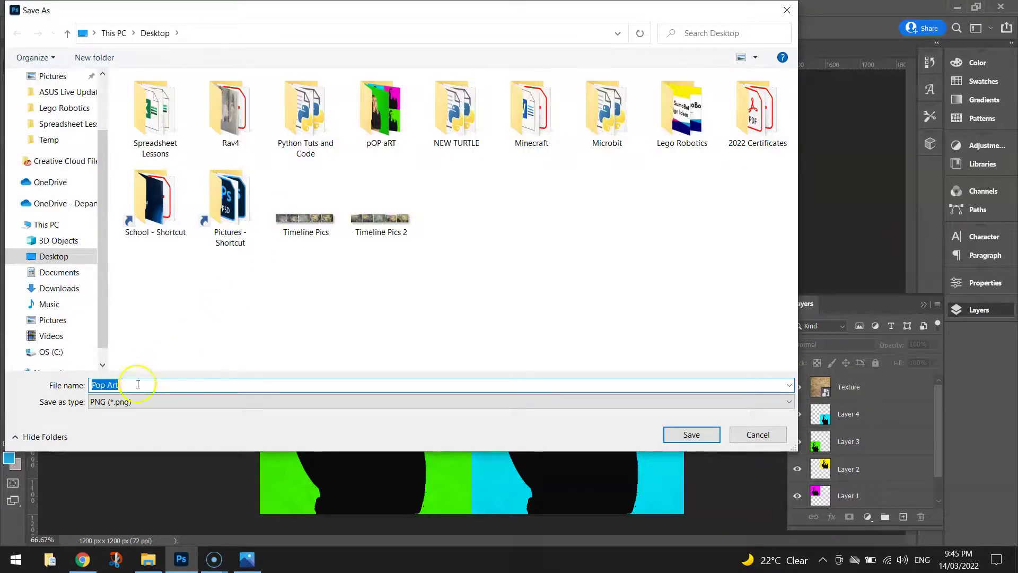
left_click(683, 434)
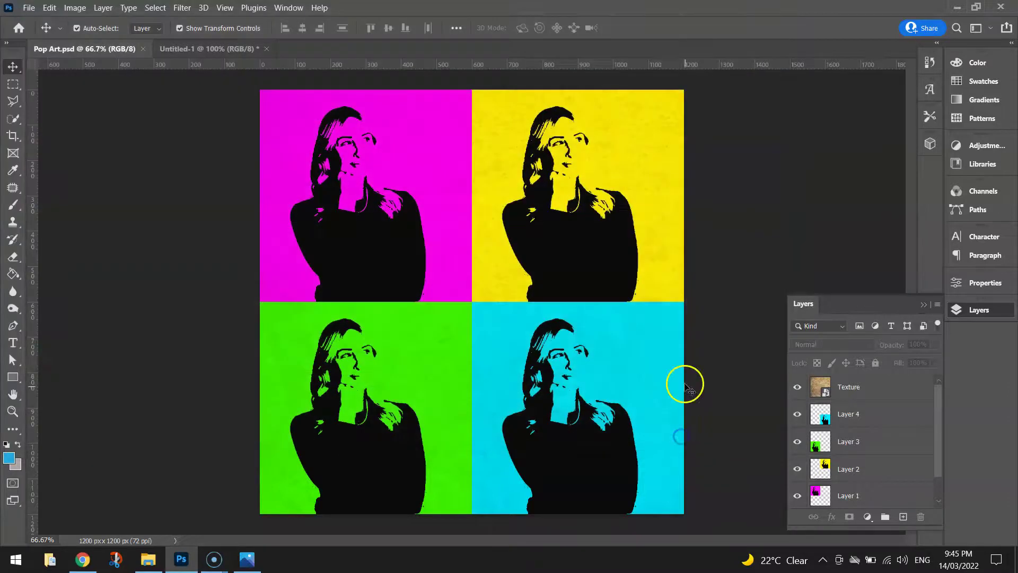